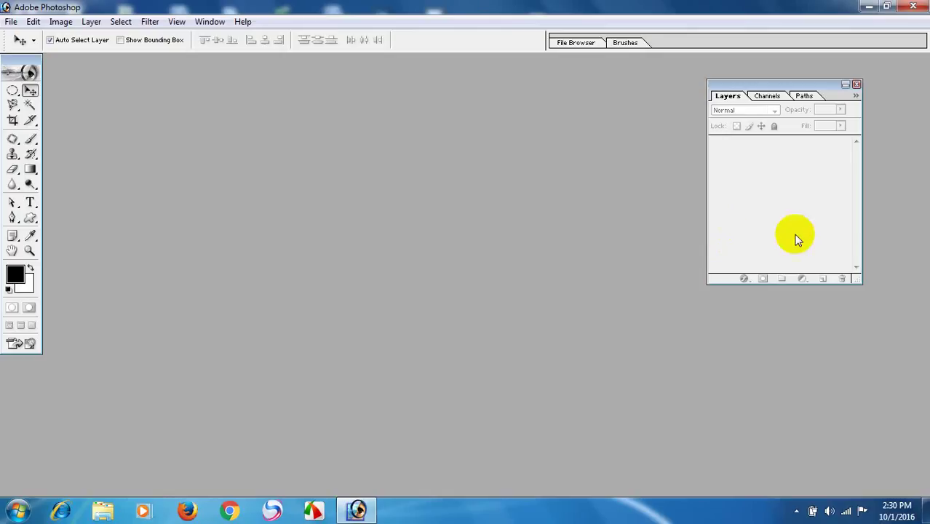
# Step: Move the Layers palette out to the edge of the workspace
pyautogui.moveTo(798, 78); pyautogui.dragTo(837, 56)
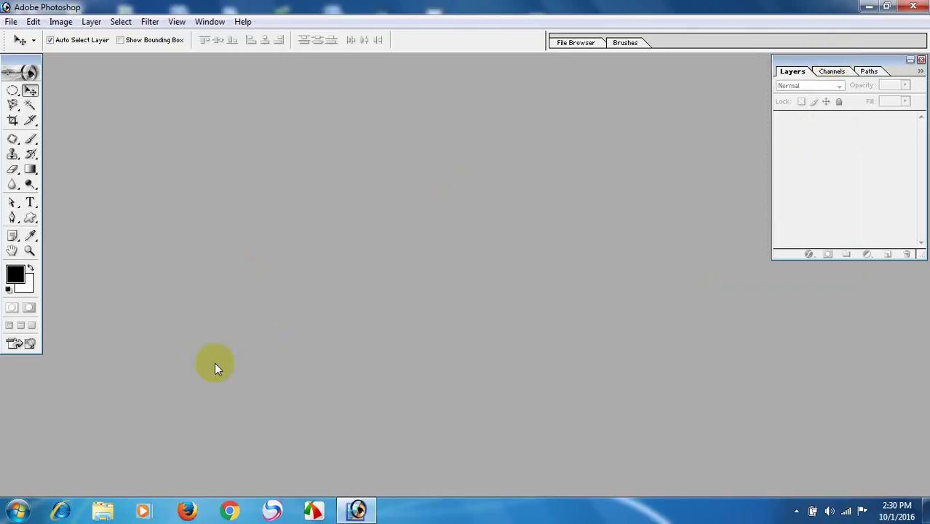
pyautogui.click(210, 6)
pyautogui.click(357, 509)
pyautogui.click(358, 509)
# Step: Create a new white RGB document using the 1024 x 768 preset size
pyautogui.click(13, 22)
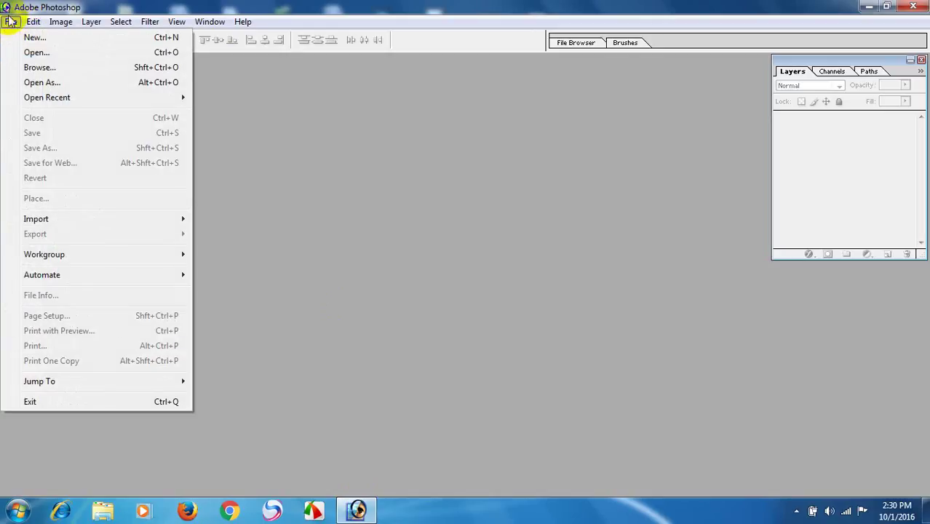
pyautogui.click(27, 38)
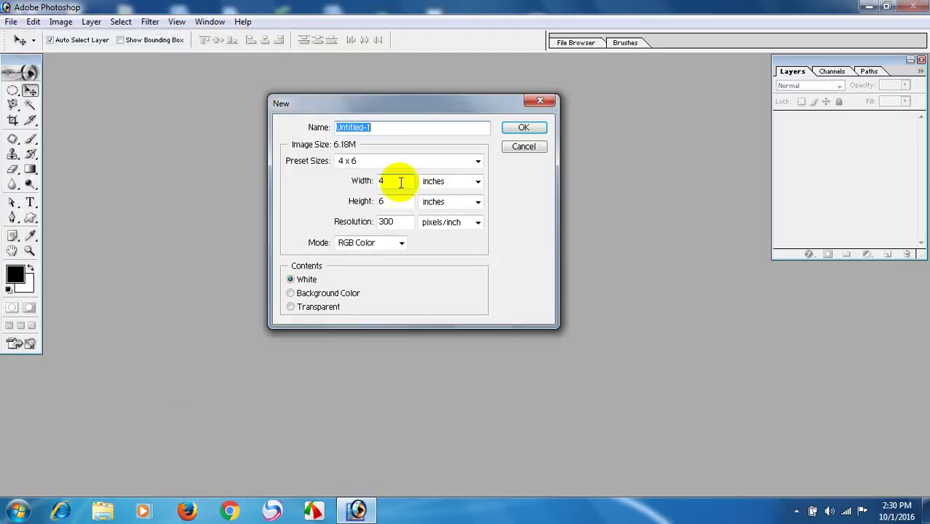
pyautogui.moveTo(470, 99); pyautogui.dragTo(518, 107)
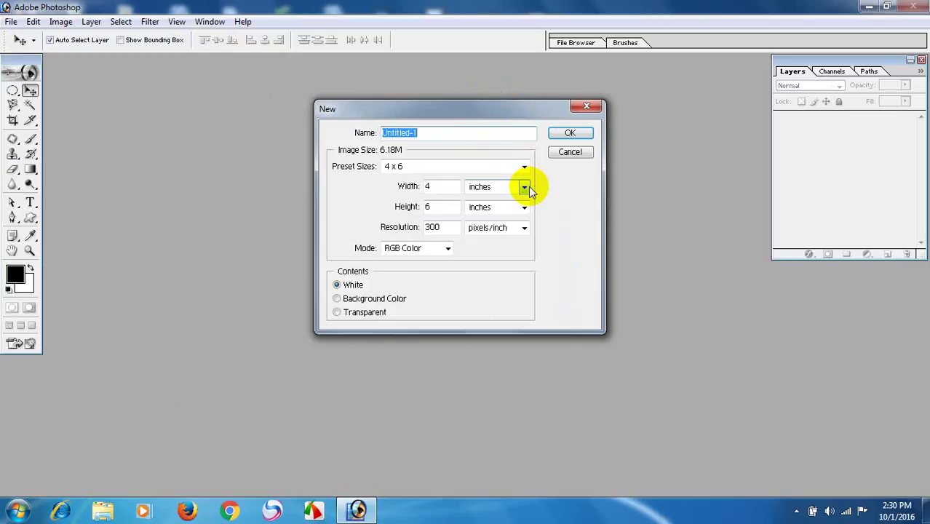
pyautogui.moveTo(494, 111); pyautogui.dragTo(512, 107)
pyautogui.click(494, 133)
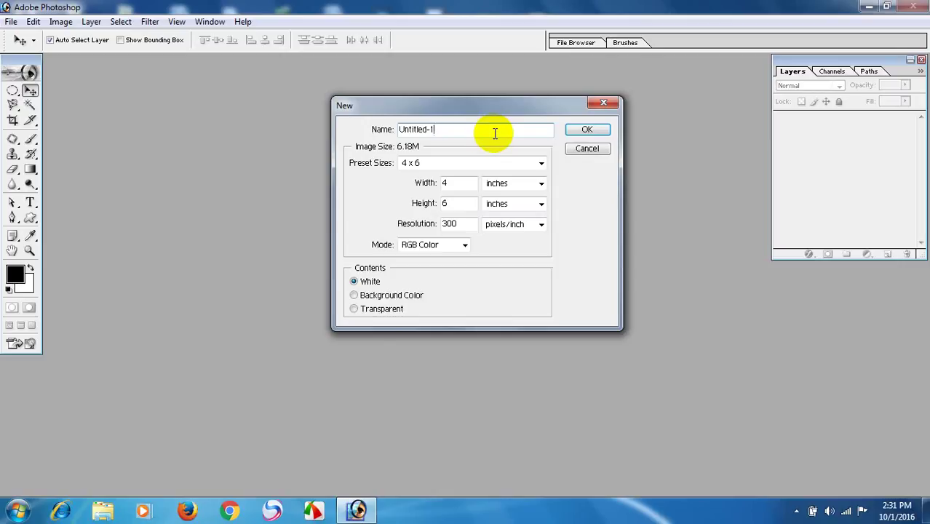
pyautogui.moveTo(544, 104); pyautogui.dragTo(549, 76)
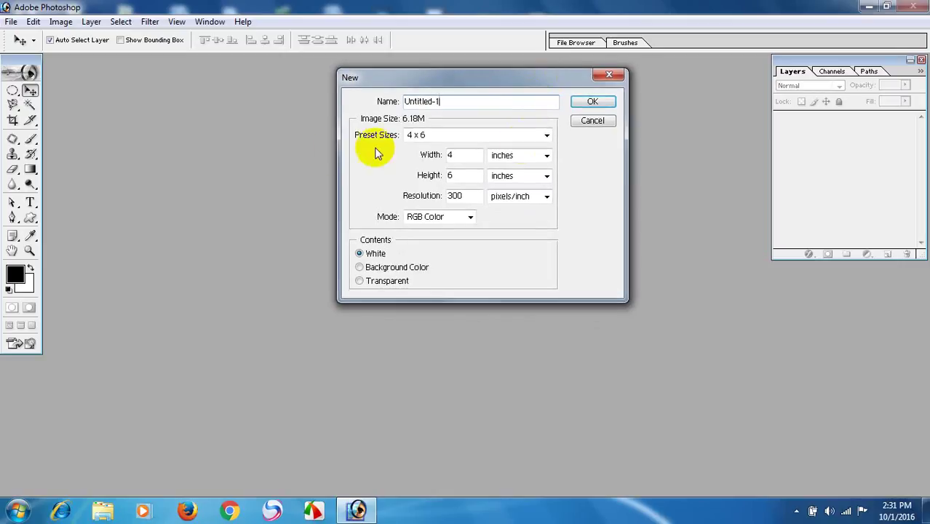
pyautogui.click(486, 134)
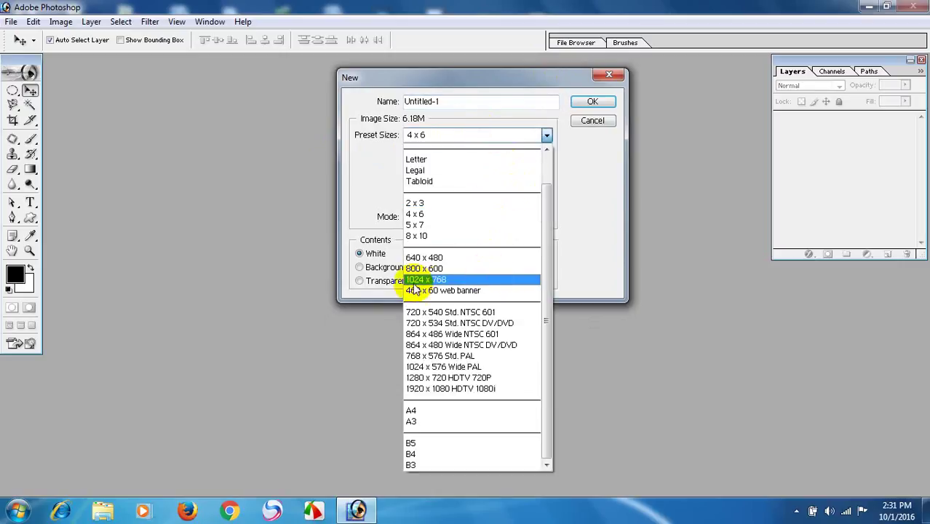
pyautogui.click(451, 279)
pyautogui.click(465, 104)
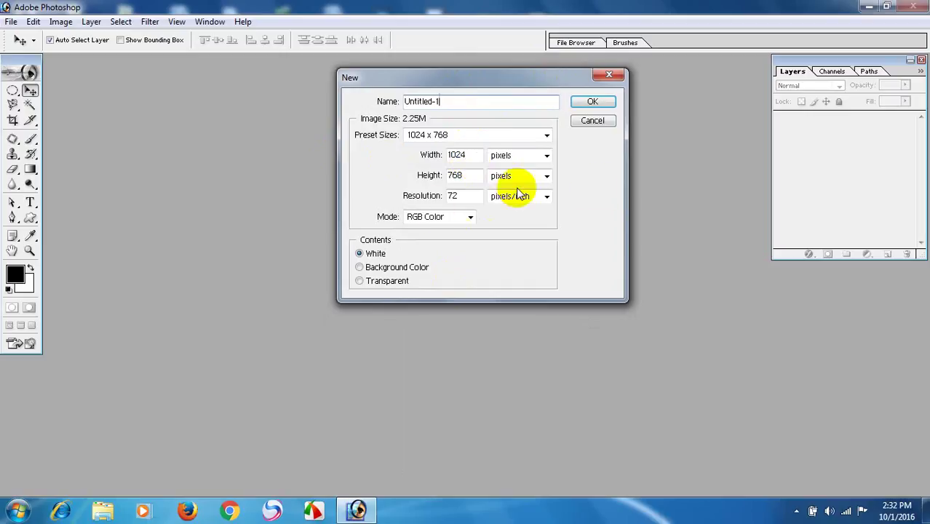
pyautogui.click(604, 101)
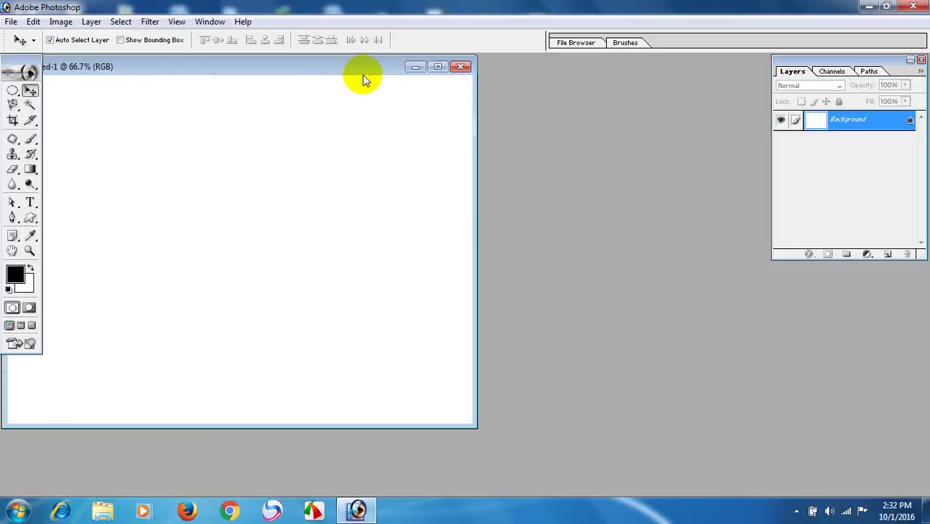
# Step: Move the new document window clear of the toolbox and maximize it
pyautogui.moveTo(368, 68); pyautogui.dragTo(554, 92)
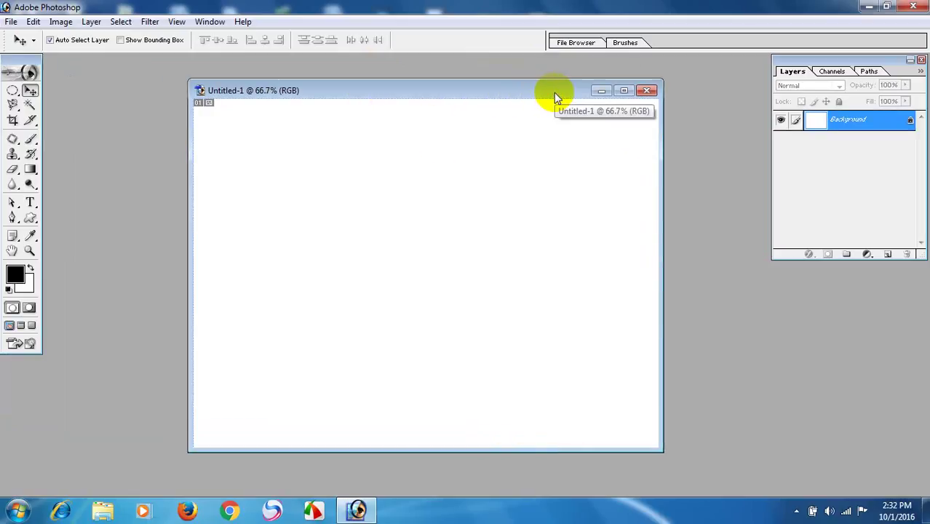
pyautogui.click(624, 92)
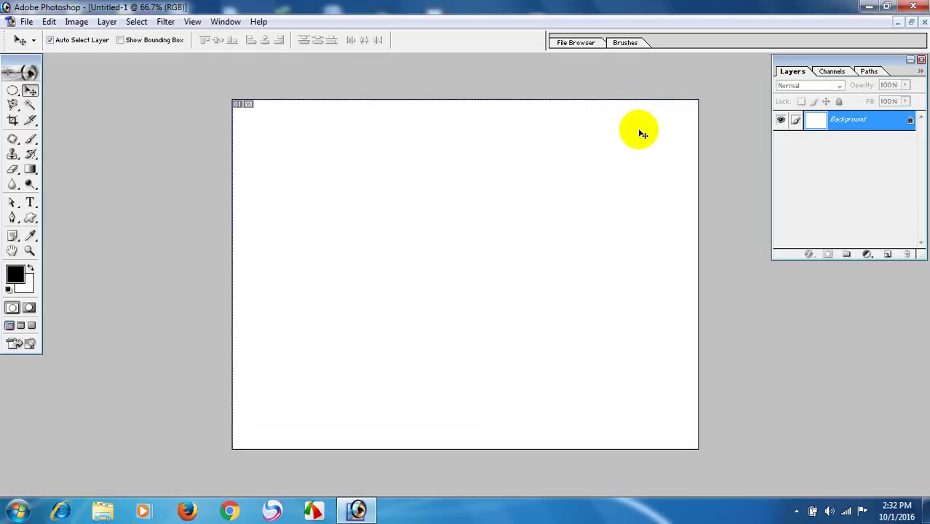
# Step: Zoom the blank canvas in to 200% and back out to 66.7%
pyautogui.hotkey('ctrl', '+')
pyautogui.hotkey('ctrl', '+')
pyautogui.hotkey('ctrl', '+')
pyautogui.hotkey('ctrl', '+')
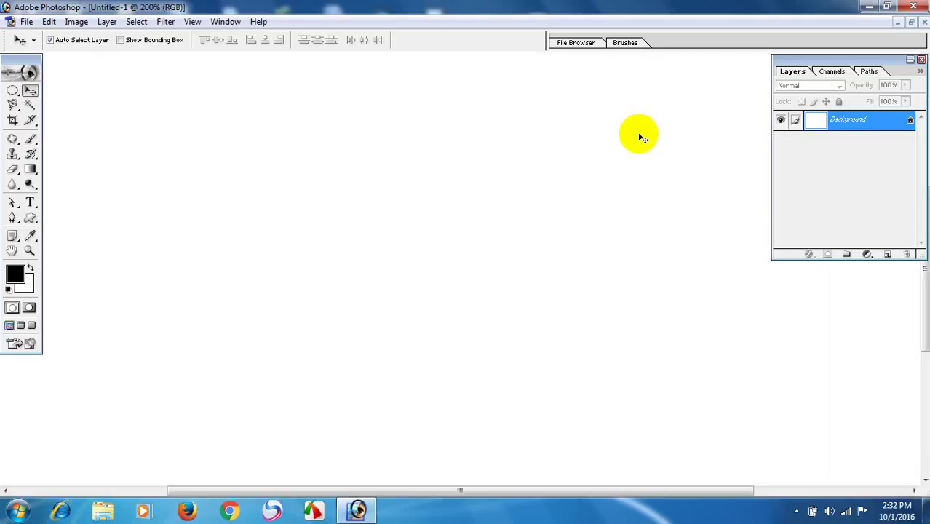
pyautogui.hotkey('ctrl', '-')
pyautogui.hotkey('ctrl', '-')
pyautogui.hotkey('ctrl', '-')
pyautogui.hotkey('ctrl', '-')
pyautogui.hotkey('ctrl', '-')
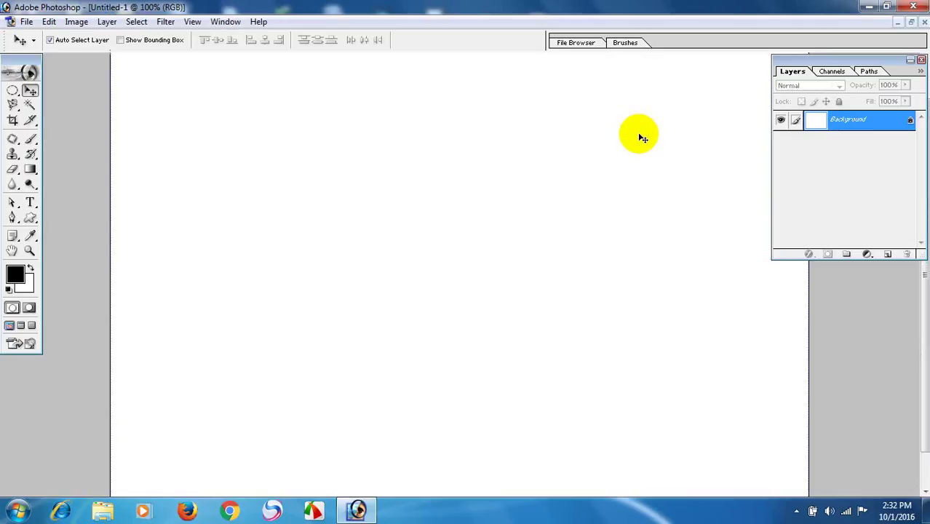
pyautogui.hotkey('ctrl', '+')
pyautogui.hotkey('ctrl', '+')
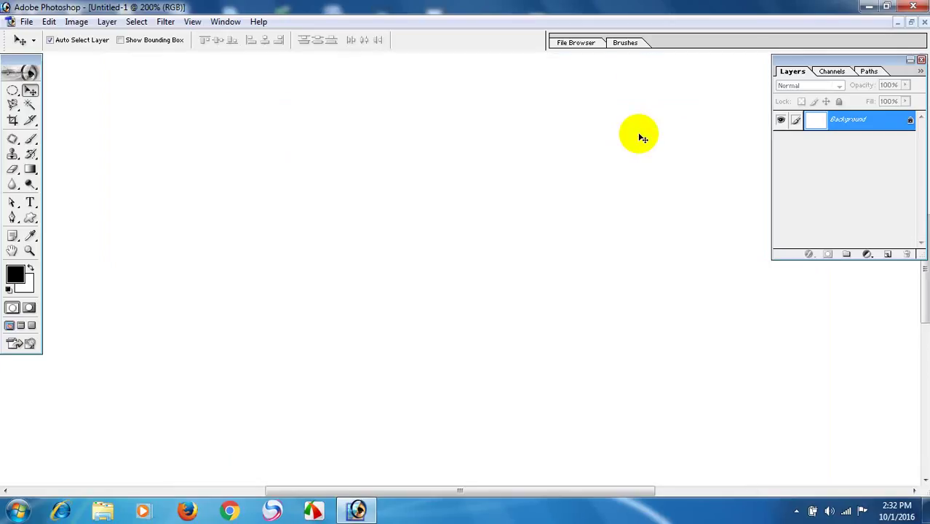
pyautogui.hotkey('ctrl', '-')
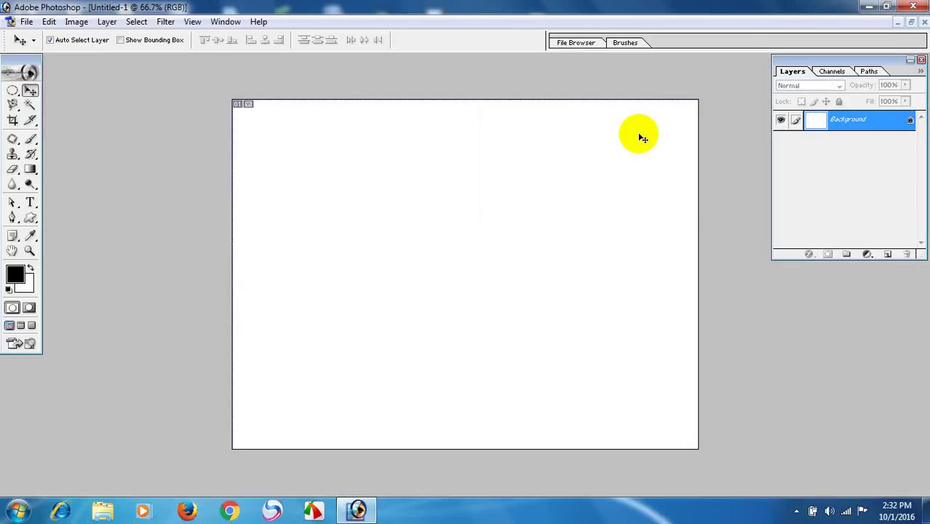
# Step: Shift the Layers palette slightly inward from the edge of the workspace
pyautogui.click(787, 66)
pyautogui.moveTo(787, 65); pyautogui.dragTo(774, 65)
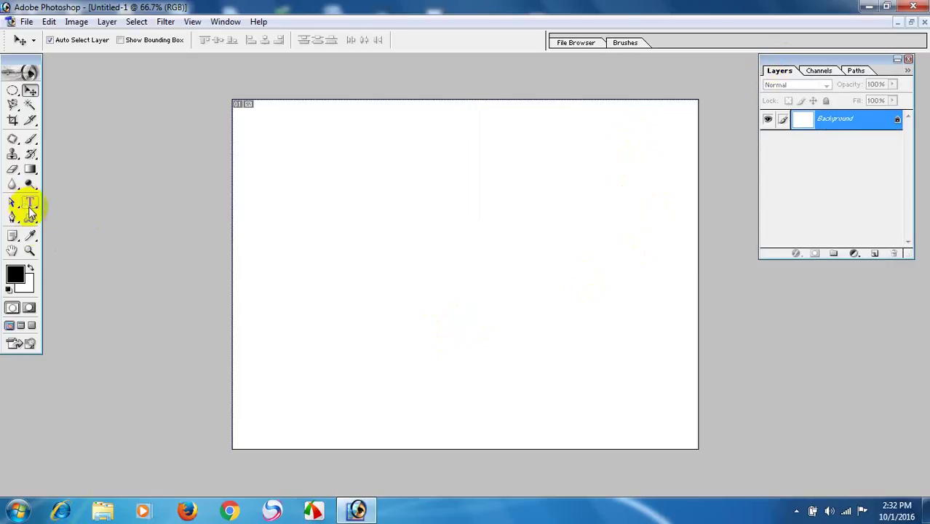
# Step: Set the foreground color to pure red
pyautogui.click(15, 273)
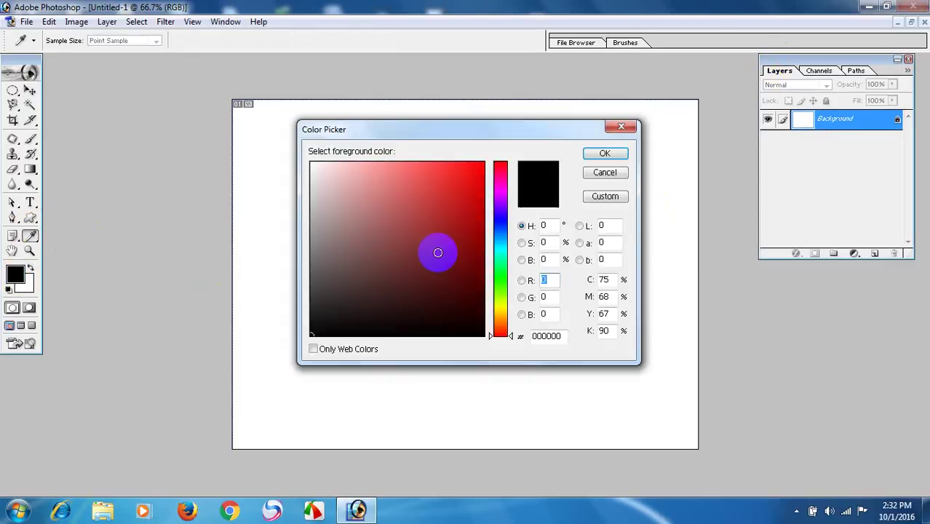
pyautogui.moveTo(460, 203); pyautogui.dragTo(500, 153)
pyautogui.click(602, 153)
pyautogui.press('v')
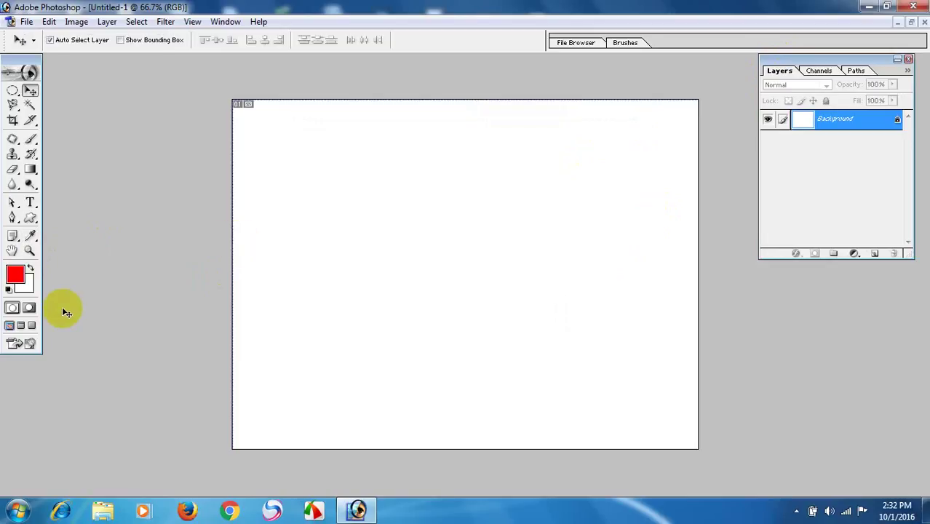
# Step: Fill the blank canvas with the red foreground color using the Paint Bucket, and undo the fill
pyautogui.moveTo(30, 169); pyautogui.dragTo(95, 187)
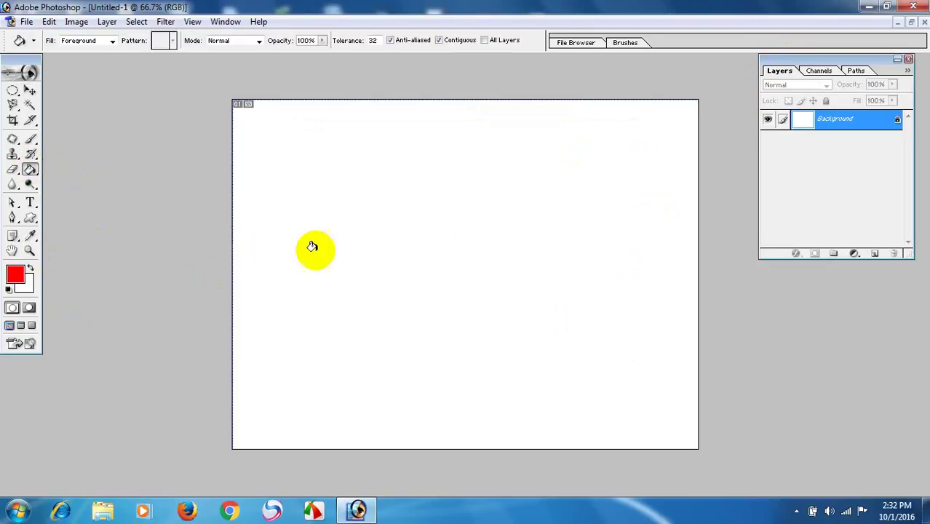
pyautogui.click(464, 224)
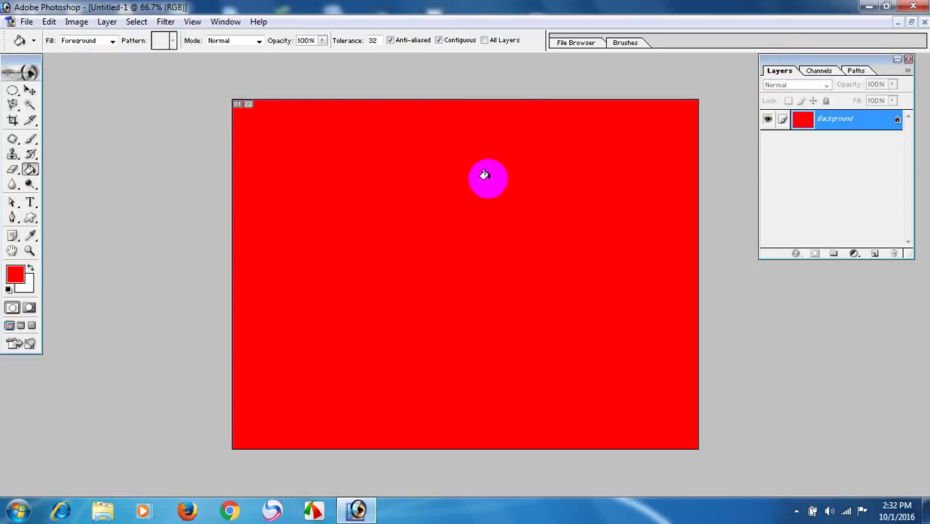
pyautogui.hotkey('ctrl', 'z')
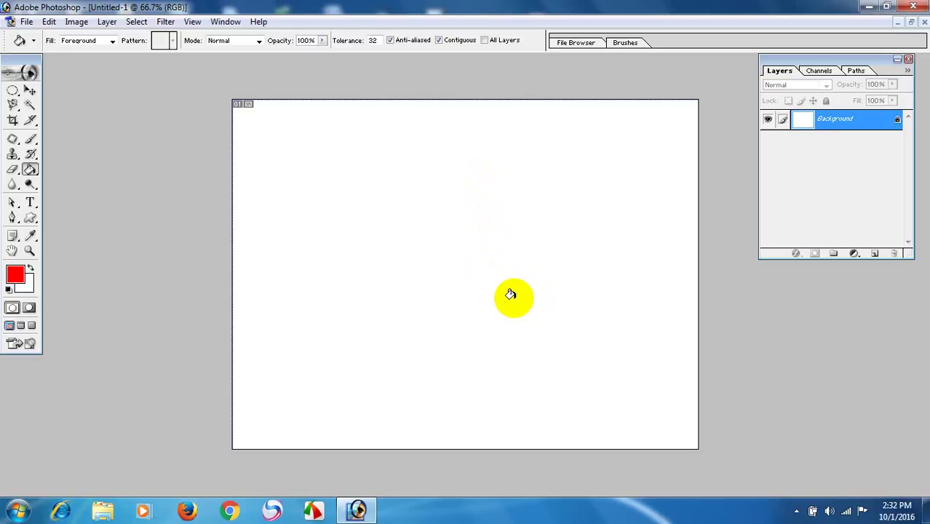
pyautogui.click(29, 91)
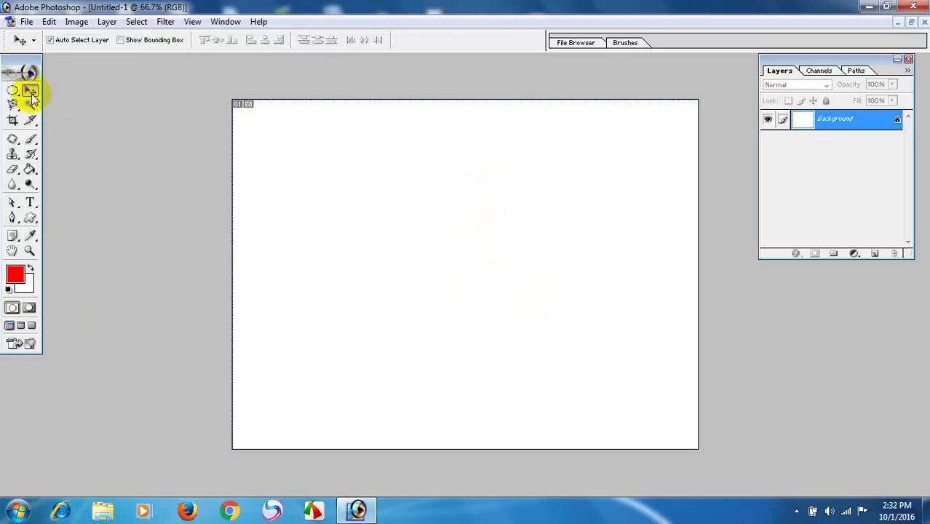
# Step: Activate the Gradient Tool and choose the red-to-white foreground-to-background gradient preset
pyautogui.click(29, 169)
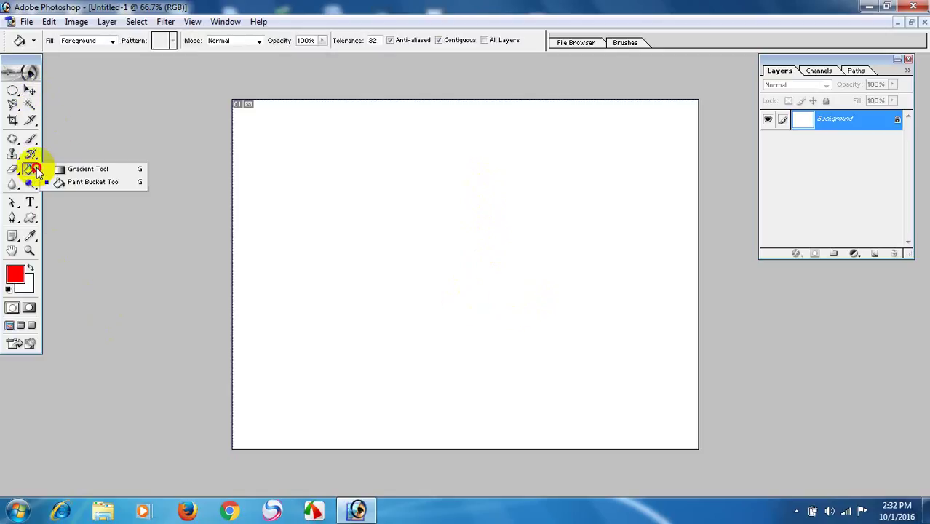
pyautogui.click(87, 172)
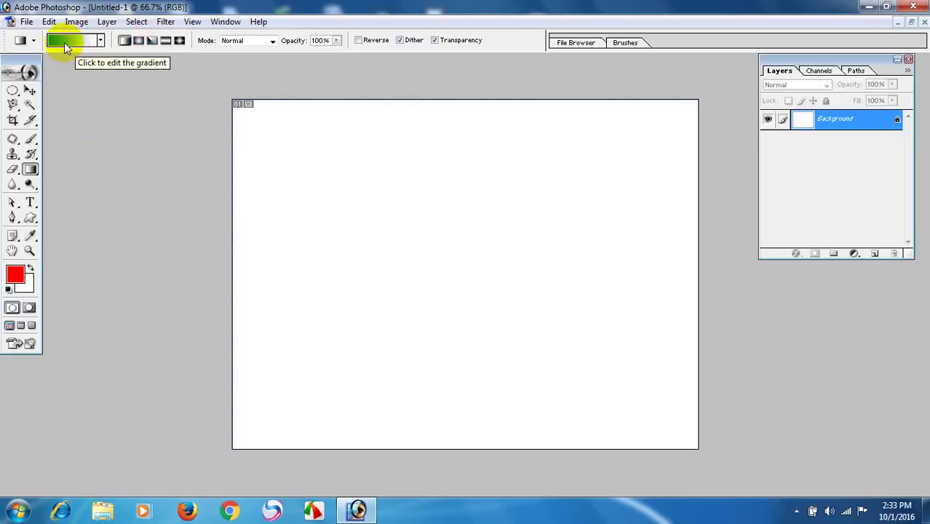
pyautogui.click(102, 42)
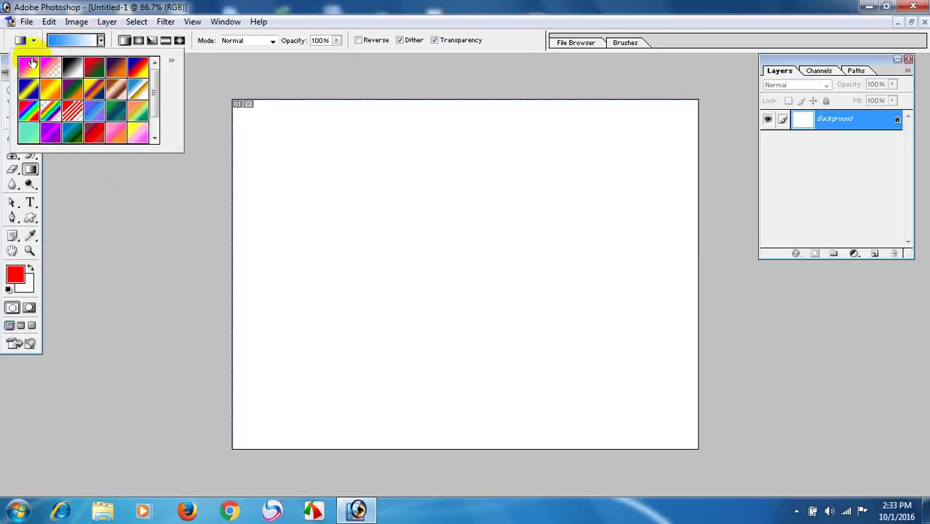
pyautogui.click(26, 69)
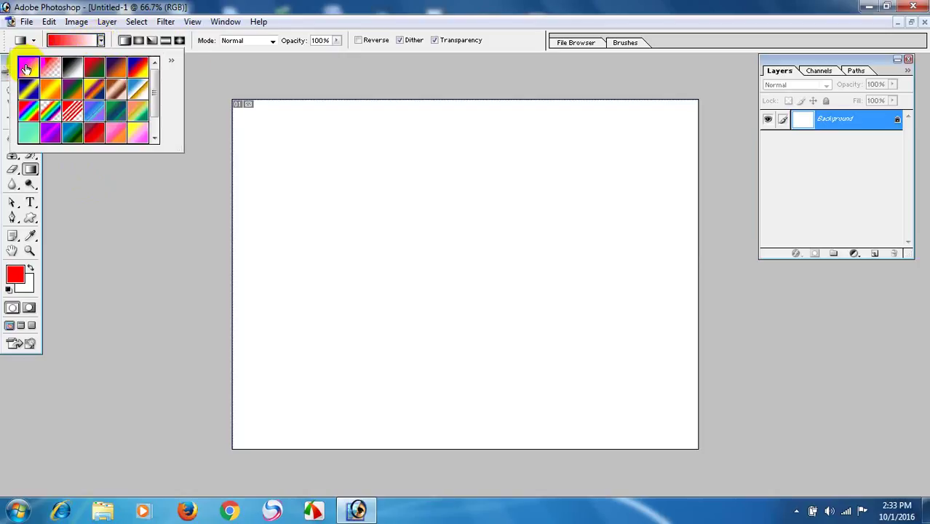
pyautogui.click(78, 69)
pyautogui.click(93, 70)
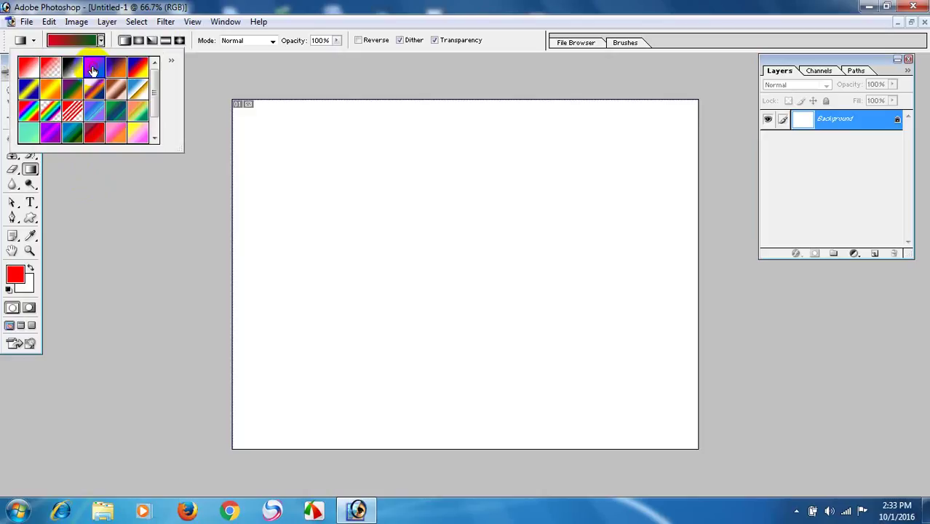
pyautogui.click(29, 65)
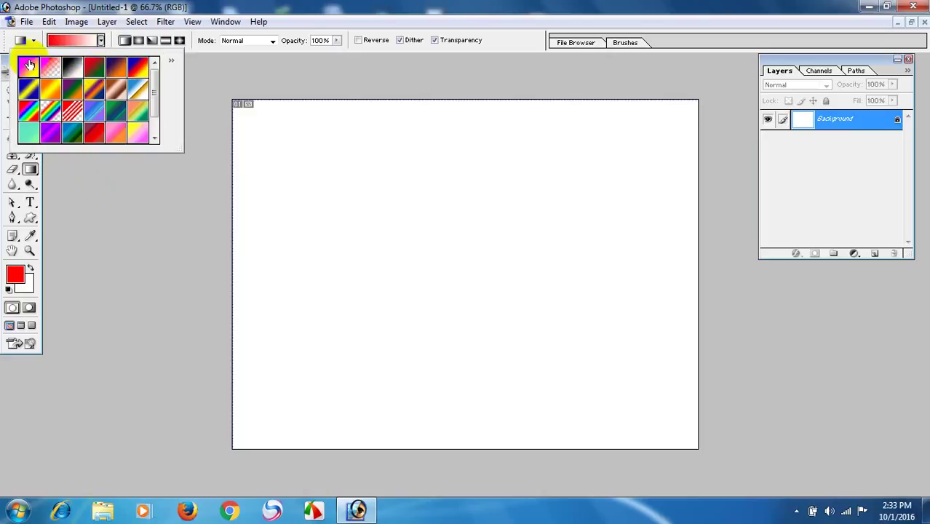
pyautogui.click(240, 70)
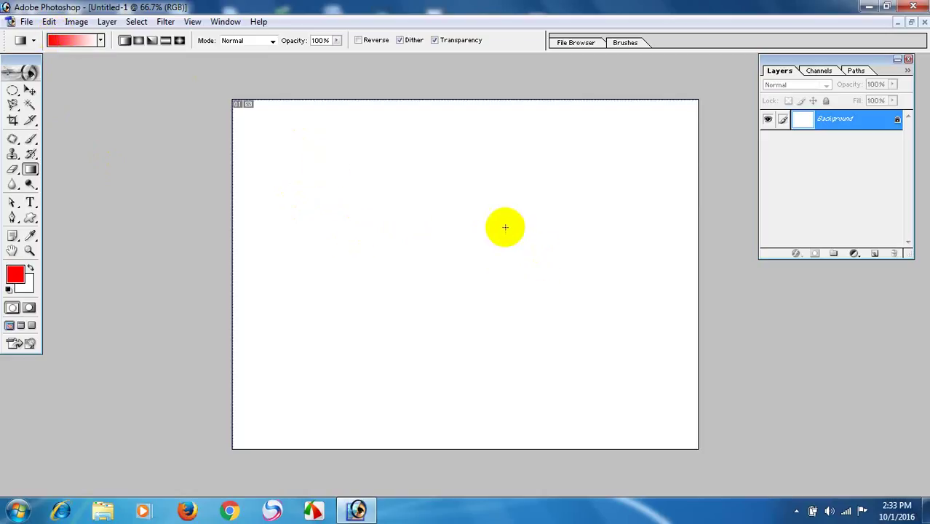
# Step: Apply red-to-white linear gradients in several directions, ending with one running from the canvas's upper edge to its lower edge
pyautogui.moveTo(478, 125); pyautogui.dragTo(391, 409)
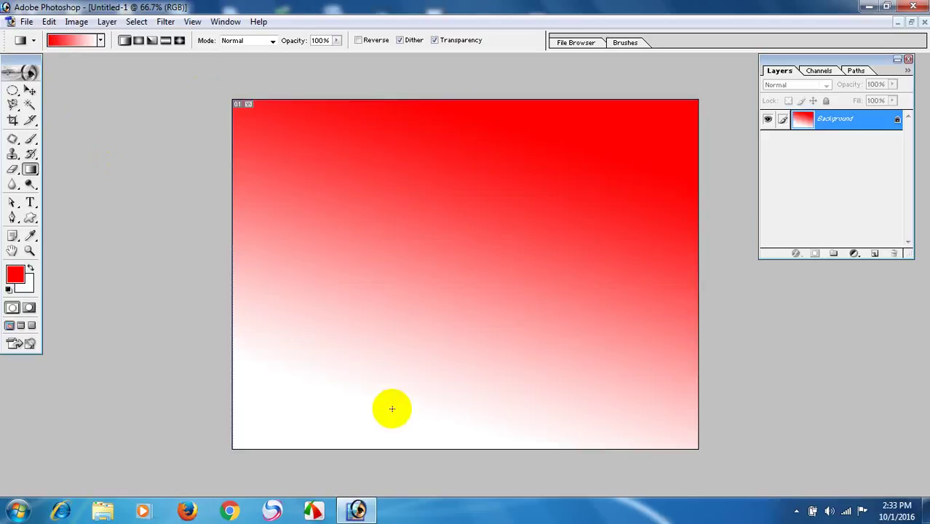
pyautogui.moveTo(392, 409); pyautogui.dragTo(594, 113)
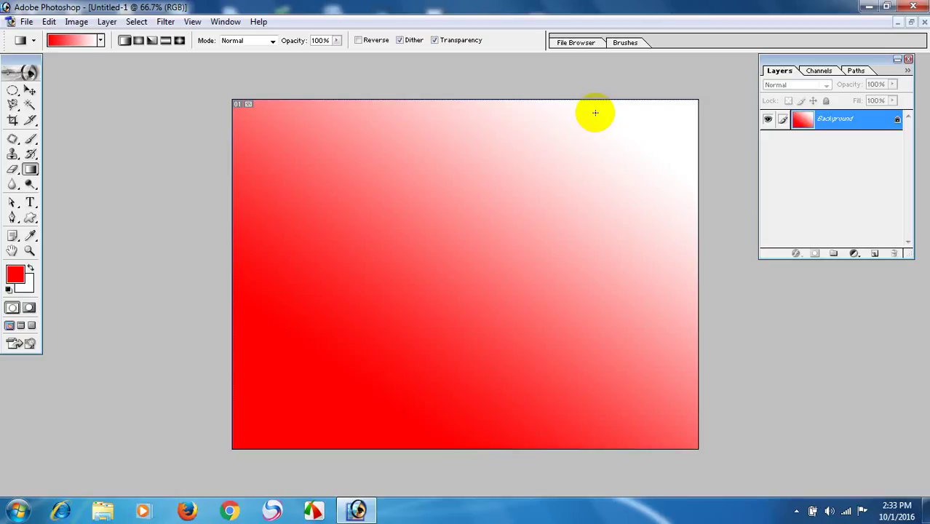
pyautogui.moveTo(227, 238); pyautogui.dragTo(482, 246)
pyautogui.moveTo(502, 84); pyautogui.dragTo(465, 460)
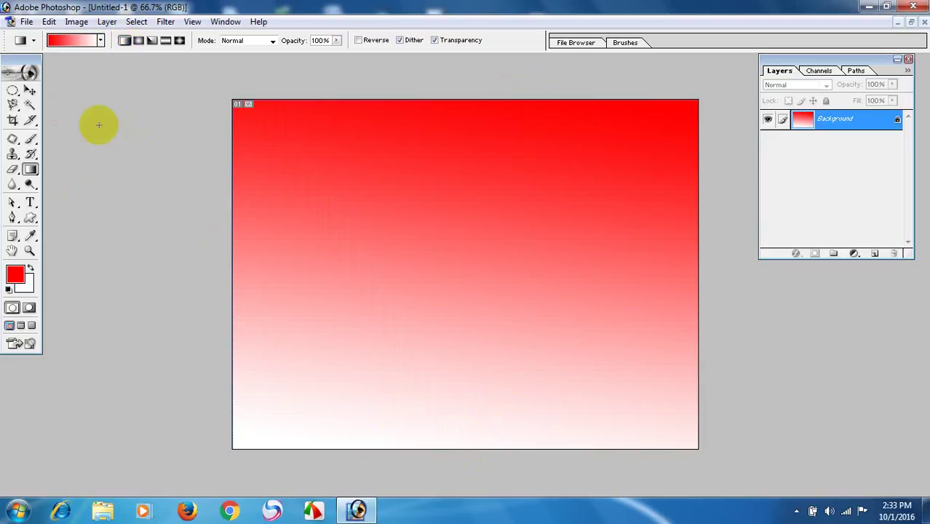
# Step: Apply a red-to-white radial gradient from near the canvas center out past its lower edge
pyautogui.click(142, 44)
pyautogui.moveTo(494, 228); pyautogui.dragTo(345, 473)
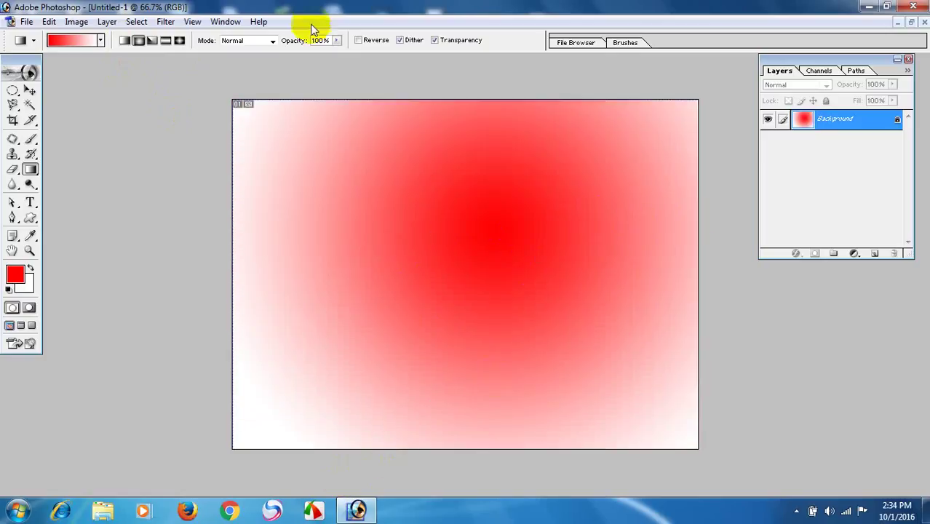
# Step: Apply a red-to-white angle gradient from near the canvas center diagonally toward the lower-right area of the canvas
pyautogui.click(152, 41)
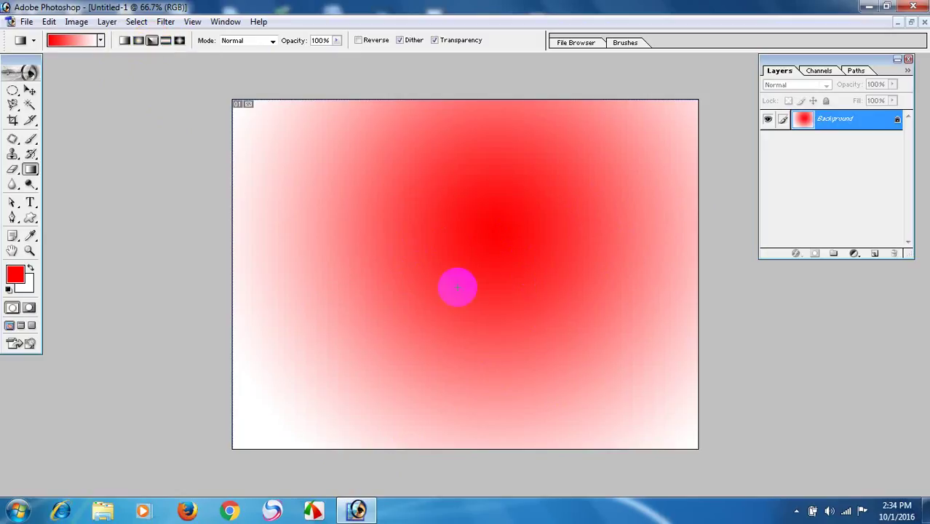
pyautogui.moveTo(440, 243); pyautogui.dragTo(581, 471)
# Step: Apply a red-to-white reflected gradient from the canvas center to its lower edge, then a diamond gradient from the center toward the lower-right area
pyautogui.click(166, 40)
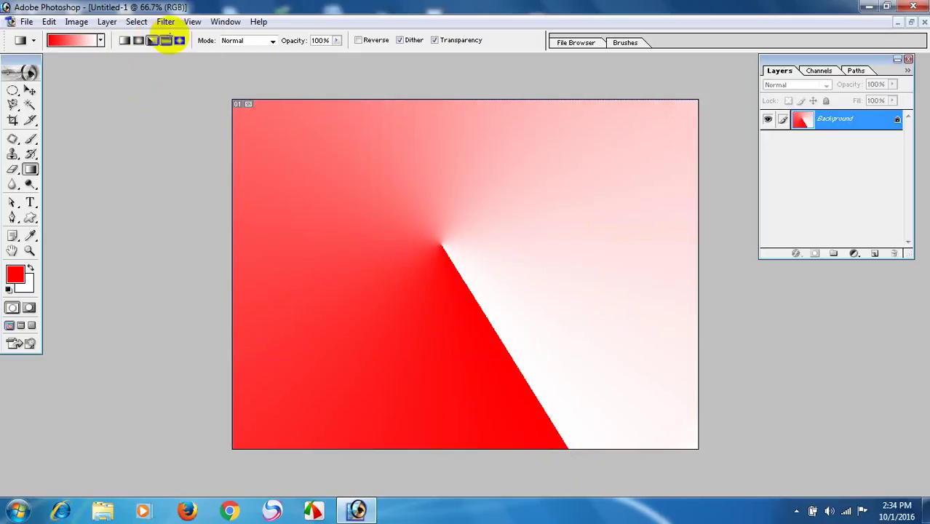
pyautogui.moveTo(445, 250); pyautogui.dragTo(494, 446)
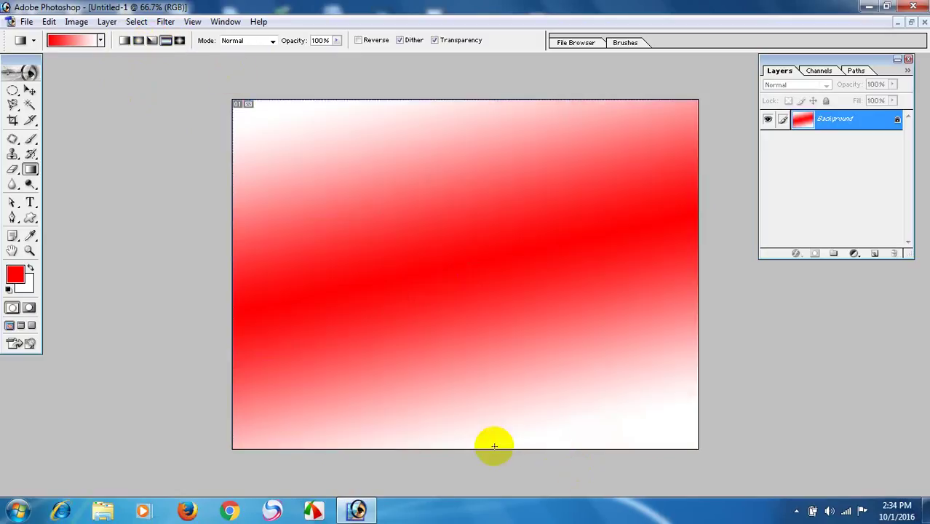
pyautogui.click(179, 40)
pyautogui.moveTo(435, 237); pyautogui.dragTo(571, 422)
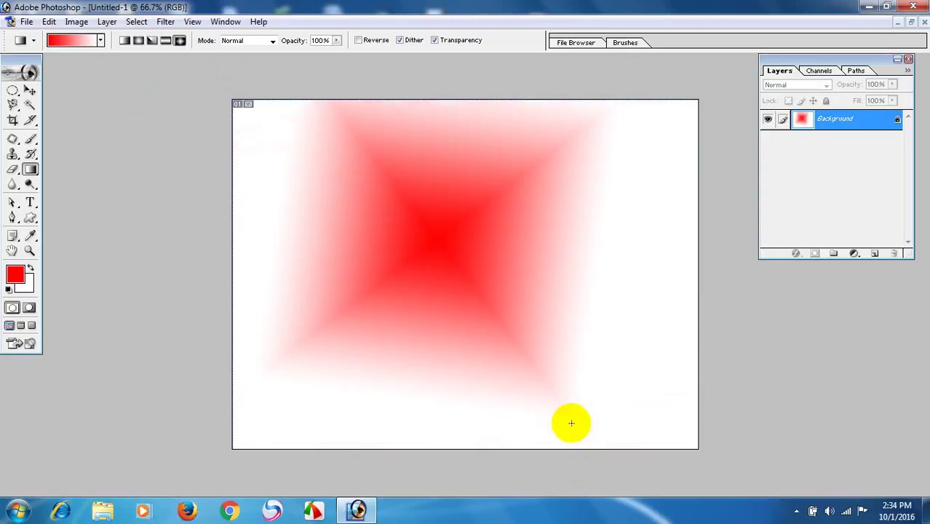
# Step: Apply a red-to-white linear gradient from the canvas's upper edge toward its lower part, then a radial gradient from near the canvas center
pyautogui.click(121, 43)
pyautogui.moveTo(444, 98); pyautogui.dragTo(359, 414)
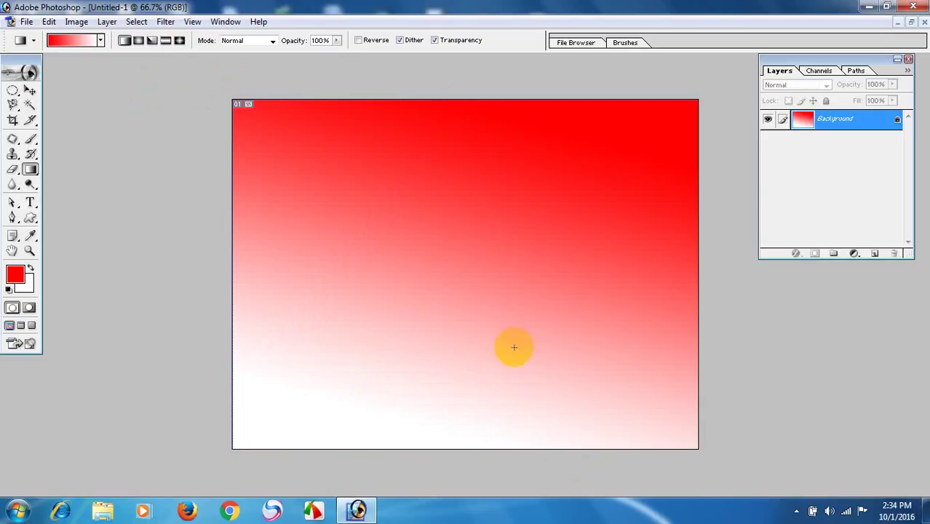
pyautogui.click(138, 40)
pyautogui.moveTo(253, 151); pyautogui.dragTo(542, 440)
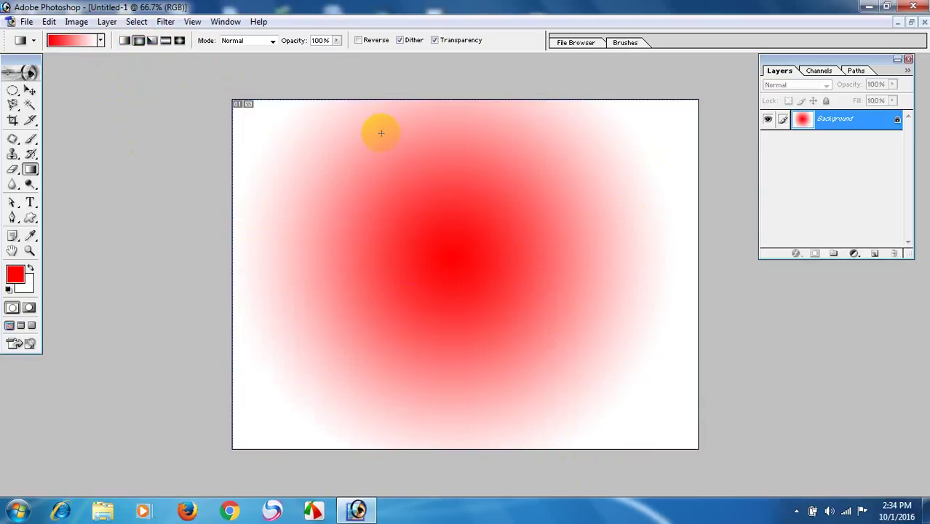
# Step: Apply a red-to-white angle gradient down to the canvas's lower edge, then a reflected gradient from the canvas center to the lower edge
pyautogui.click(152, 40)
pyautogui.moveTo(510, 232); pyautogui.dragTo(486, 439)
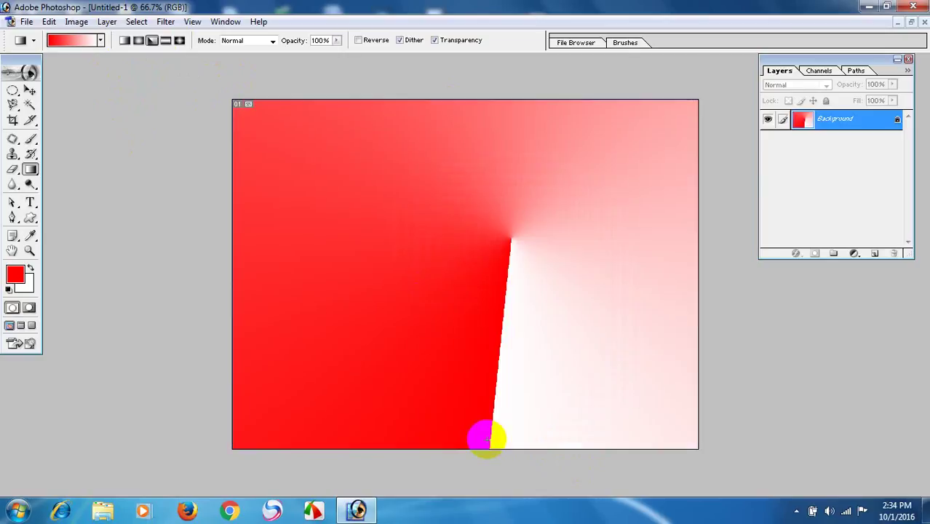
pyautogui.click(165, 40)
pyautogui.moveTo(436, 251); pyautogui.dragTo(409, 449)
# Step: Apply red-to-white diamond gradients from several start points, ending with one from the canvas center straight down past its lower edge
pyautogui.click(179, 40)
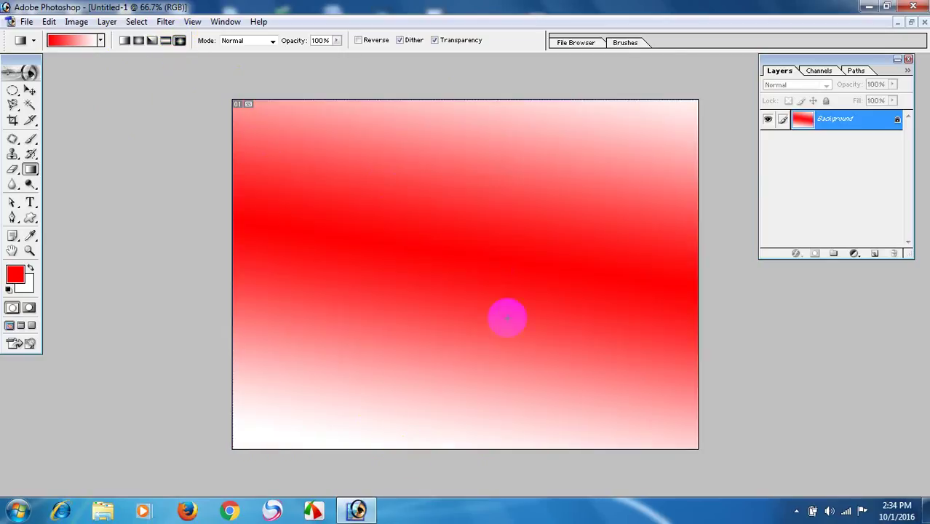
pyautogui.moveTo(507, 318); pyautogui.dragTo(556, 368)
pyautogui.moveTo(437, 251); pyautogui.dragTo(601, 455)
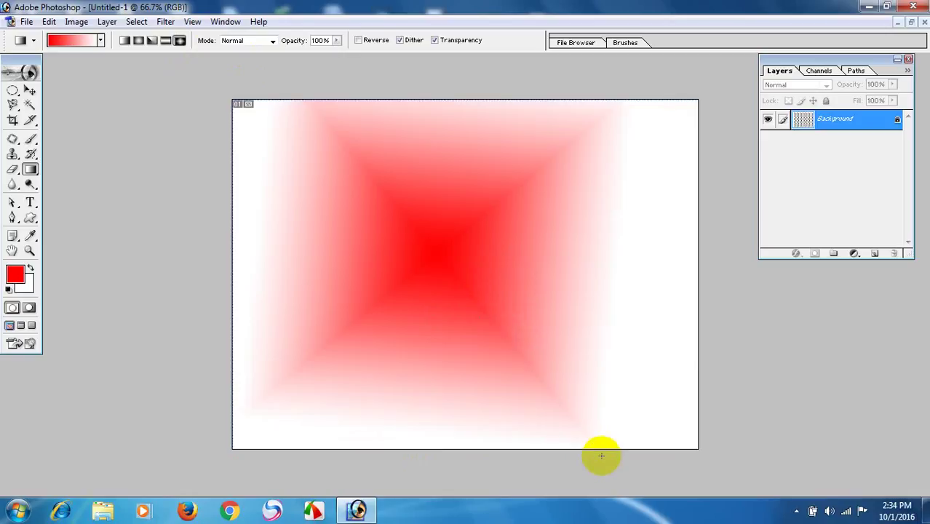
pyautogui.moveTo(553, 317); pyautogui.dragTo(673, 465)
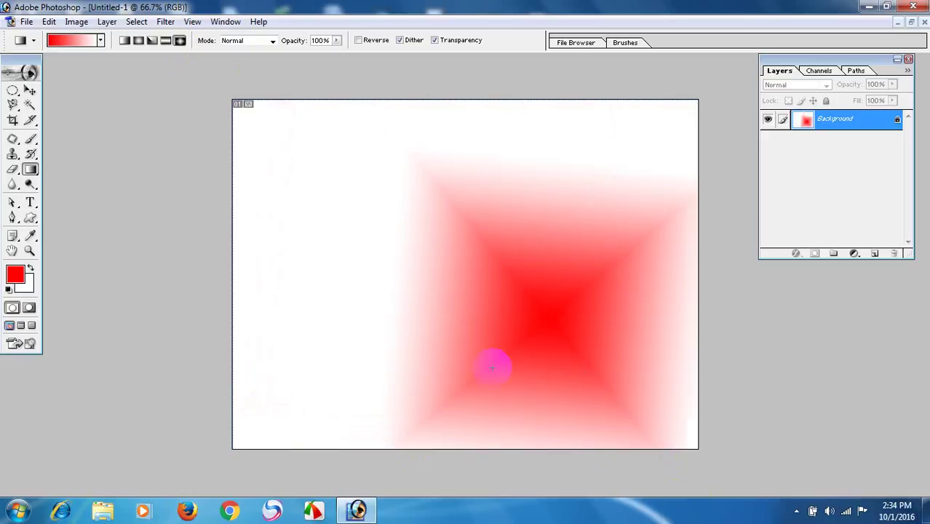
pyautogui.moveTo(425, 263); pyautogui.dragTo(471, 451)
pyautogui.moveTo(462, 314); pyautogui.dragTo(491, 498)
pyautogui.moveTo(458, 246); pyautogui.dragTo(452, 517)
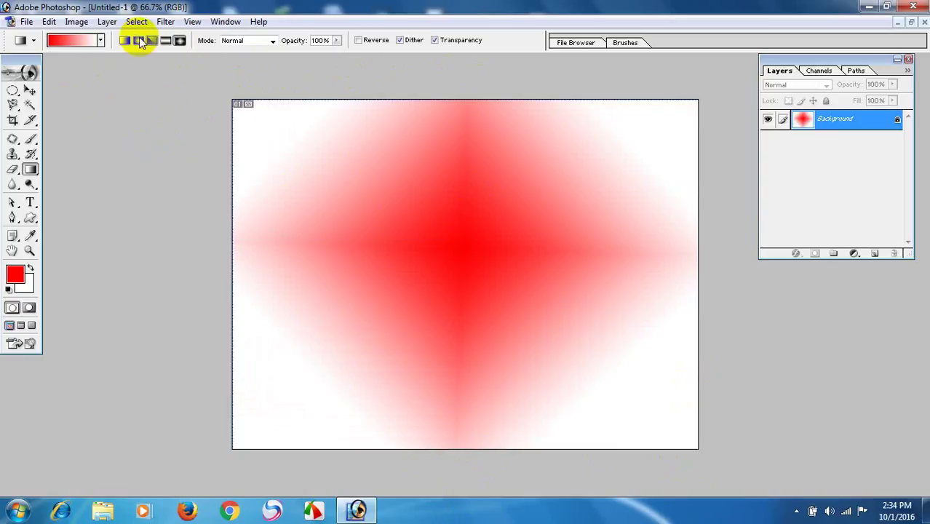
# Step: Choose the striped green-and-blue gradient preset and apply it as a linear gradient from the upper part of the canvas to its lower part
pyautogui.click(101, 41)
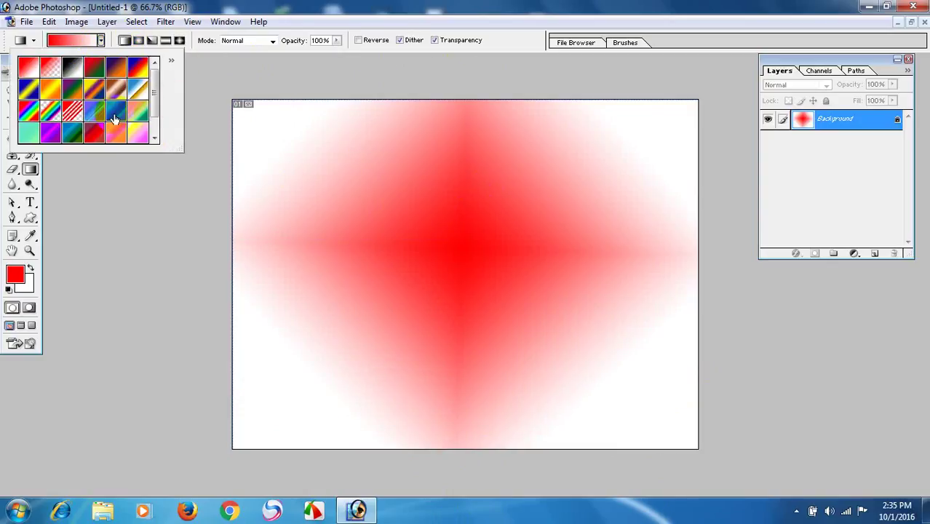
pyautogui.click(117, 110)
pyautogui.moveTo(337, 184); pyautogui.dragTo(369, 426)
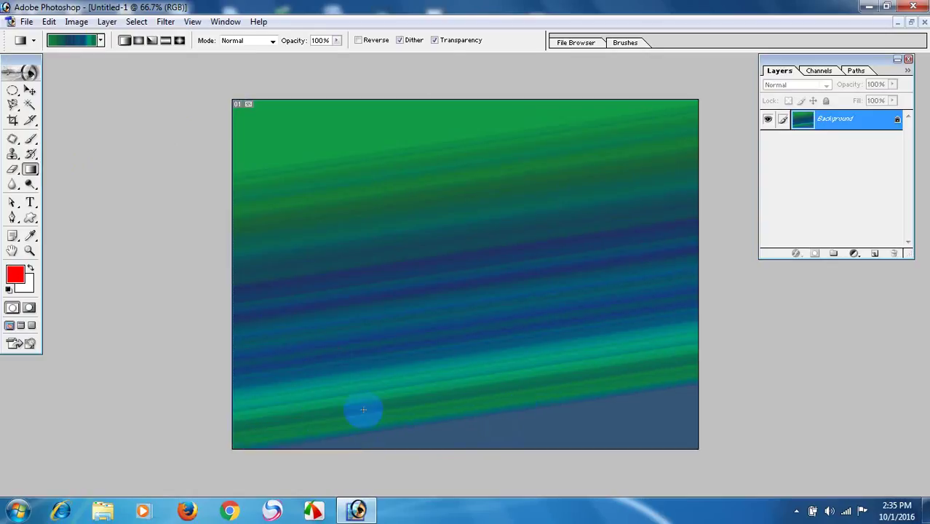
# Step: Choose the red-to-white Foreground to Background preset for the Gradient Tool
pyautogui.click(101, 40)
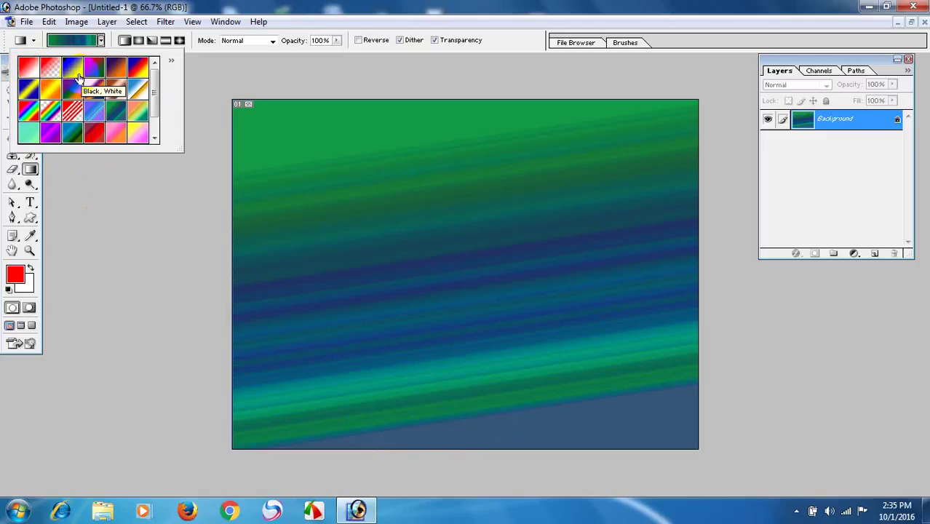
pyautogui.doubleClick(72, 86)
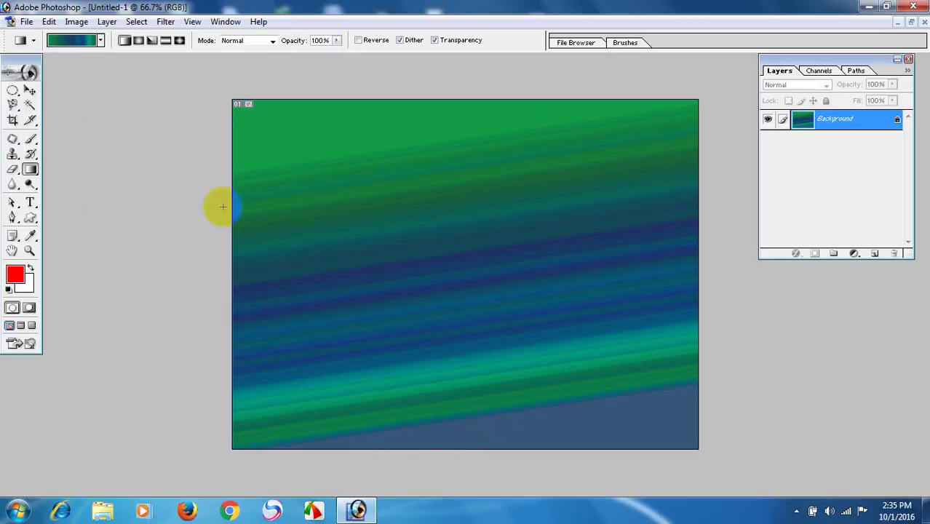
pyautogui.click(101, 40)
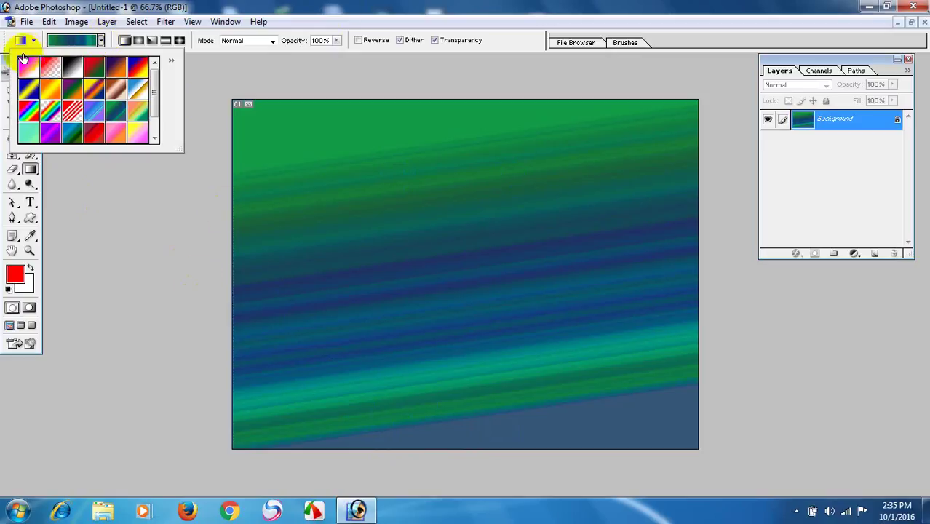
pyautogui.click(27, 68)
pyautogui.click(80, 11)
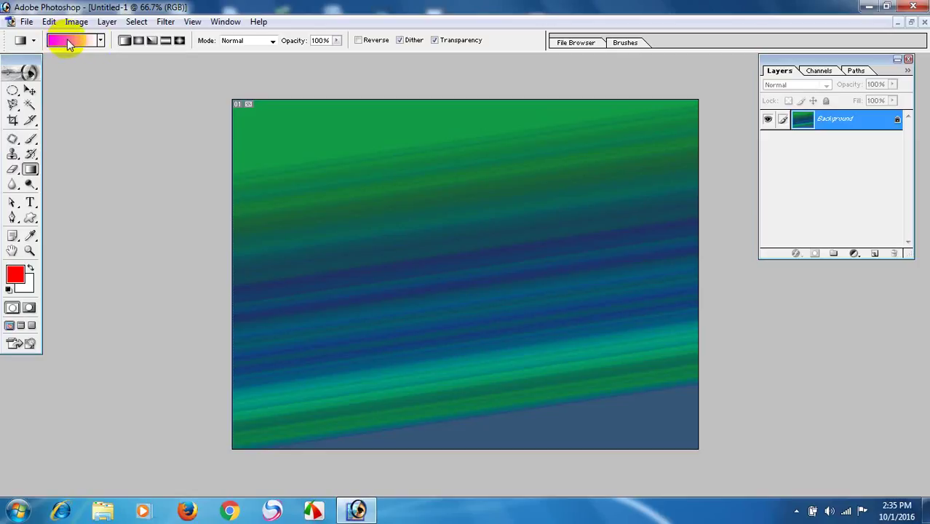
# Step: View the Foreground to Background gradient in the Gradient Editor and close the editor without changing any settings
pyautogui.click(67, 42)
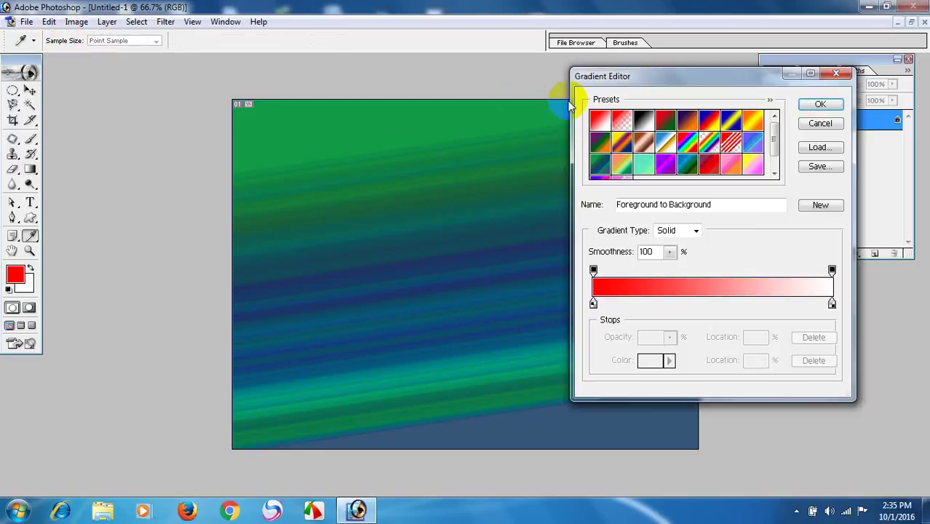
pyautogui.moveTo(615, 77); pyautogui.dragTo(191, 112)
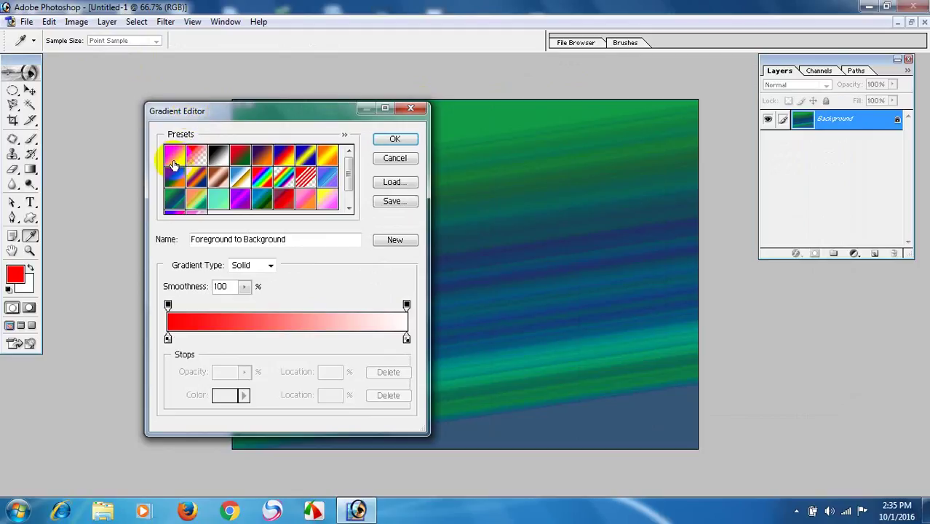
pyautogui.moveTo(305, 118); pyautogui.dragTo(317, 115)
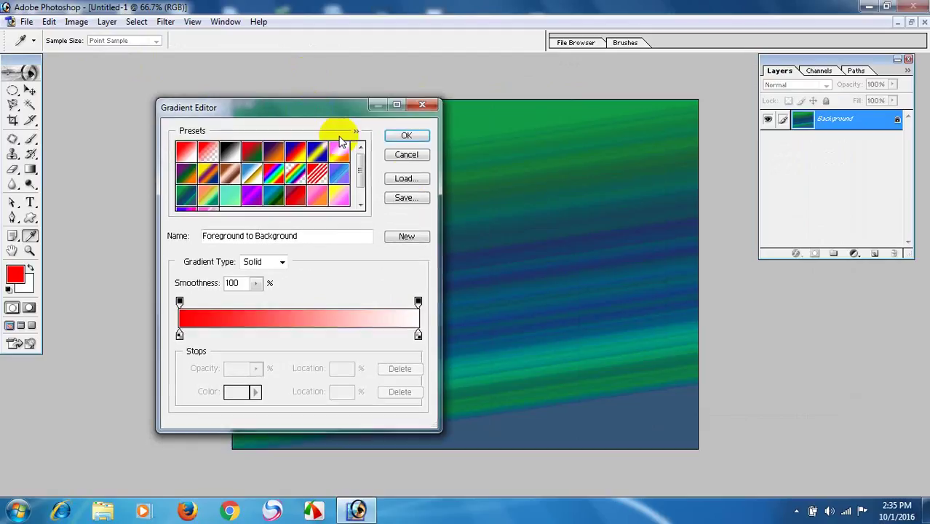
pyautogui.click(407, 137)
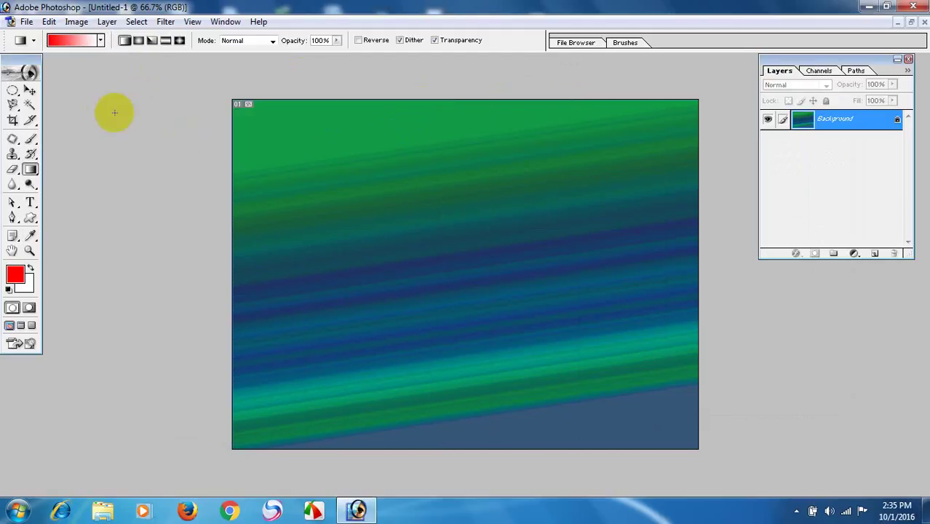
# Step: Apply red-to-white linear gradients from the canvas's upper edge to its lower edge, then a radial gradient from near the canvas center
pyautogui.moveTo(377, 88); pyautogui.dragTo(367, 452)
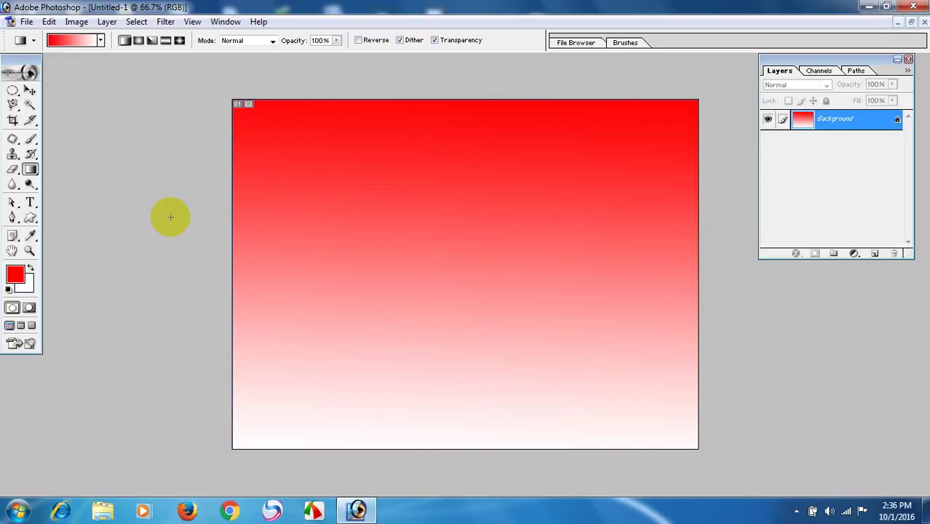
pyautogui.moveTo(434, 90); pyautogui.dragTo(368, 478)
pyautogui.click(142, 43)
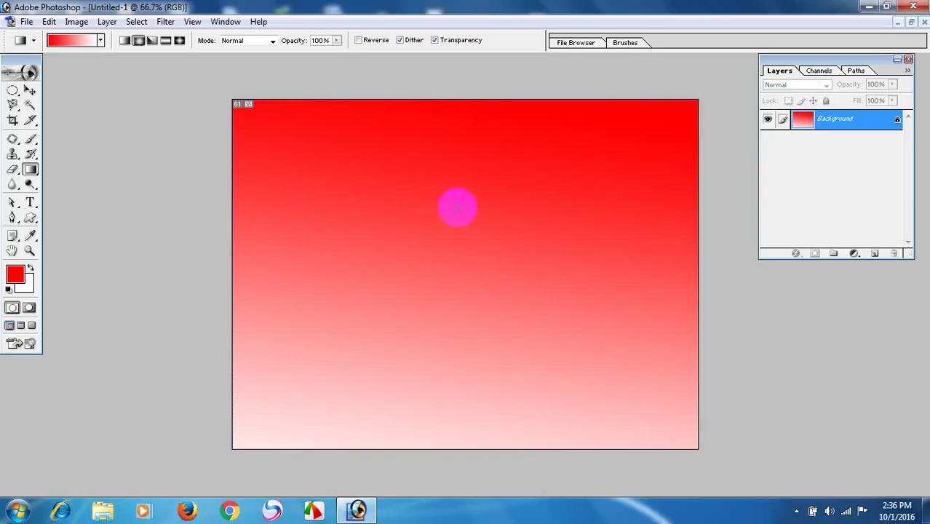
pyautogui.moveTo(450, 248); pyautogui.dragTo(542, 440)
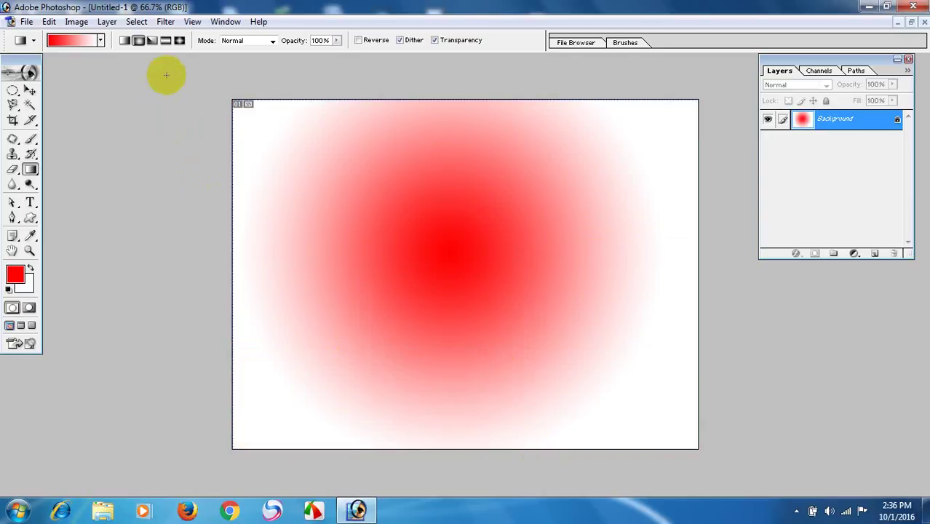
# Step: Open the red-to-white gradient in the Gradient Editor and select its start and end opacity stops in turn
pyautogui.click(81, 43)
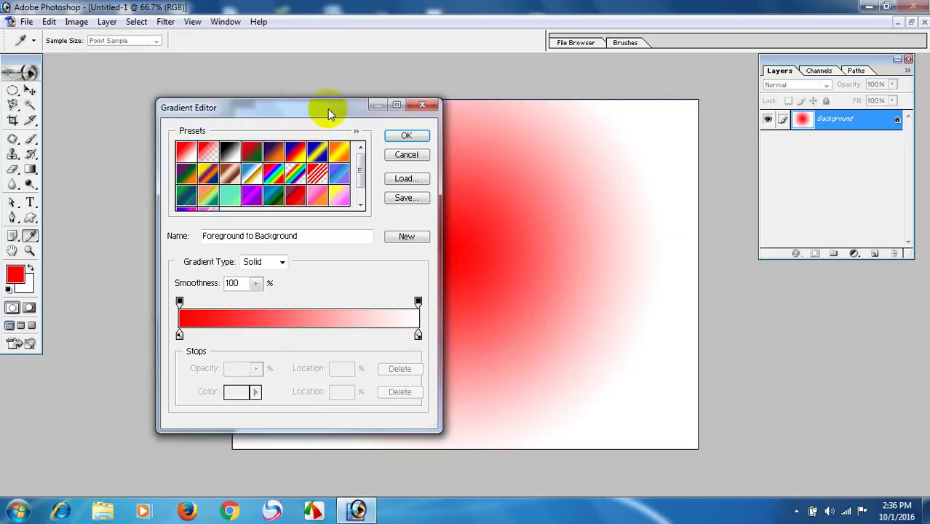
pyautogui.moveTo(328, 101); pyautogui.dragTo(474, 92)
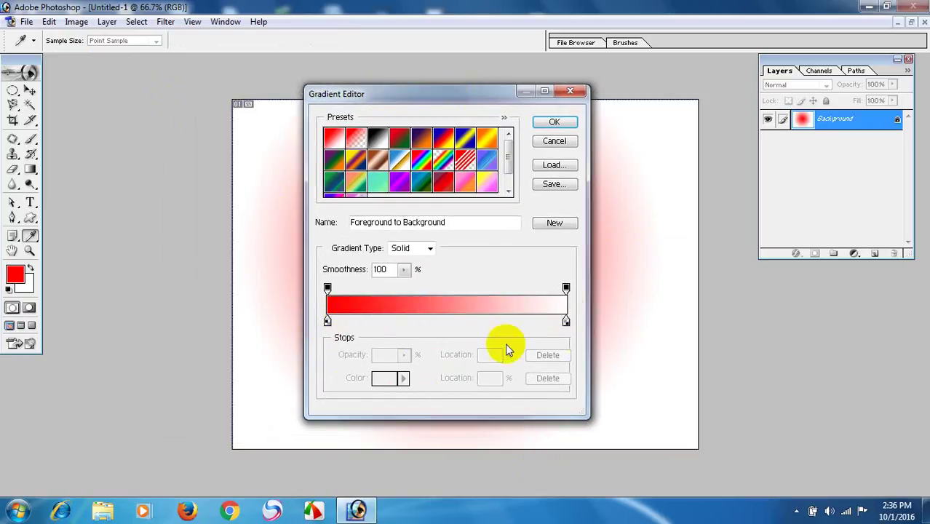
pyautogui.click(328, 288)
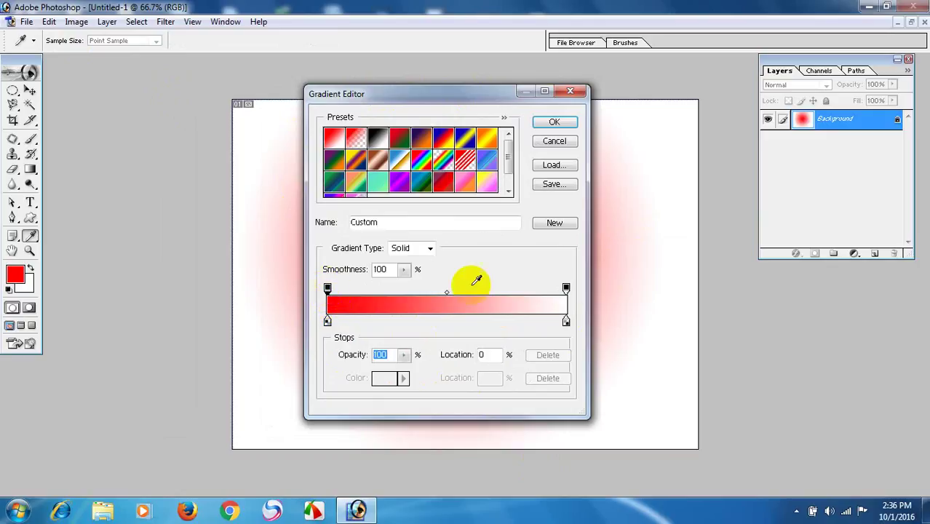
pyautogui.click(566, 289)
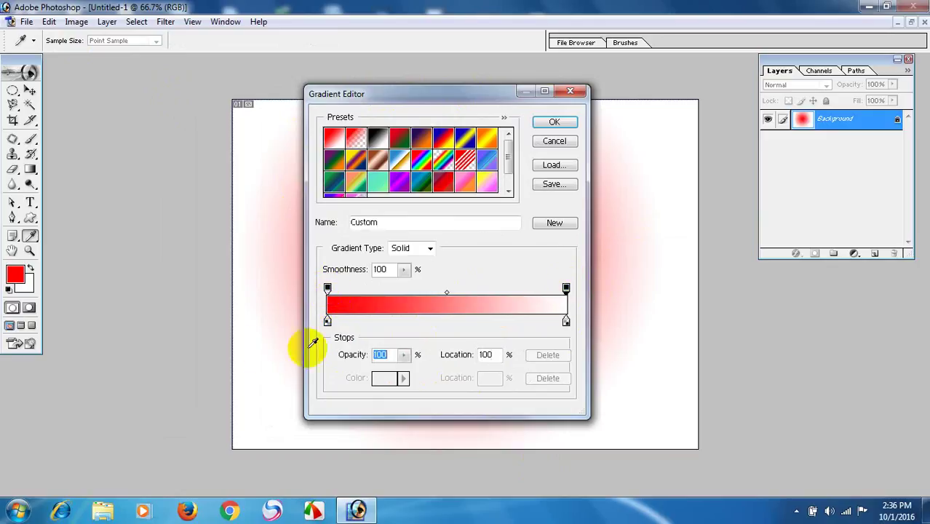
# Step: Set the gradient's start color stop at location 0% to a dark green
pyautogui.click(328, 322)
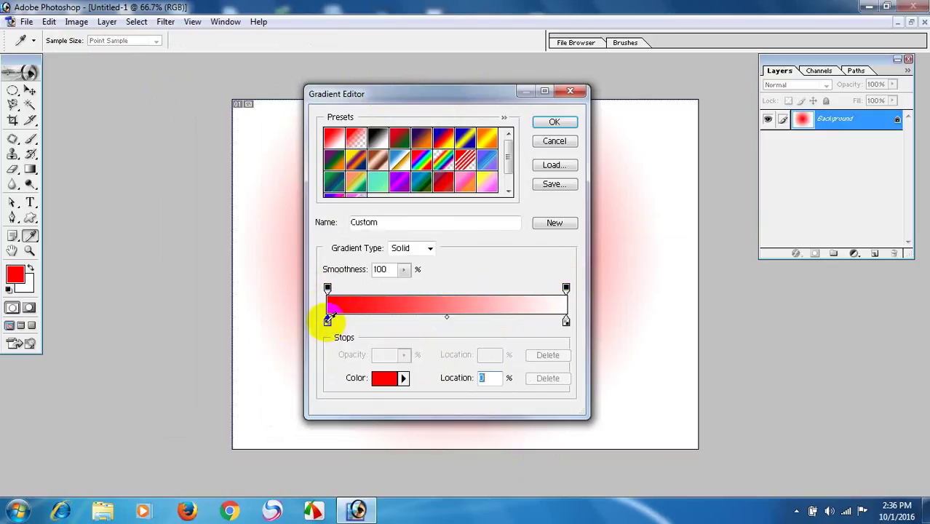
pyautogui.doubleClick(328, 323)
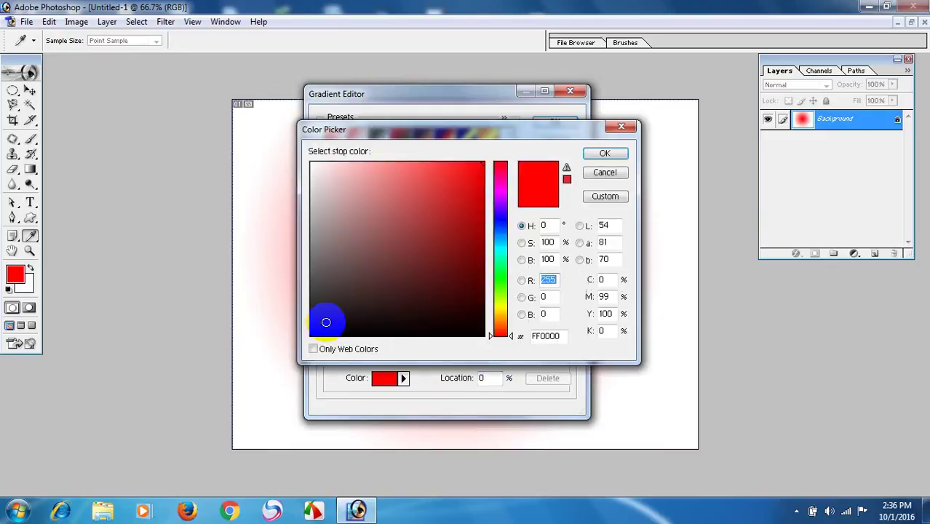
pyautogui.click(499, 284)
pyautogui.moveTo(480, 237); pyautogui.dragTo(480, 263)
pyautogui.click(596, 155)
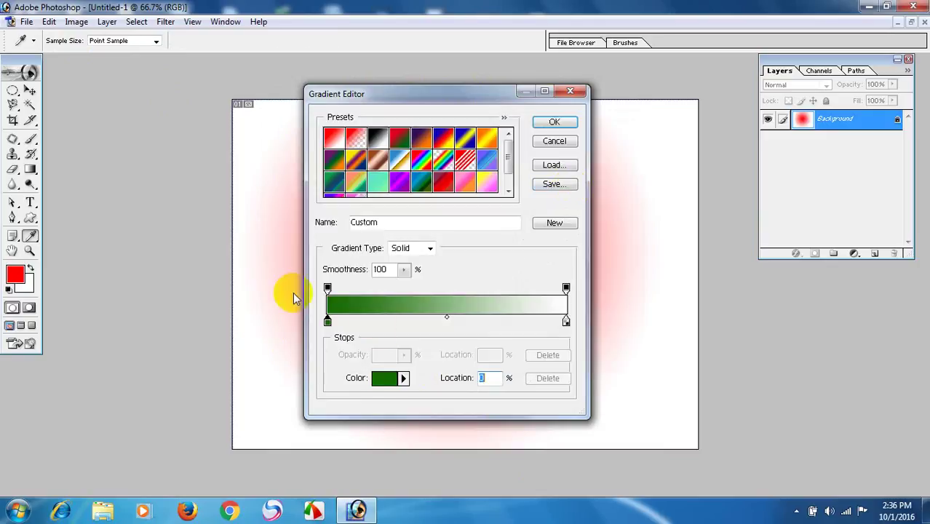
# Step: Set the gradient's end color stop at location 100% to the yellow EAFF00
pyautogui.click(567, 323)
pyautogui.doubleClick(567, 322)
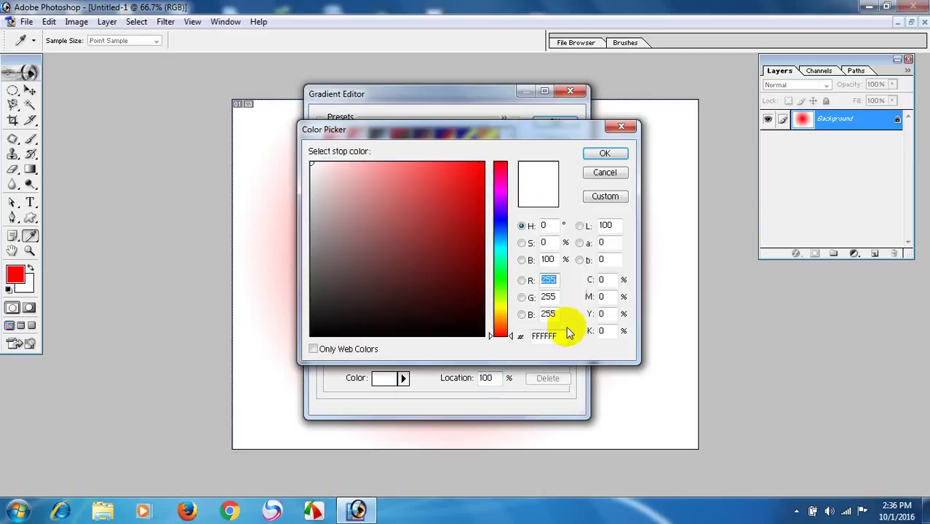
pyautogui.click(500, 305)
pyautogui.moveTo(472, 216); pyautogui.dragTo(492, 150)
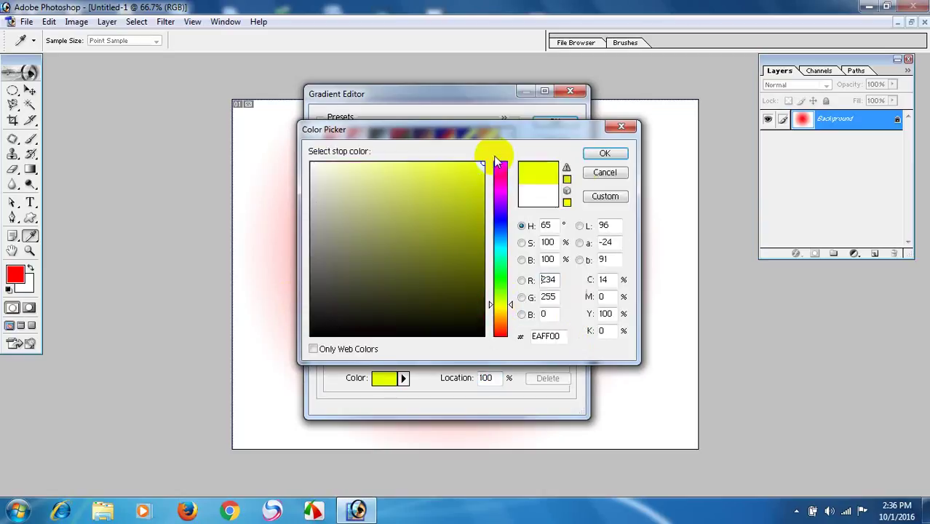
pyautogui.click(604, 153)
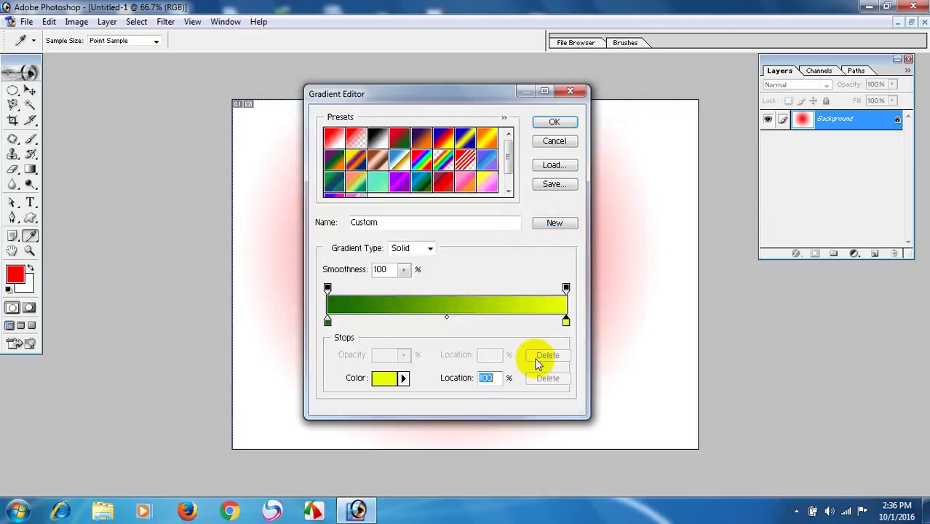
# Step: Accept the custom green-to-yellow gradient and apply it as a slightly slanted linear gradient from the top of the canvas to its bottom
pyautogui.click(553, 121)
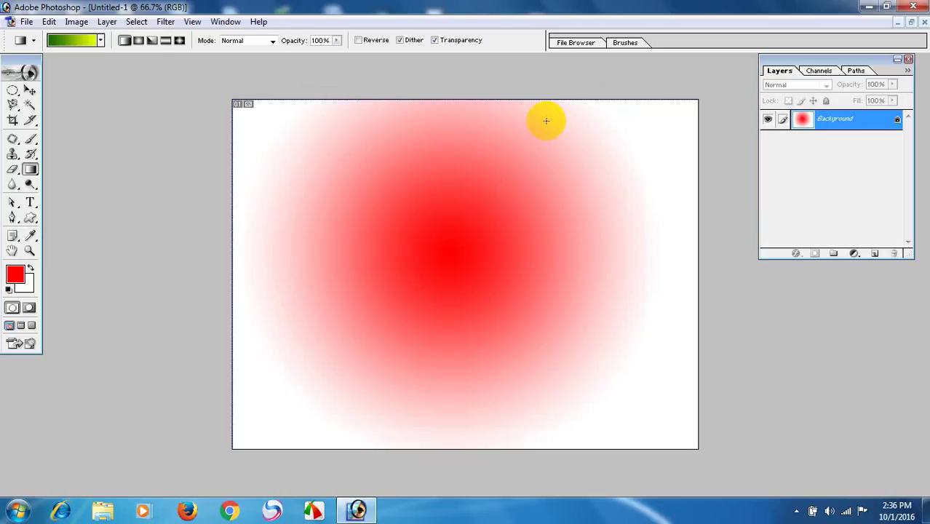
pyautogui.moveTo(451, 384); pyautogui.dragTo(399, 513)
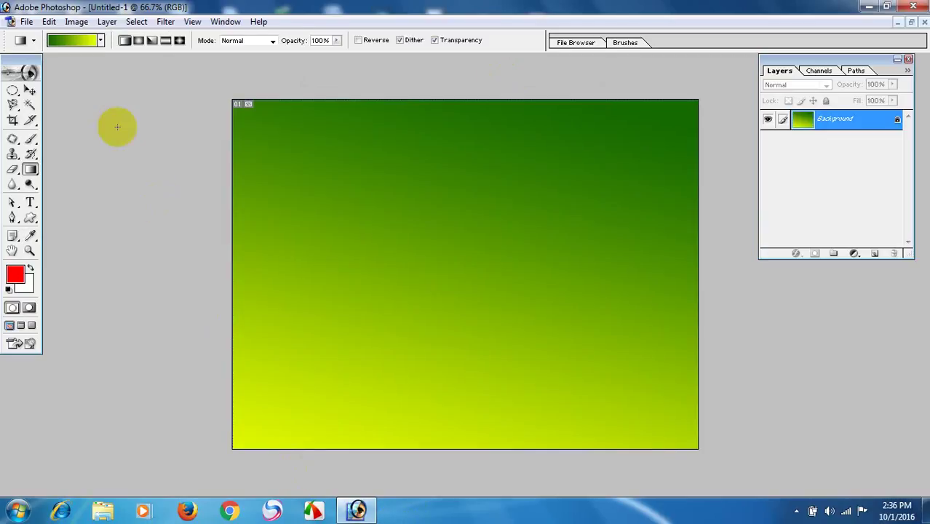
# Step: Reopen the green-to-yellow gradient in the Gradient Editor and add a white color stop at location 50%
pyautogui.click(75, 41)
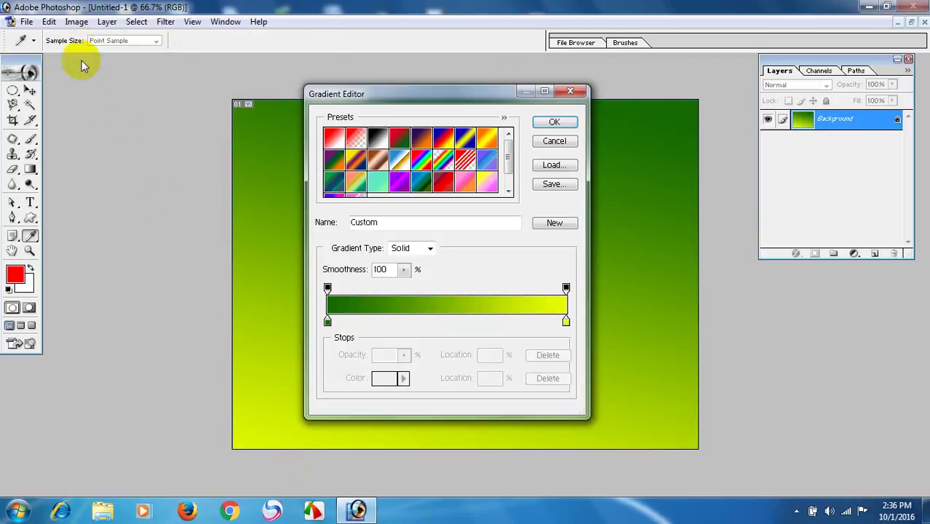
pyautogui.click(446, 321)
pyautogui.moveTo(446, 321); pyautogui.dragTo(453, 374)
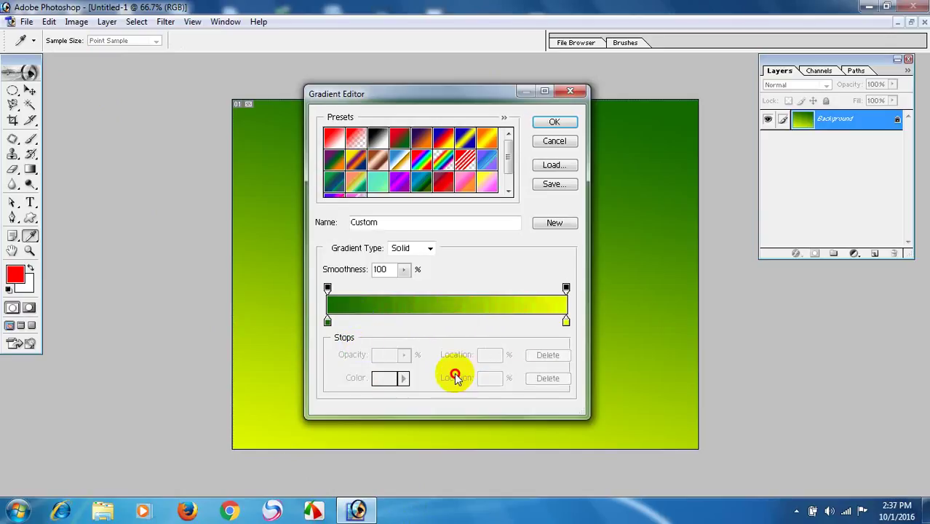
pyautogui.click(445, 321)
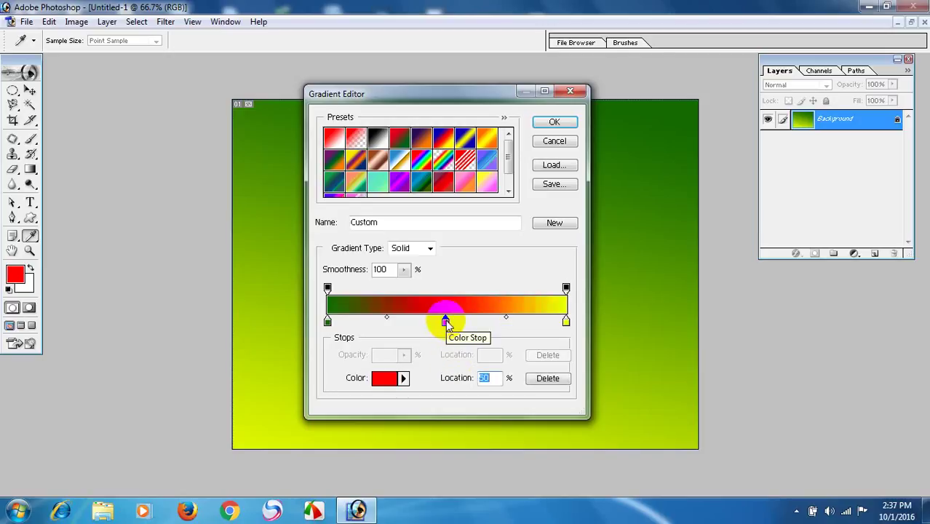
pyautogui.doubleClick(444, 320)
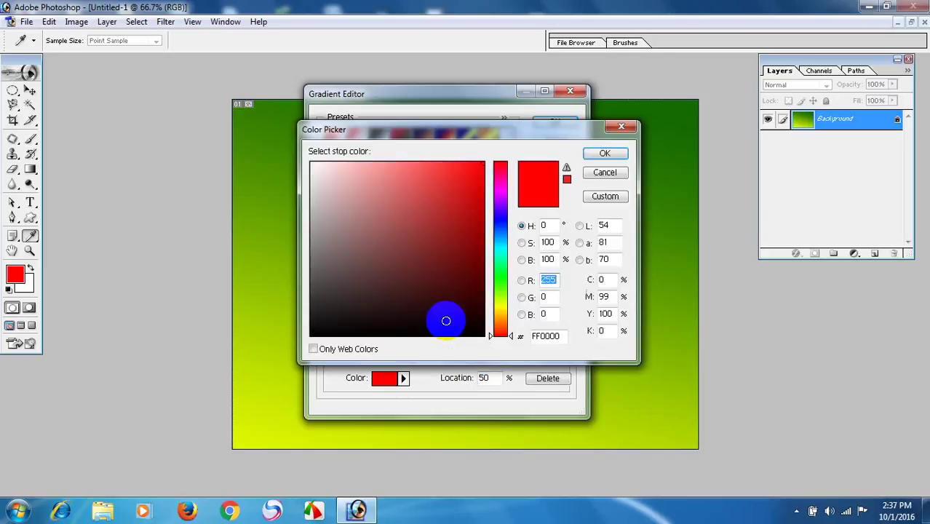
pyautogui.moveTo(442, 318); pyautogui.dragTo(311, 164)
pyautogui.click(615, 154)
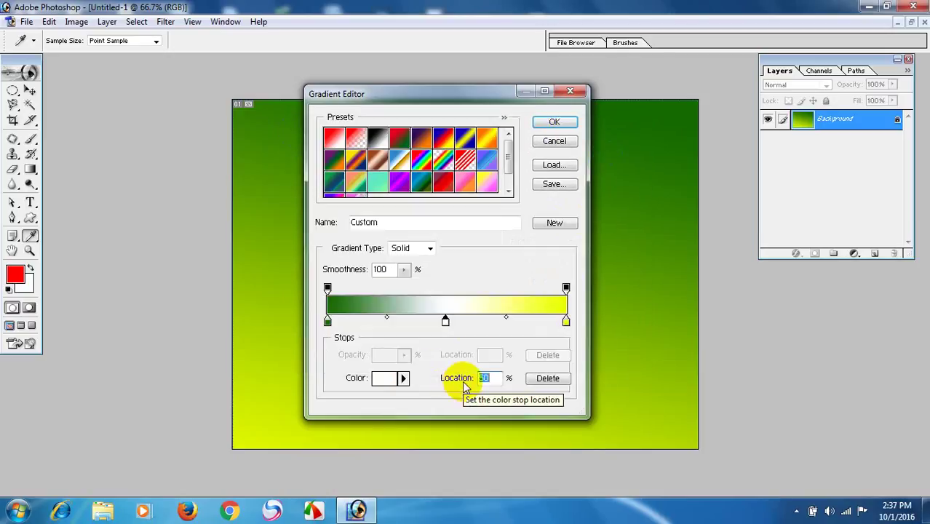
# Step: Add a color stop at location 70% of the gradient and set it to the blue 0090FF
pyautogui.click(493, 321)
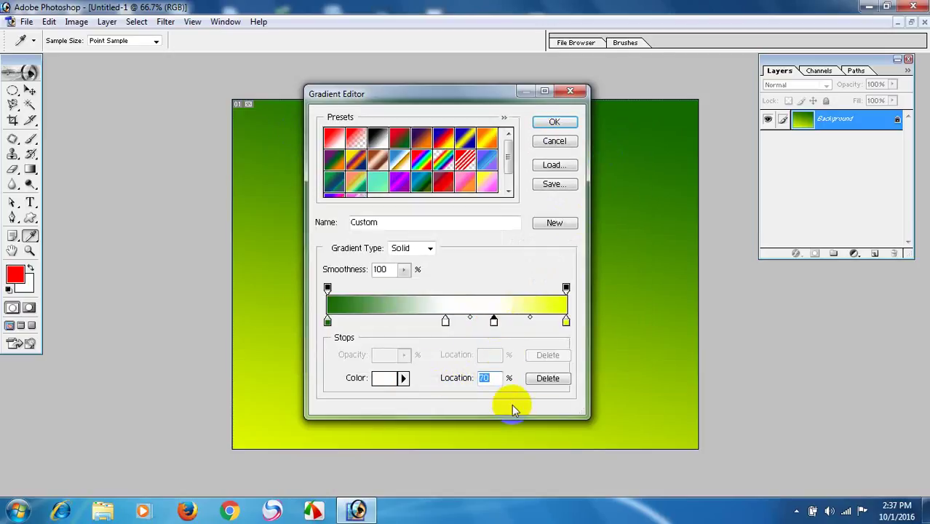
pyautogui.doubleClick(493, 320)
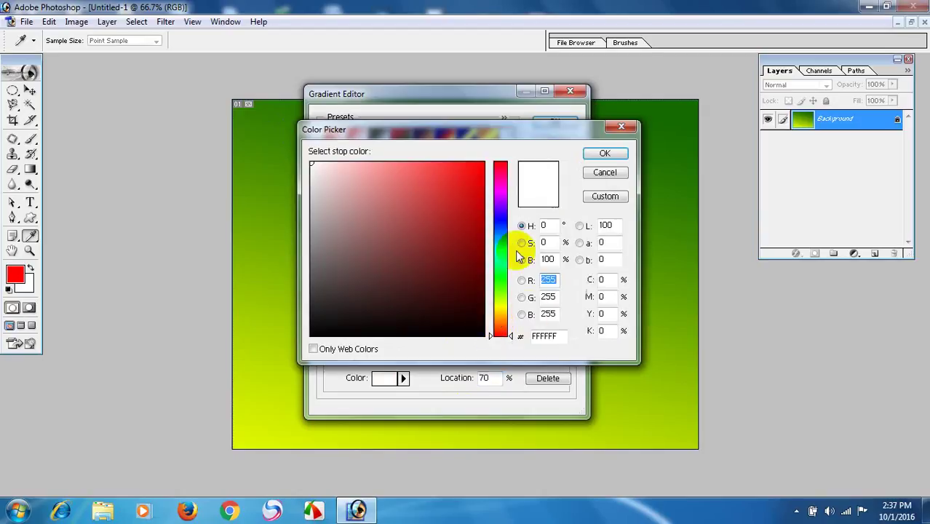
pyautogui.click(501, 236)
pyautogui.moveTo(465, 212); pyautogui.dragTo(549, 158)
pyautogui.click(605, 154)
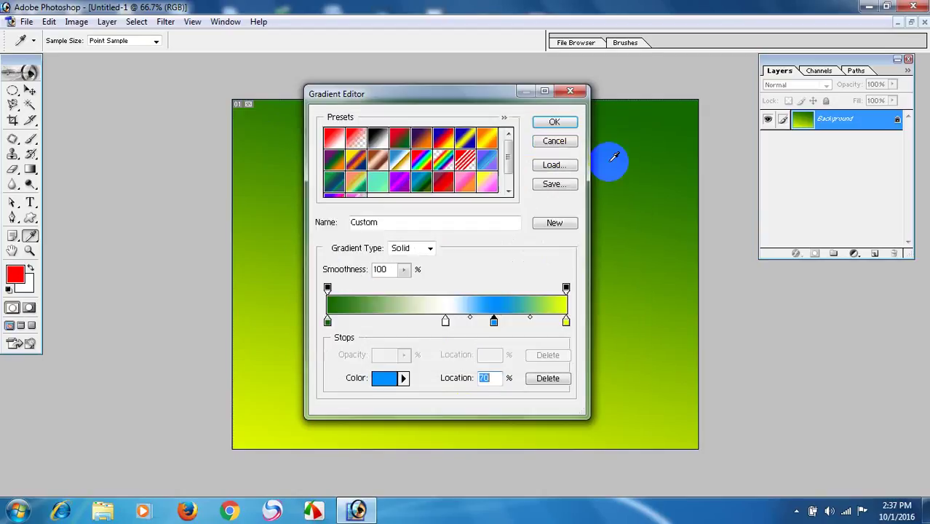
# Step: Add a color stop at location 21% of the gradient and set it to a bright magenta
pyautogui.click(377, 321)
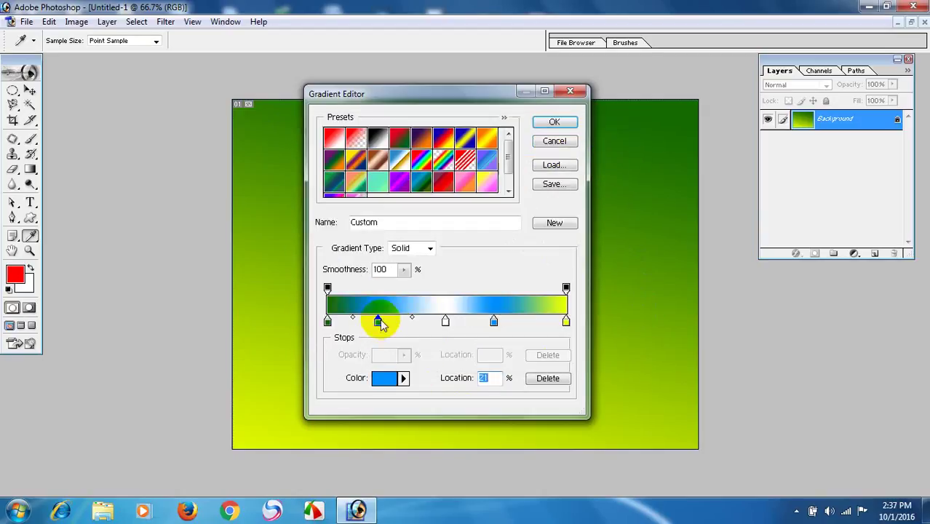
pyautogui.doubleClick(379, 321)
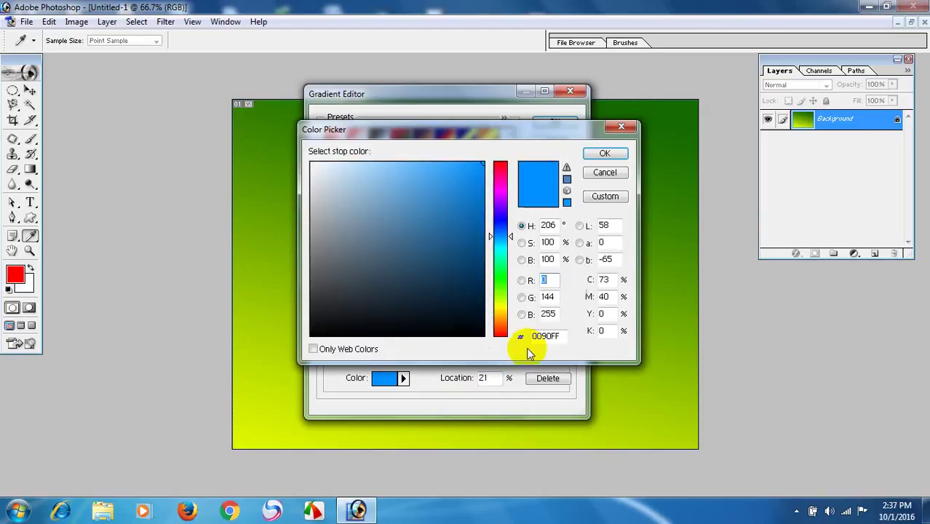
pyautogui.click(500, 183)
pyautogui.click(604, 153)
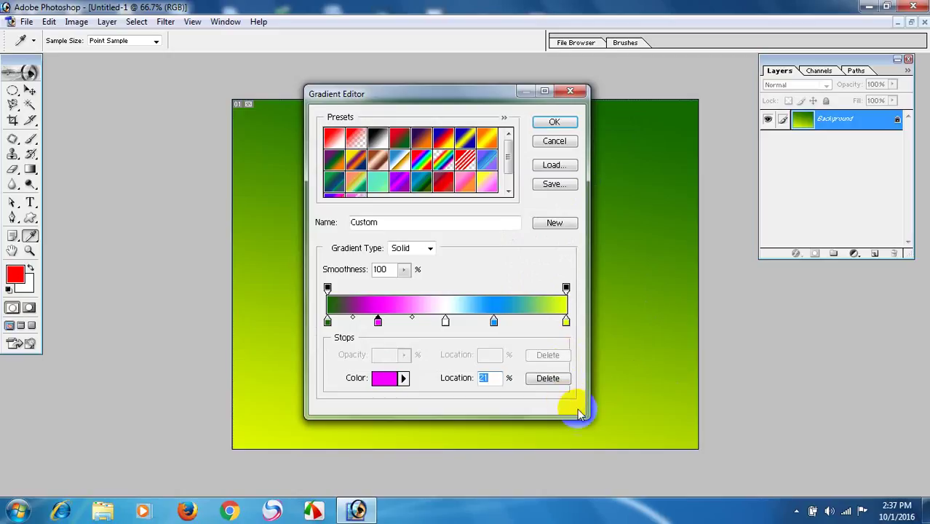
# Step: Accept the five-color gradient and apply it as a slightly slanted linear gradient from the canvas top to below its bottom edge
pyautogui.click(555, 122)
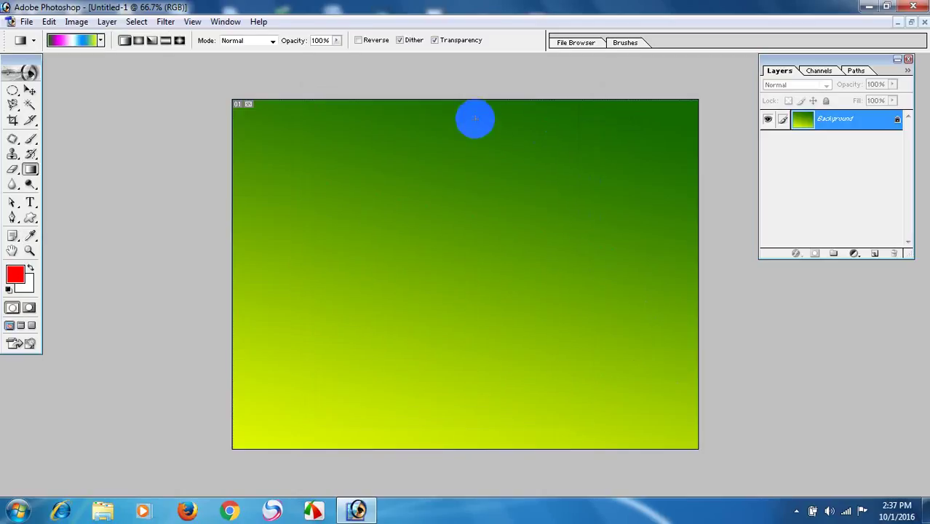
pyautogui.moveTo(473, 118); pyautogui.dragTo(416, 509)
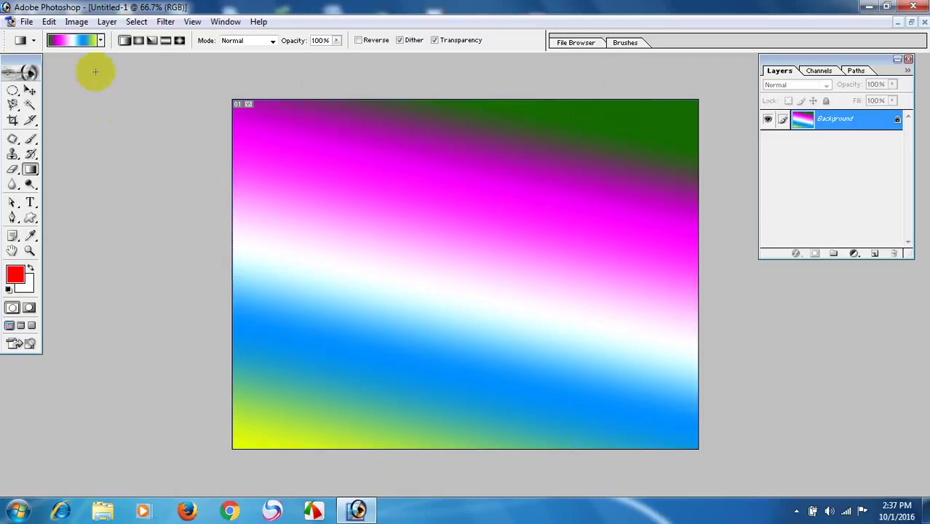
# Step: Remove the gradient's magenta and white color stops and clear the blue stop's location so that it replaces the green start
pyautogui.click(80, 41)
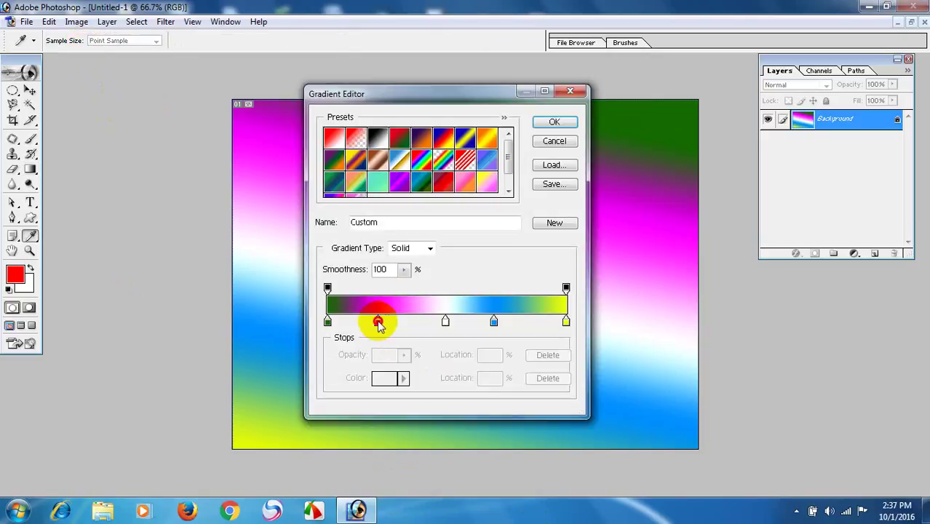
pyautogui.moveTo(377, 321); pyautogui.dragTo(376, 369)
pyautogui.moveTo(445, 322); pyautogui.dragTo(442, 388)
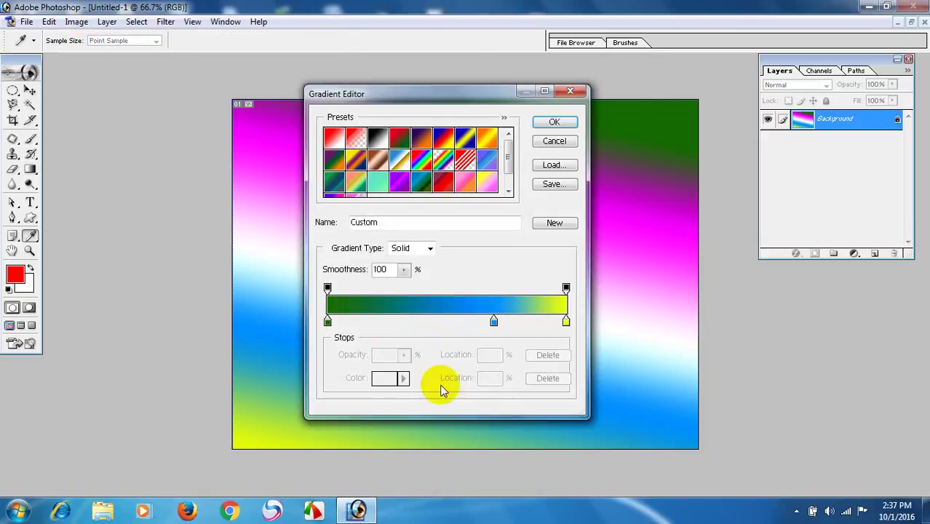
pyautogui.click(495, 322)
pyautogui.moveTo(495, 322)
pyautogui.mouseDown()
pyautogui.moveTo(501, 364)
pyautogui.moveTo(553, 323)
pyautogui.moveTo(485, 320)
pyautogui.mouseUp()
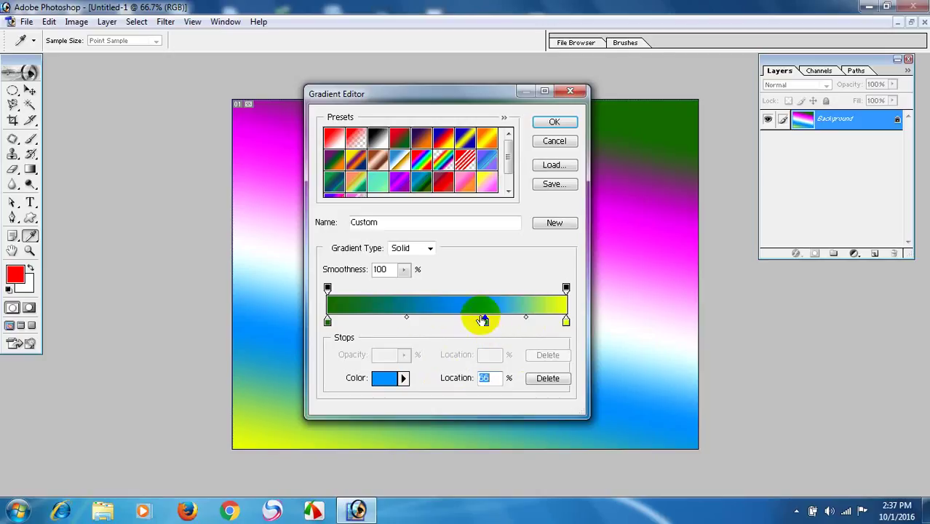
pyautogui.press('BackSpace')
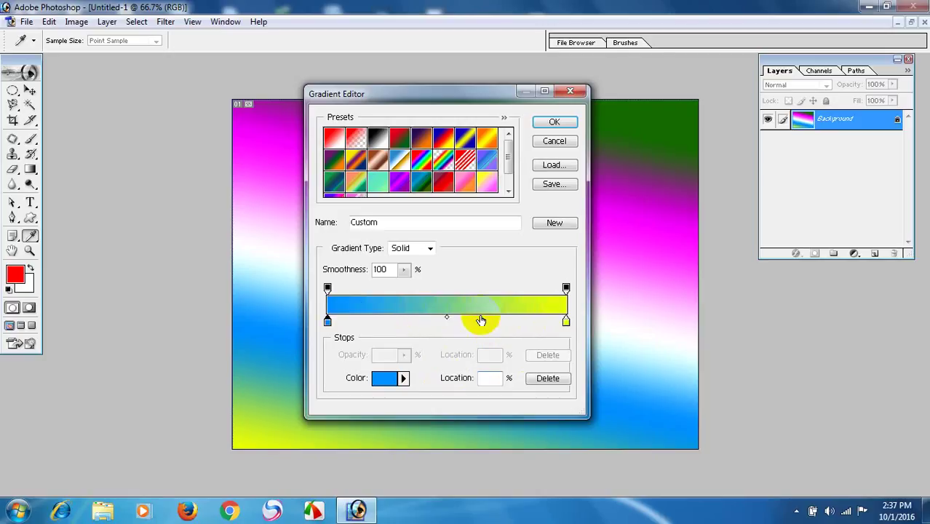
# Step: Accept the blue-to-yellow gradient and apply it as a slanted linear gradient from the top of the canvas to its bottom
pyautogui.click(547, 121)
pyautogui.moveTo(565, 87); pyautogui.dragTo(459, 442)
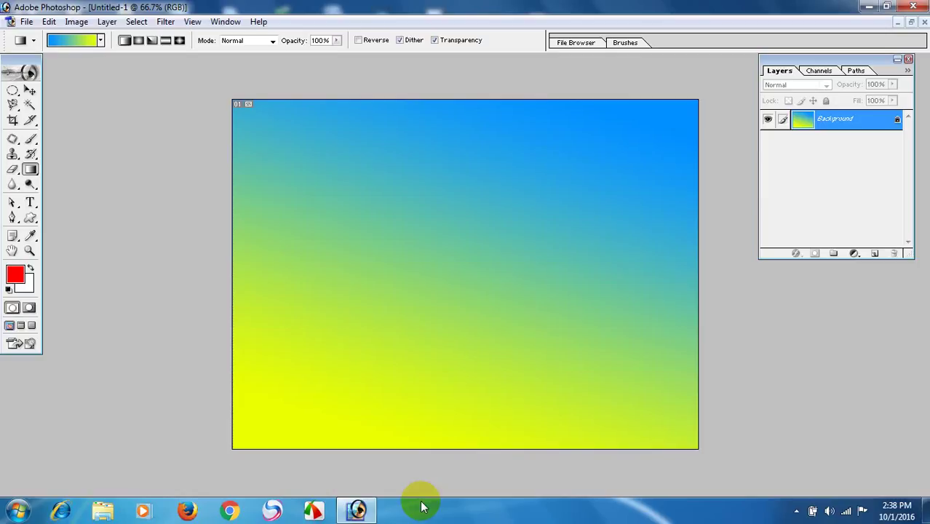
# Step: Close the gradient-filled document without saving it
pyautogui.click(922, 23)
pyautogui.click(469, 198)
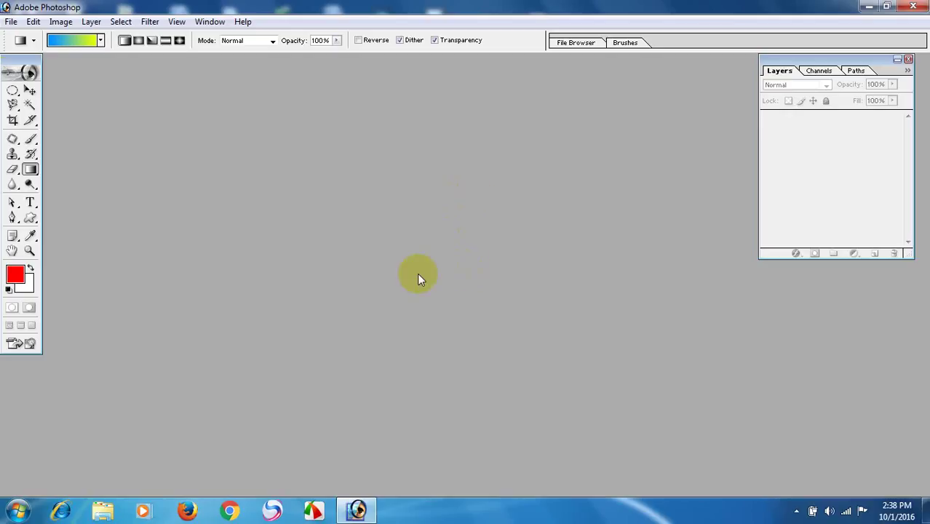
# Step: Create a new 1024 x 768 pixel RGB Color document at 72 pixels/inch with white contents and maximize its window
pyautogui.click(11, 21)
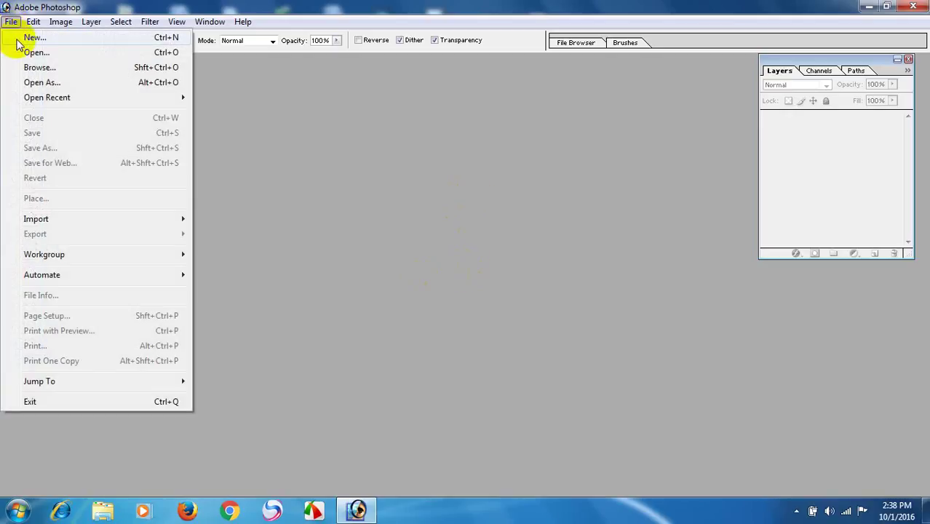
pyautogui.click(18, 41)
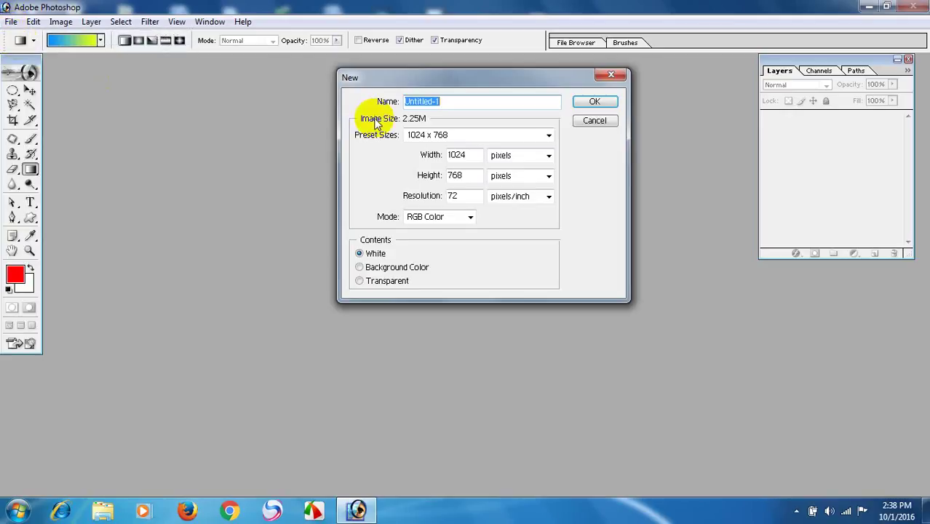
pyautogui.moveTo(409, 70); pyautogui.dragTo(402, 101)
pyautogui.click(435, 125)
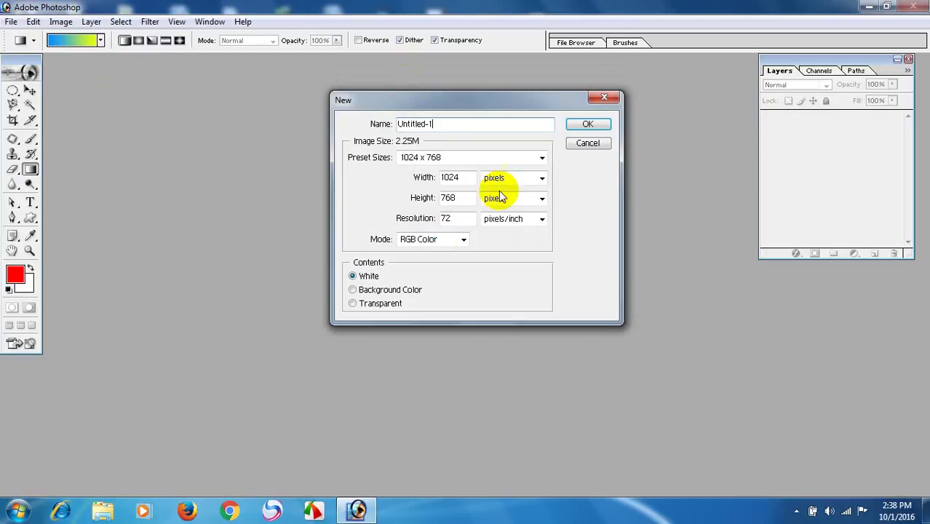
pyautogui.moveTo(508, 106); pyautogui.dragTo(509, 115)
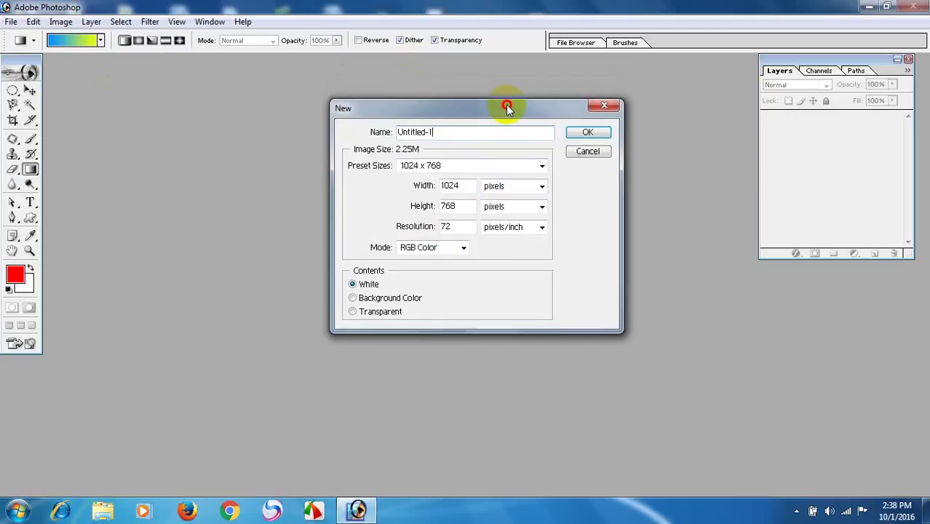
pyautogui.click(483, 167)
pyautogui.click(441, 312)
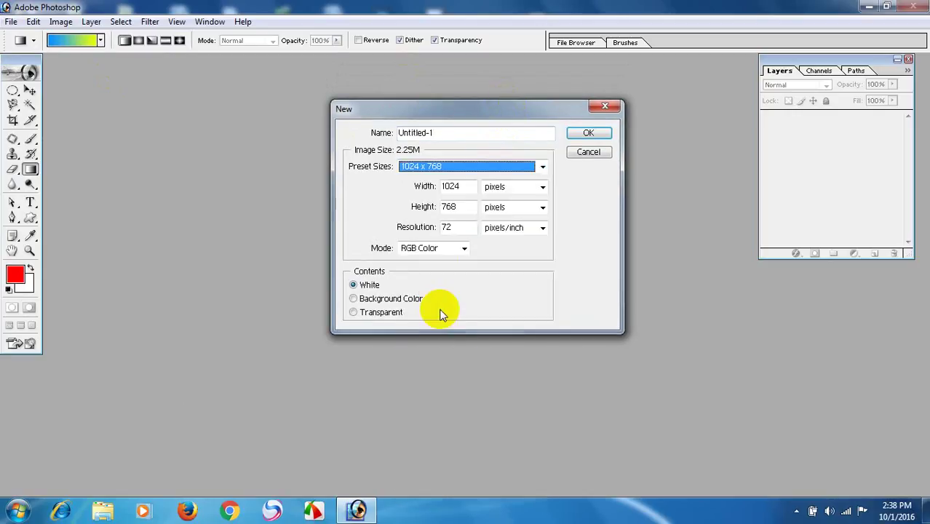
pyautogui.click(588, 133)
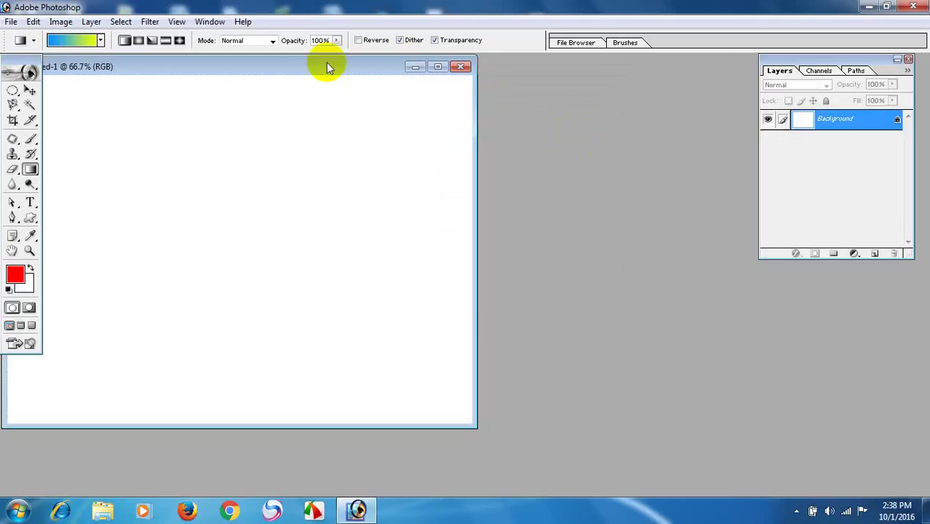
pyautogui.moveTo(326, 66); pyautogui.dragTo(451, 75)
pyautogui.click(542, 77)
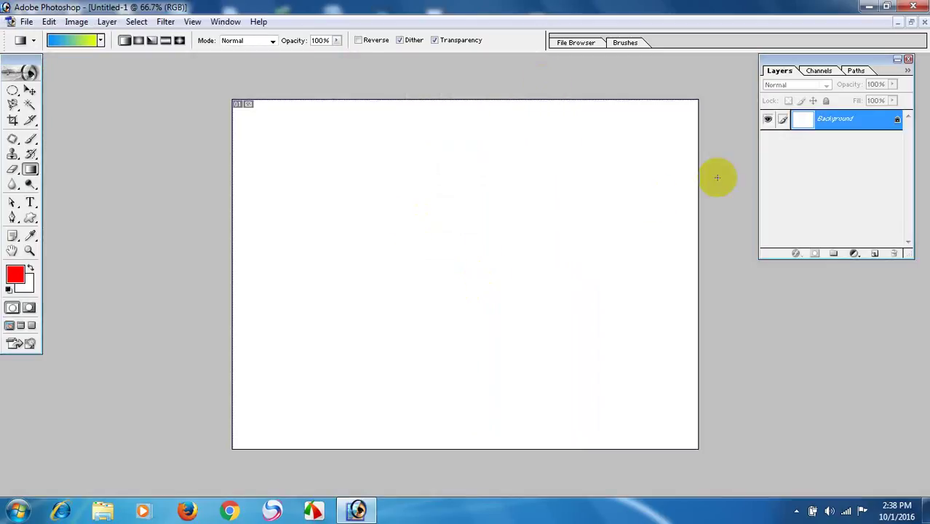
# Step: Open the Gradient Tool's blue-to-yellow gradient for editing and set its end color stop at location 100% to the near-black blue 0A0F26
pyautogui.click(33, 172)
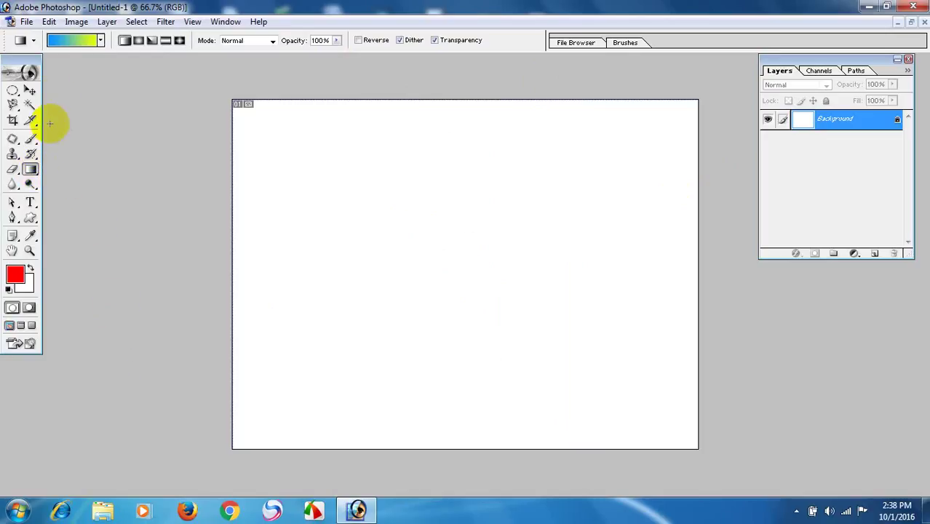
pyautogui.click(68, 40)
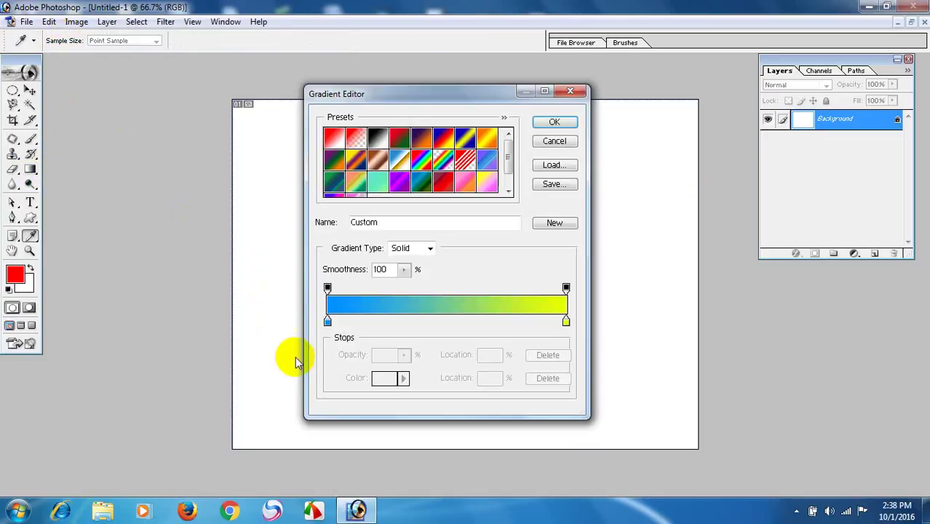
pyautogui.doubleClick(565, 321)
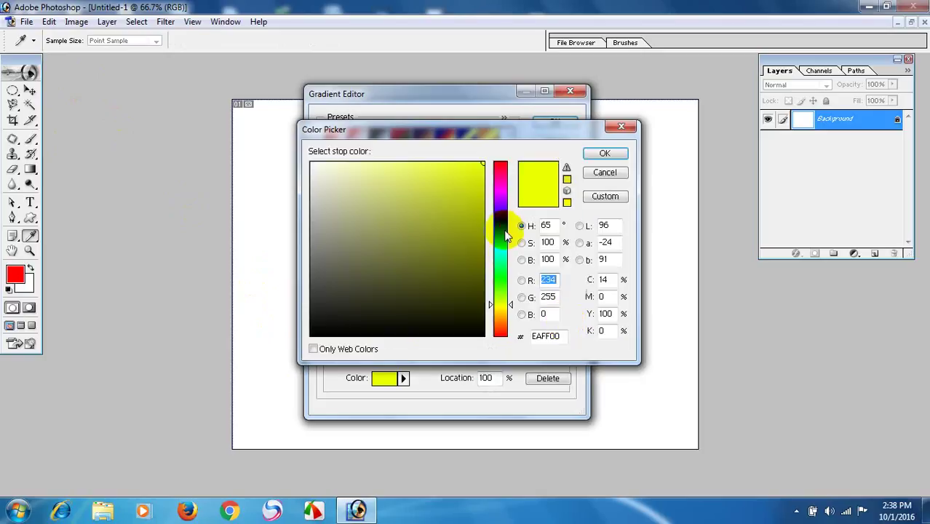
pyautogui.moveTo(501, 220); pyautogui.dragTo(501, 225)
pyautogui.click(449, 275)
pyautogui.moveTo(449, 275)
pyautogui.mouseDown()
pyautogui.moveTo(442, 293)
pyautogui.moveTo(416, 230)
pyautogui.moveTo(458, 308)
pyautogui.moveTo(465, 297)
pyautogui.moveTo(453, 310)
pyautogui.moveTo(426, 299)
pyautogui.moveTo(421, 314)
pyautogui.moveTo(440, 310)
pyautogui.mouseUp()
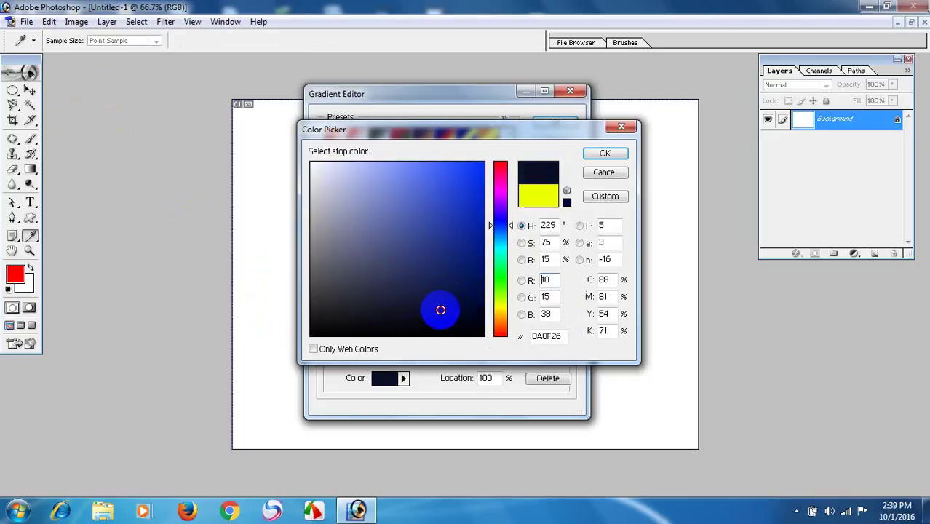
pyautogui.click(595, 153)
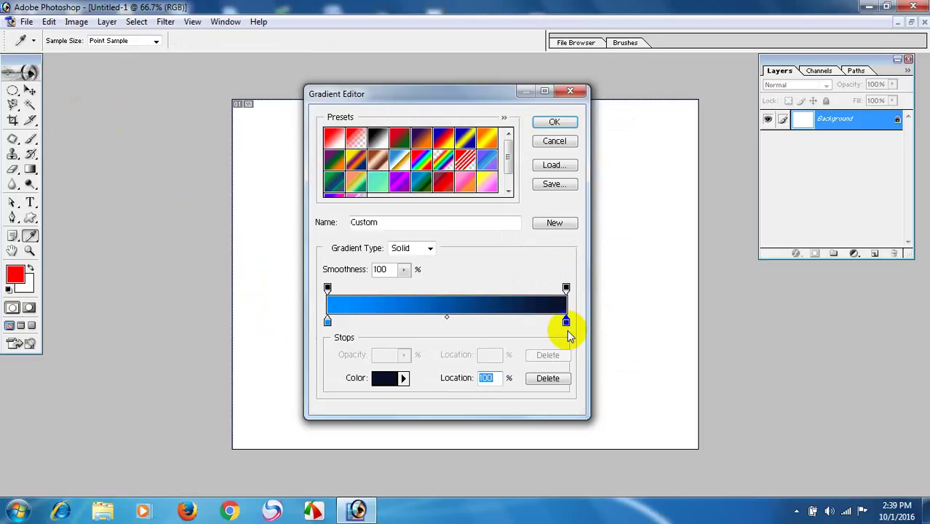
# Step: Set the gradient's start color stop at location 0% to the dark blue 002068 and accept the custom gradient
pyautogui.click(327, 321)
pyautogui.doubleClick(328, 321)
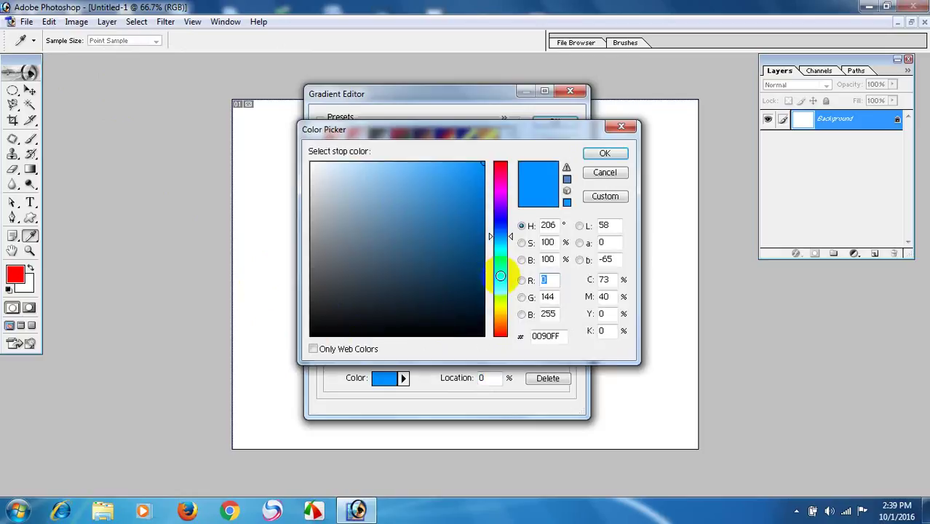
pyautogui.moveTo(376, 283)
pyautogui.mouseDown()
pyautogui.moveTo(395, 260)
pyautogui.moveTo(416, 291)
pyautogui.mouseUp()
pyautogui.moveTo(511, 235)
pyautogui.mouseDown()
pyautogui.moveTo(507, 218)
pyautogui.moveTo(514, 225)
pyautogui.mouseUp()
pyautogui.moveTo(423, 275)
pyautogui.mouseDown()
pyautogui.moveTo(419, 255)
pyautogui.moveTo(488, 264)
pyautogui.mouseUp()
pyautogui.click(512, 230)
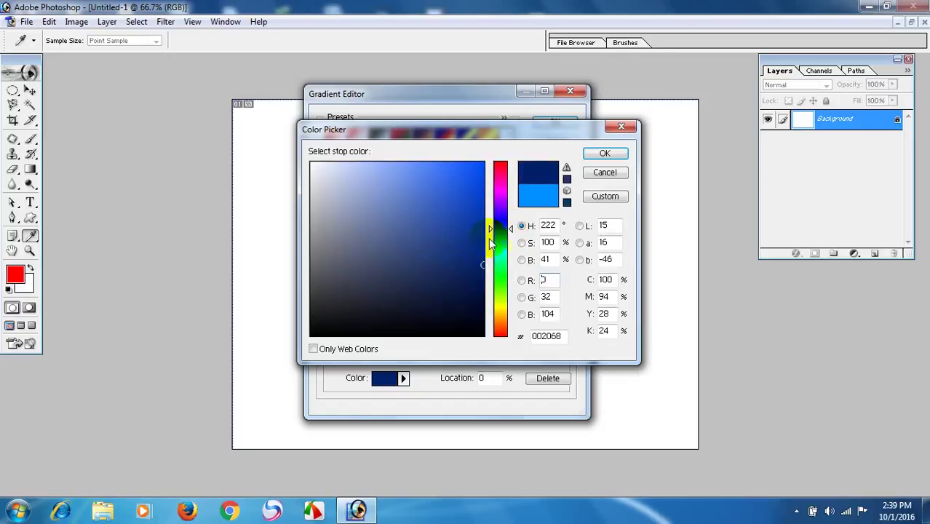
pyautogui.click(604, 154)
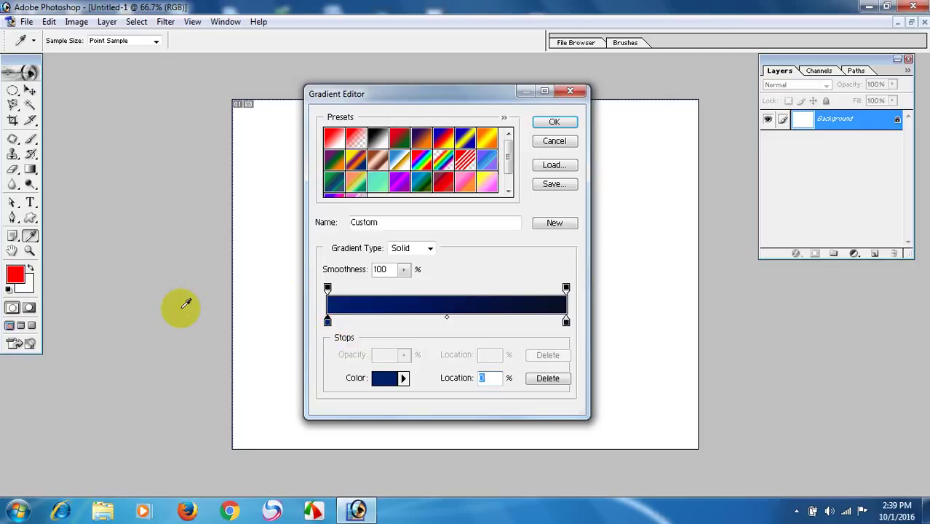
pyautogui.click(549, 123)
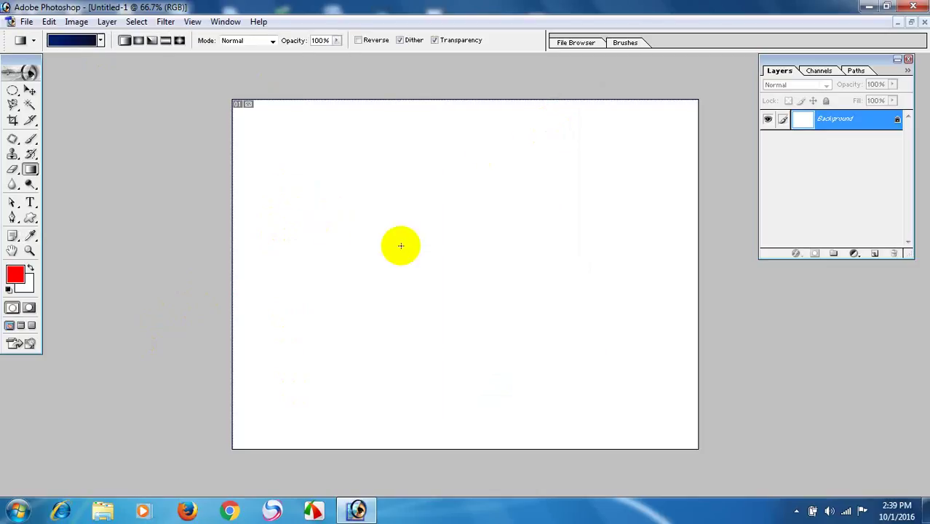
# Step: Try the dark blue linear gradient on the canvas, once running from top to bottom and once from left to right
pyautogui.moveTo(403, 245); pyautogui.dragTo(442, 462)
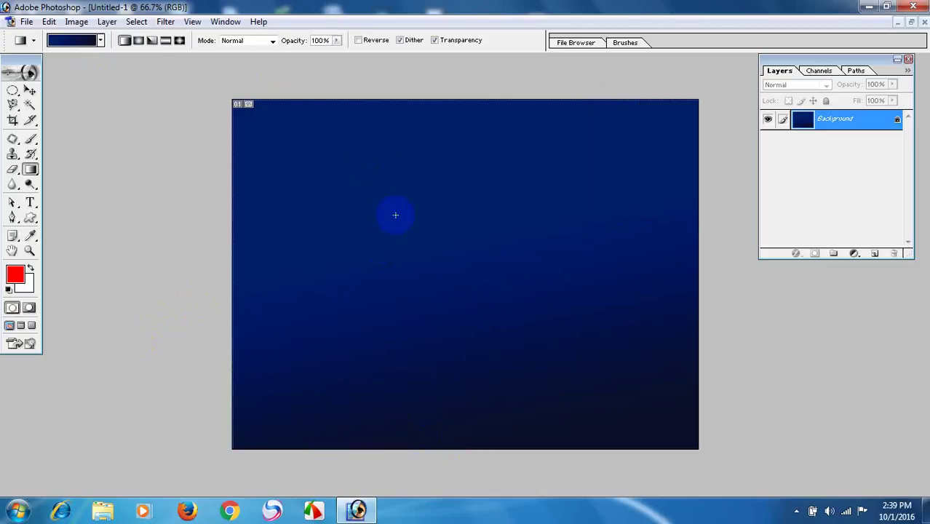
pyautogui.click(491, 423)
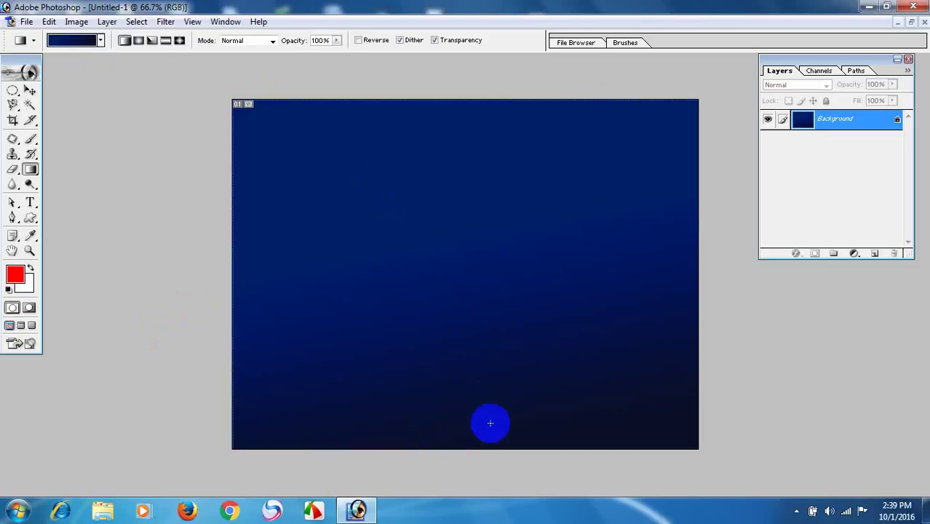
pyautogui.moveTo(266, 254); pyautogui.dragTo(683, 256)
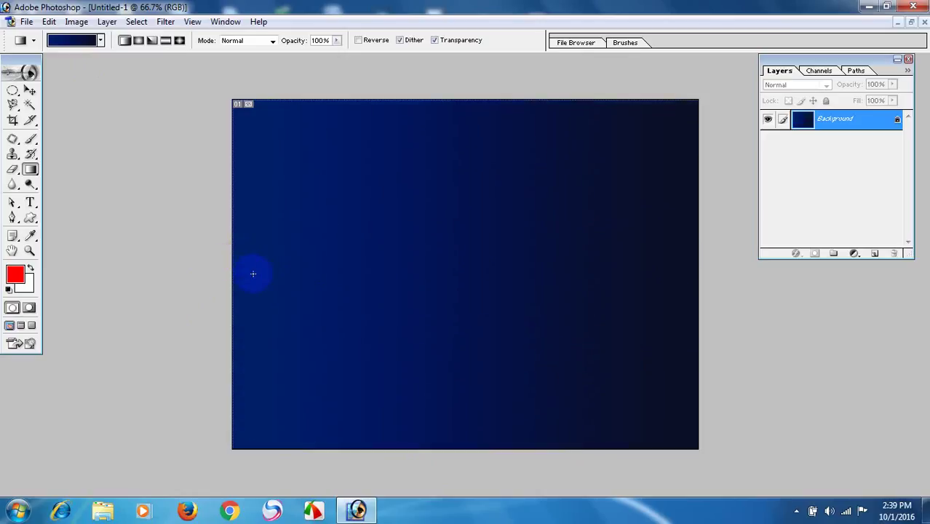
# Step: Fill the canvas with a radial version of the dark blue gradient, its glow centered in the upper right part and fading out downward
pyautogui.click(140, 42)
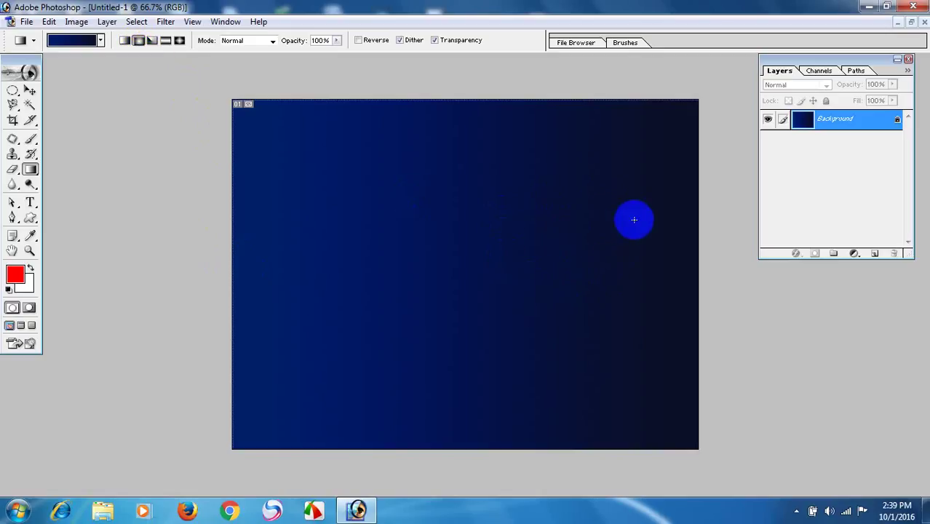
pyautogui.moveTo(533, 227); pyautogui.dragTo(479, 457)
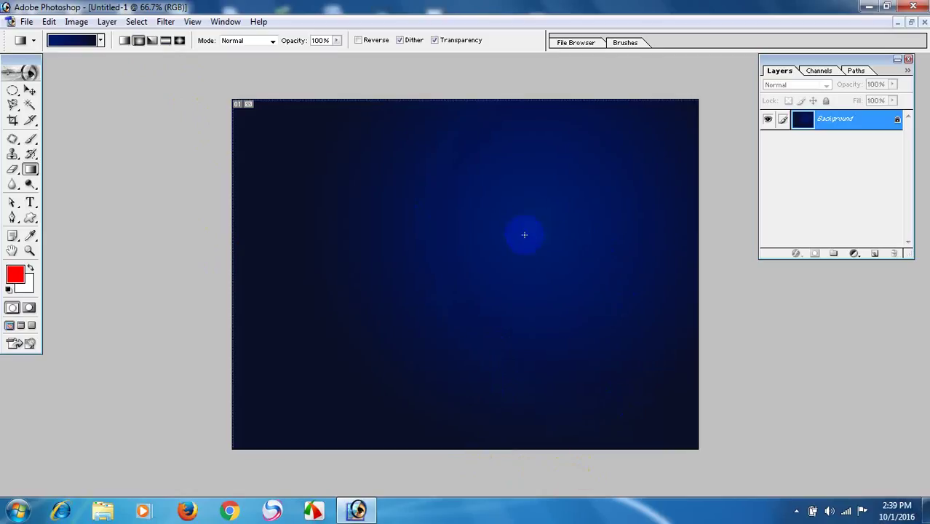
pyautogui.moveTo(521, 225); pyautogui.dragTo(495, 437)
# Step: Select a small circle inside the glow with the Elliptical Marquee Tool and subtract a larger overlapping circle to form a crescent
pyautogui.click(13, 89)
pyautogui.moveTo(13, 89); pyautogui.dragTo(80, 104)
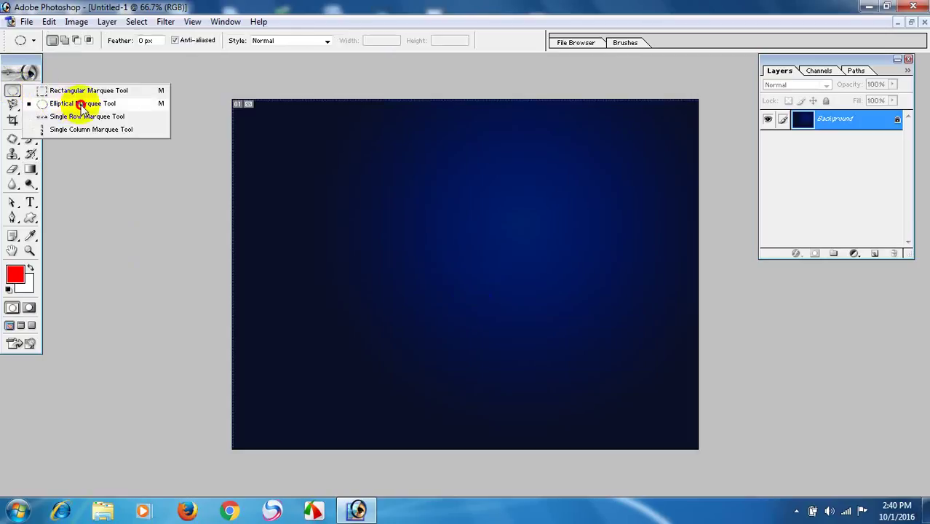
pyautogui.moveTo(81, 104); pyautogui.dragTo(77, 104)
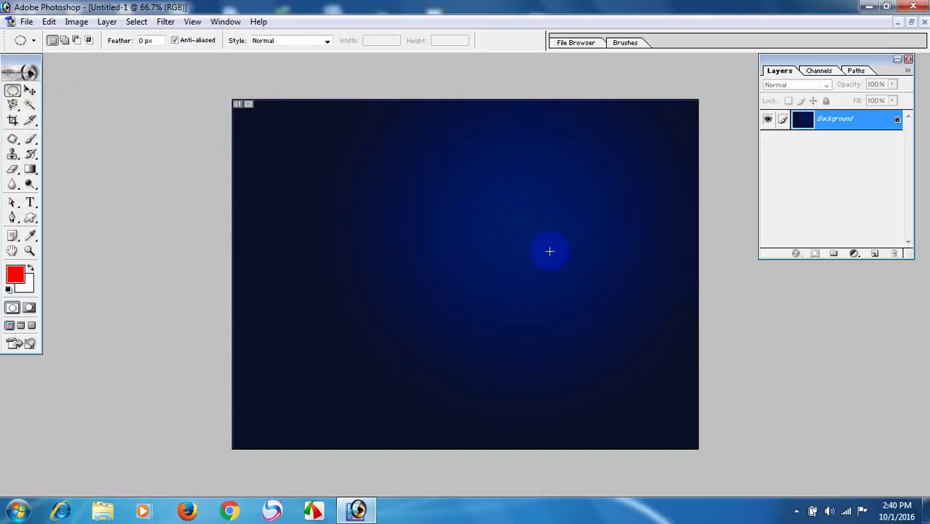
pyautogui.moveTo(508, 191); pyautogui.dragTo(546, 227)
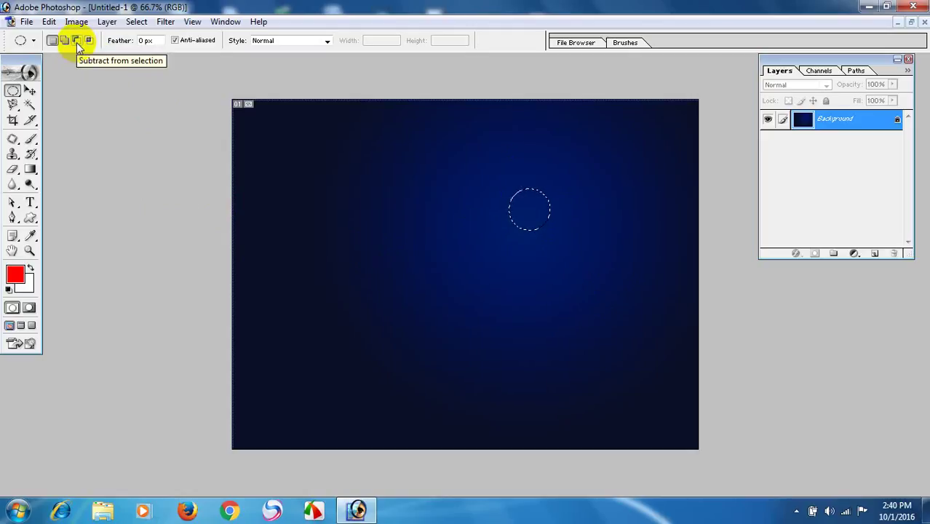
pyautogui.click(77, 41)
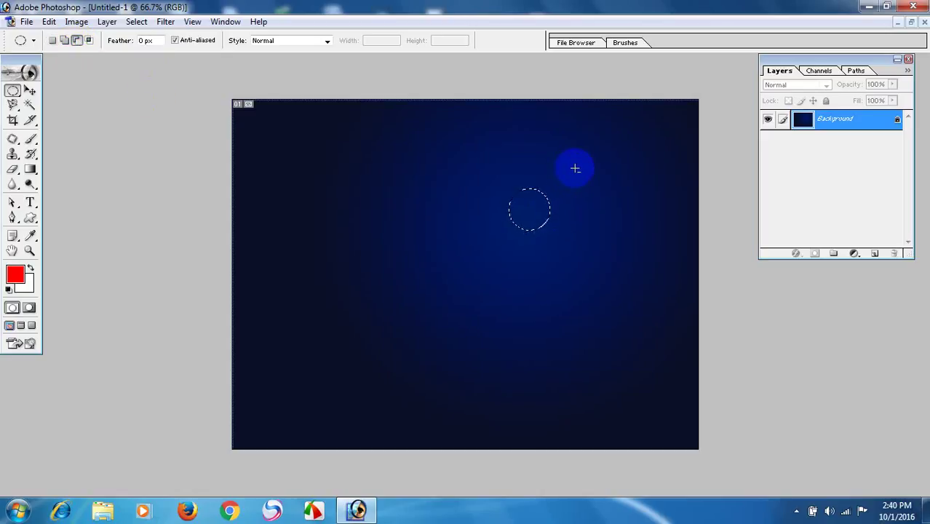
pyautogui.moveTo(576, 169); pyautogui.dragTo(564, 190)
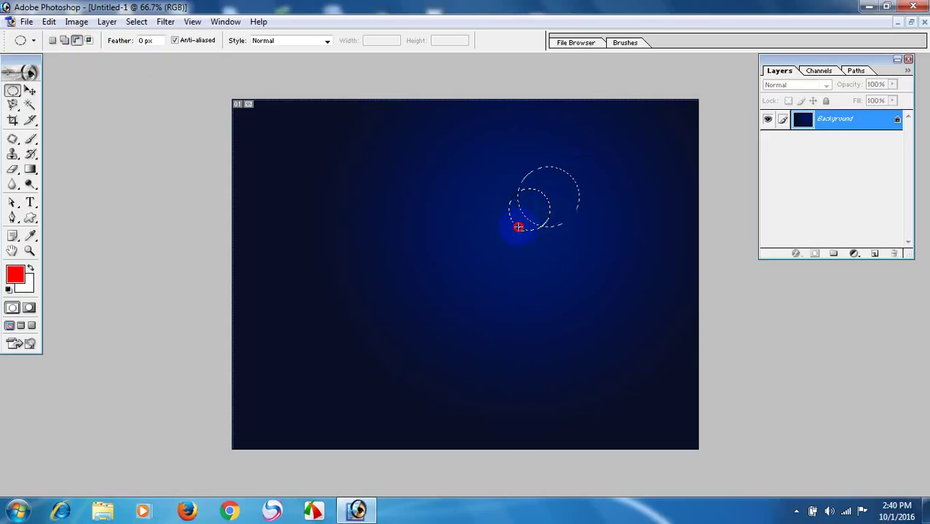
pyautogui.moveTo(519, 227); pyautogui.dragTo(519, 227)
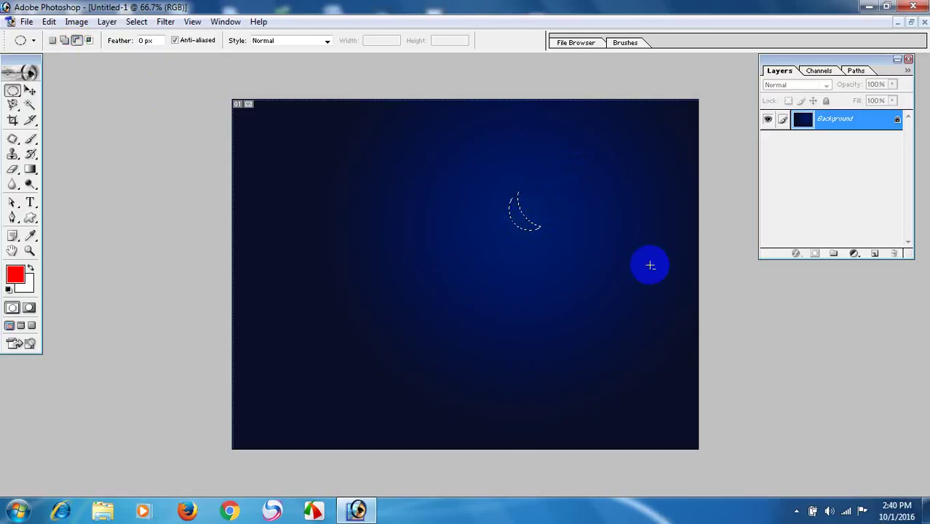
# Step: Clear the crescent selection, and try a wider elliptical selection in the glow before deselecting it
pyautogui.hotkey('ctrl', 'z')
pyautogui.click(697, 307)
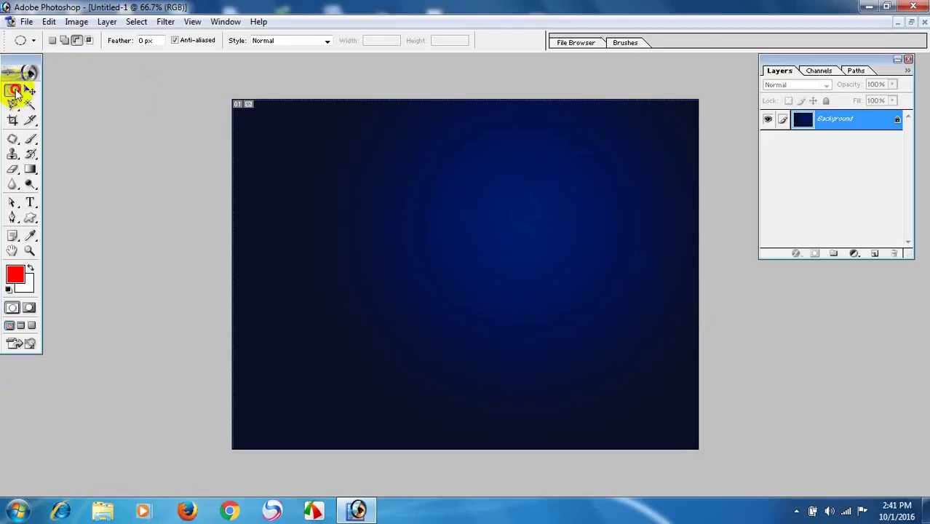
pyautogui.moveTo(505, 207); pyautogui.dragTo(568, 261)
pyautogui.press('z')
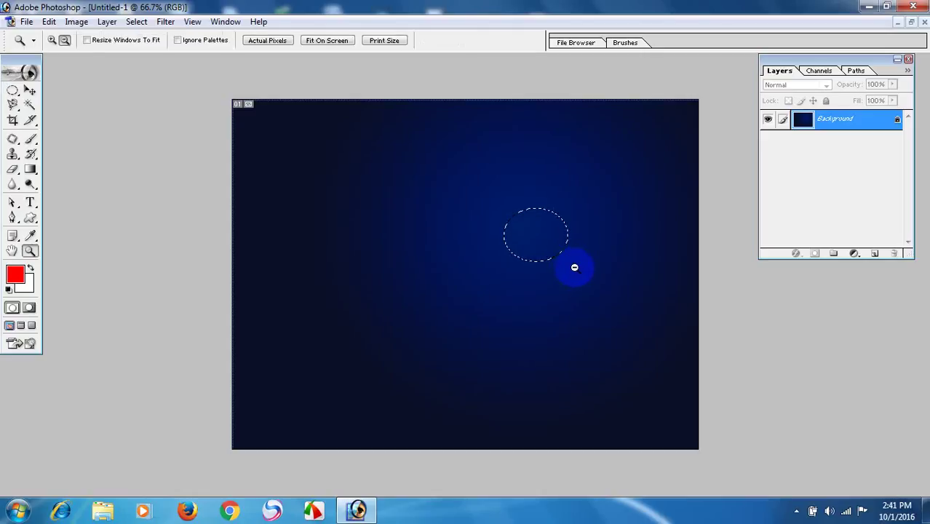
pyautogui.hotkey('ctrl', 'd')
# Step: Make a new circular selection in the glow and subtract an overlapping circle from its upper right side to form a crescent
pyautogui.click(12, 91)
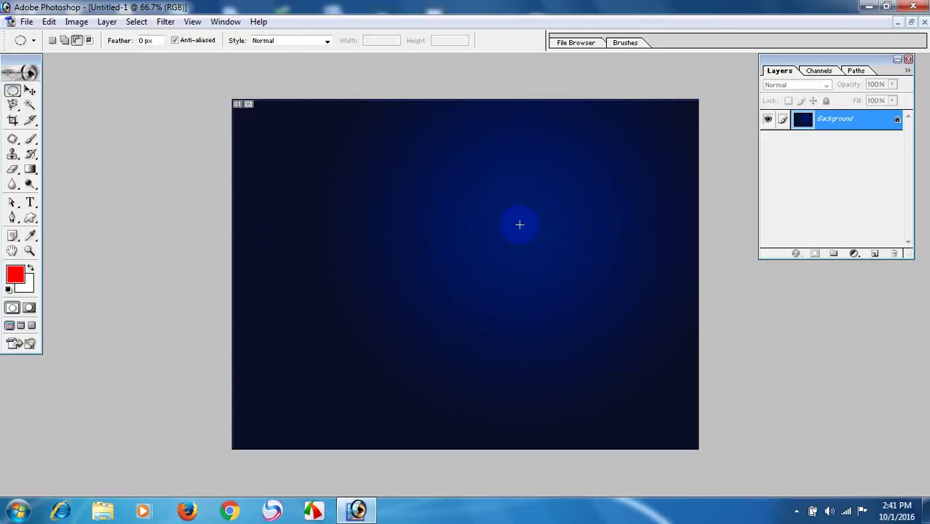
pyautogui.moveTo(533, 199); pyautogui.dragTo(572, 238)
pyautogui.moveTo(586, 198); pyautogui.dragTo(564, 221)
pyautogui.moveTo(544, 231); pyautogui.dragTo(541, 233)
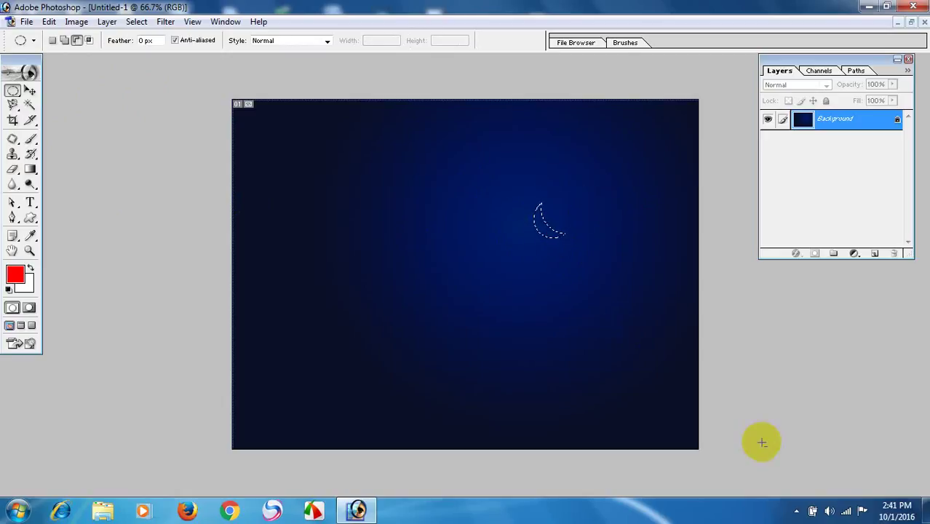
# Step: Set the foreground color to white FFFFFF, fill the crescent selection with it and deselect
pyautogui.click(15, 275)
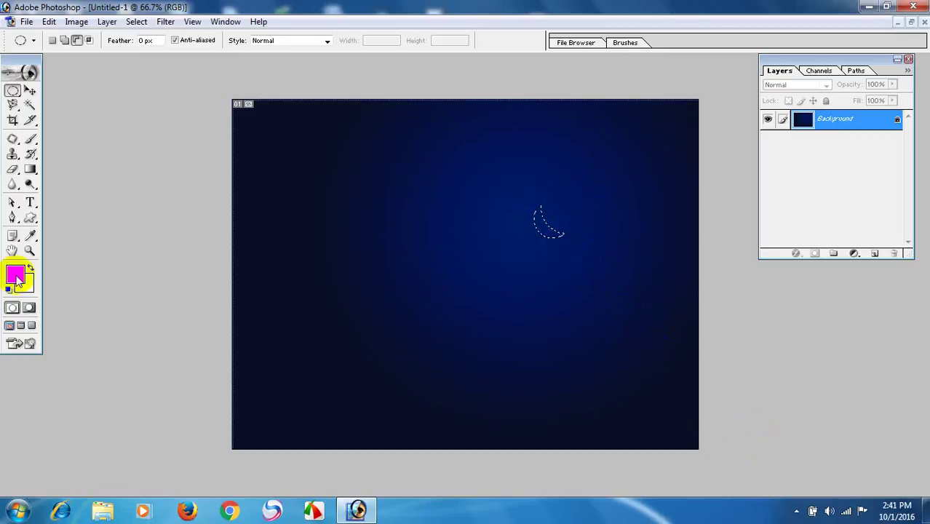
pyautogui.moveTo(394, 243); pyautogui.dragTo(230, 102)
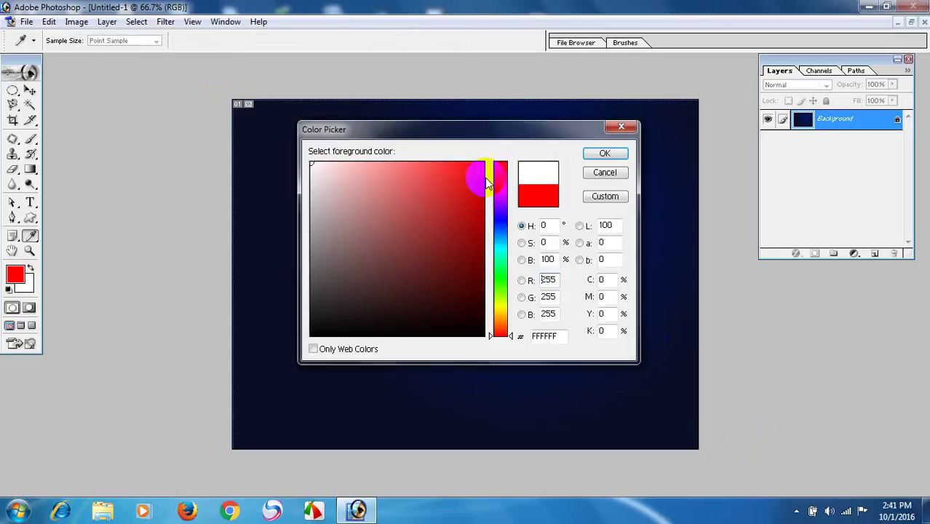
pyautogui.click(602, 153)
pyautogui.hotkey('alt', 'BackSpace')
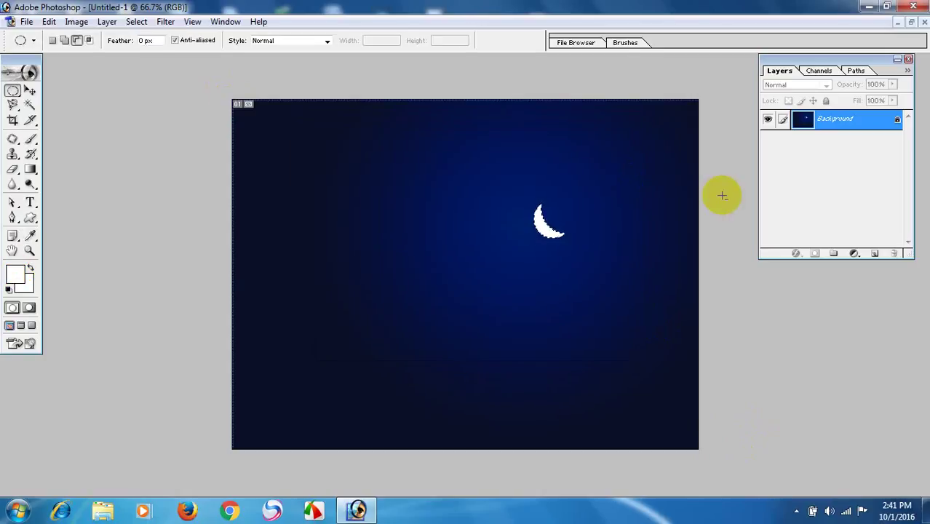
pyautogui.click(722, 195)
pyautogui.click(685, 169)
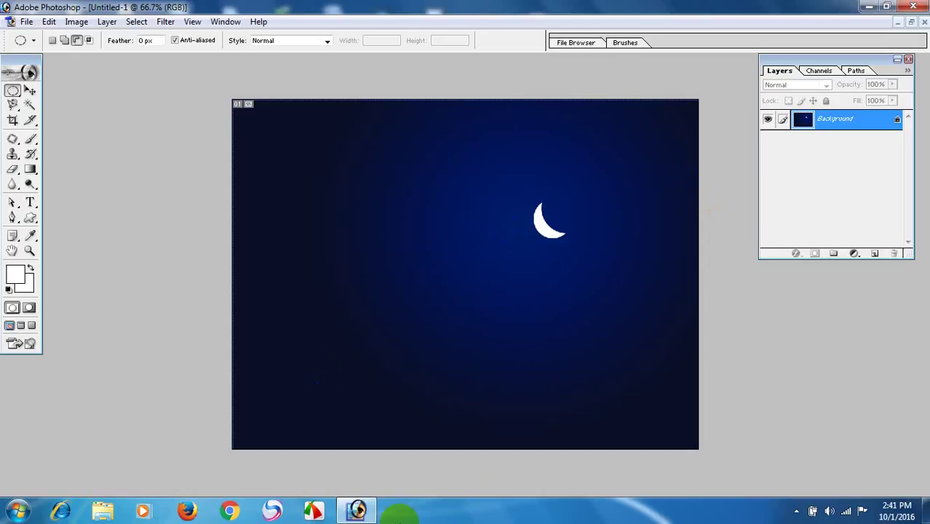
# Step: Step back to undo the white moon and its selection, and choose the Elliptical Marquee Tool again
pyautogui.moveTo(258, 316); pyautogui.dragTo(237, 291)
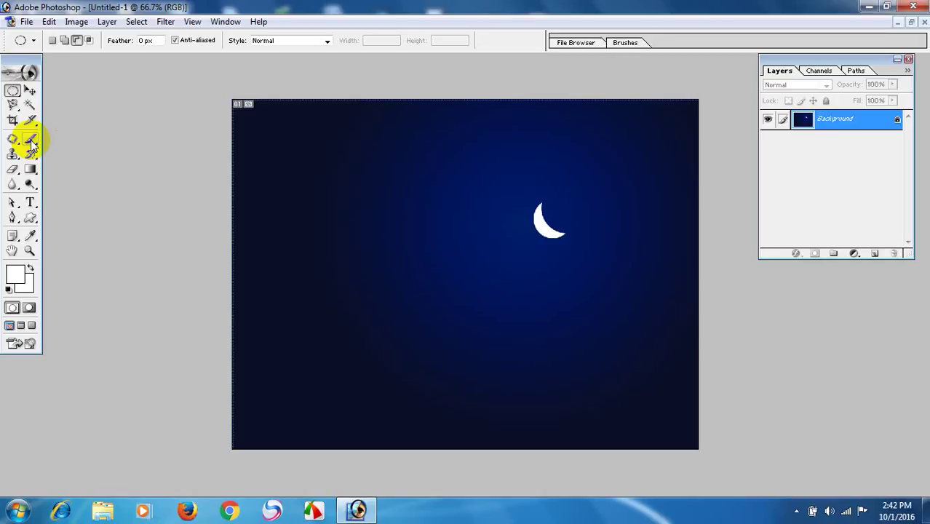
pyautogui.hotkey('ctrl', 'alt', 'z')
pyautogui.hotkey('ctrl', 'alt', 'z')
pyautogui.hotkey('ctrl', 'alt', 'z')
pyautogui.click(12, 89)
pyautogui.click(53, 107)
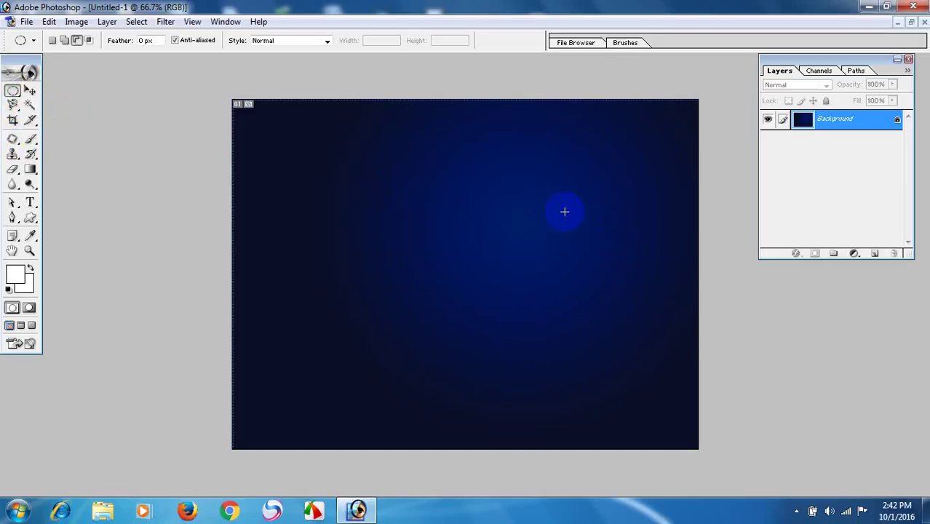
# Step: Redraw the circular selection in the glow and use Subtract from selection with a larger offset circle to cut it to a crescent
pyautogui.moveTo(562, 194); pyautogui.dragTo(524, 231)
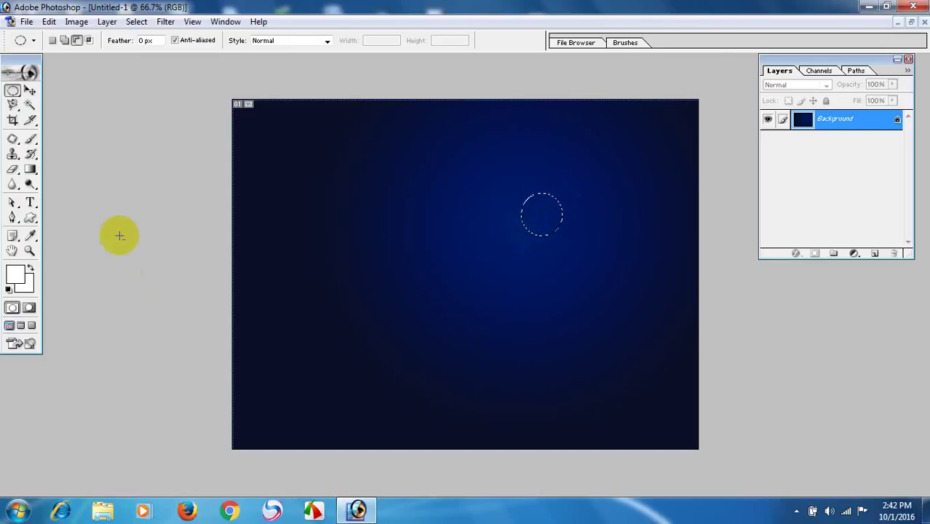
pyautogui.click(77, 42)
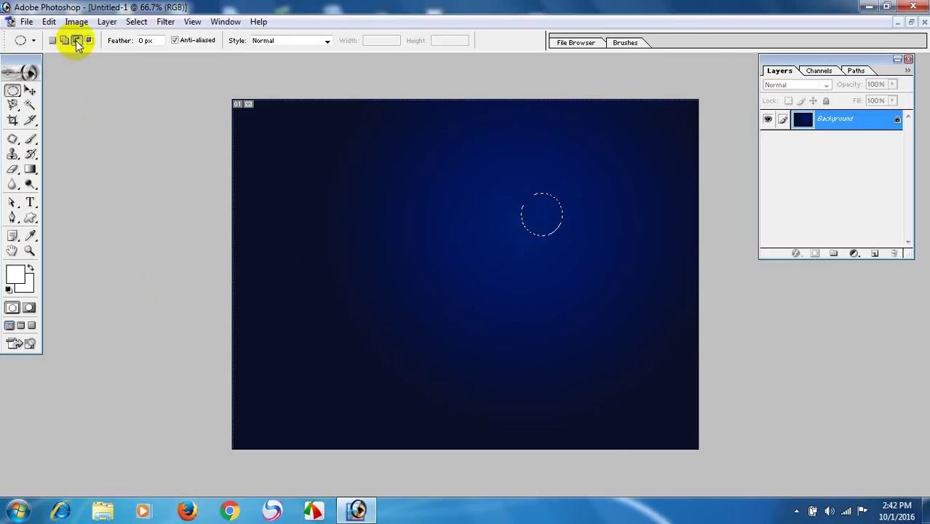
pyautogui.click(30, 91)
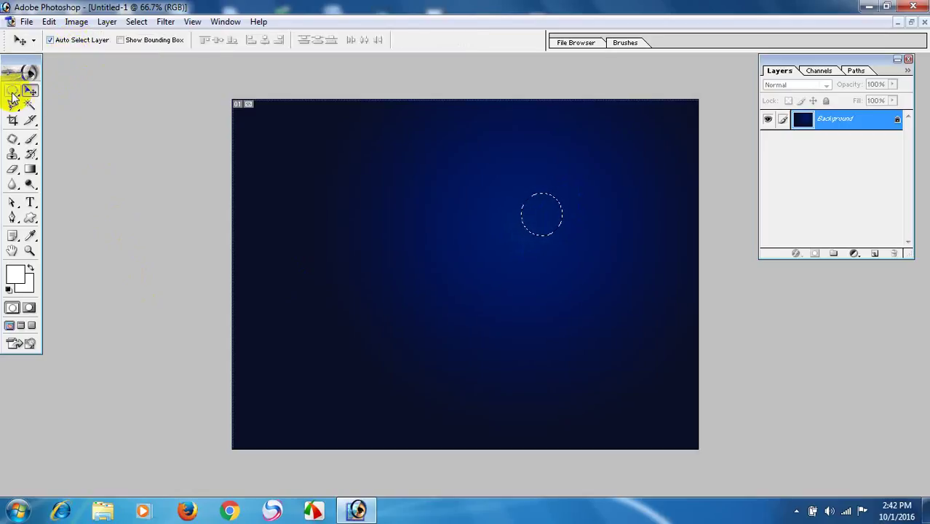
pyautogui.click(13, 91)
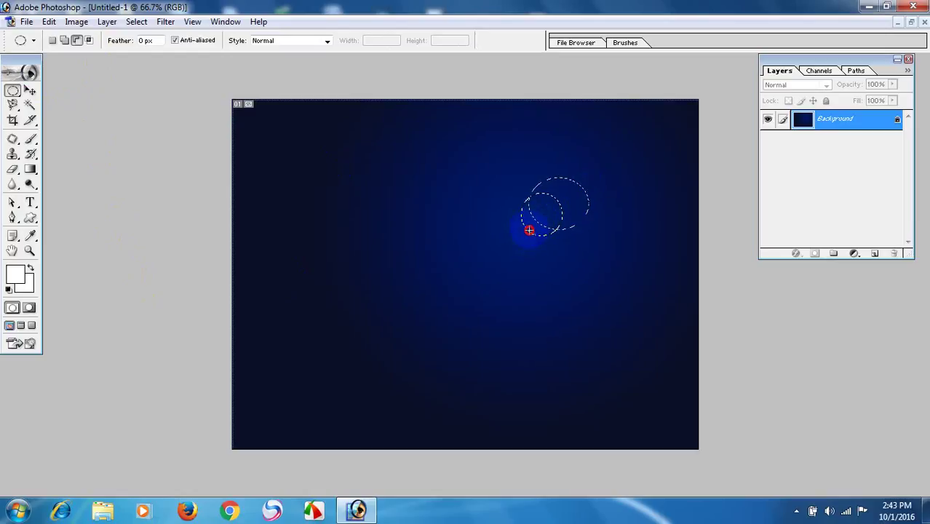
pyautogui.moveTo(529, 232); pyautogui.dragTo(529, 231)
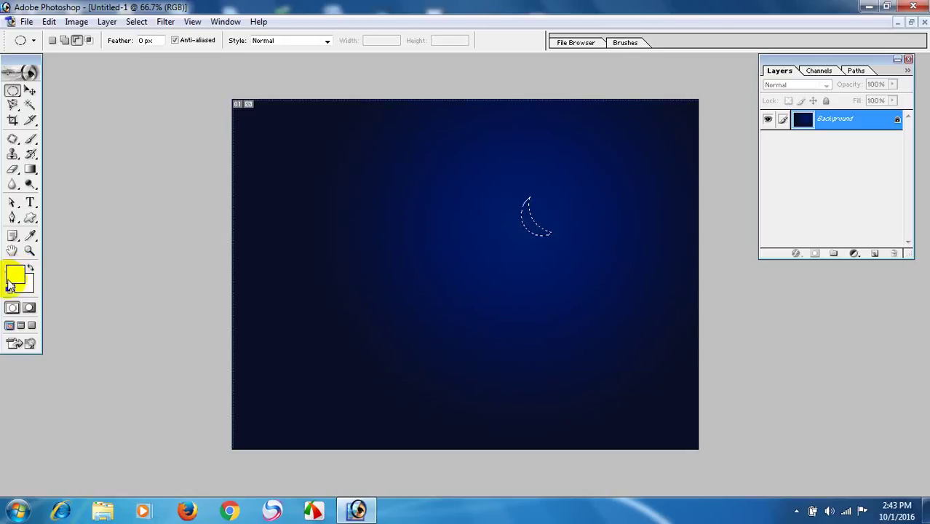
# Step: Fill the crescent selection with the white foreground color, deselect it, and step back to remove the moon
pyautogui.click(401, 329)
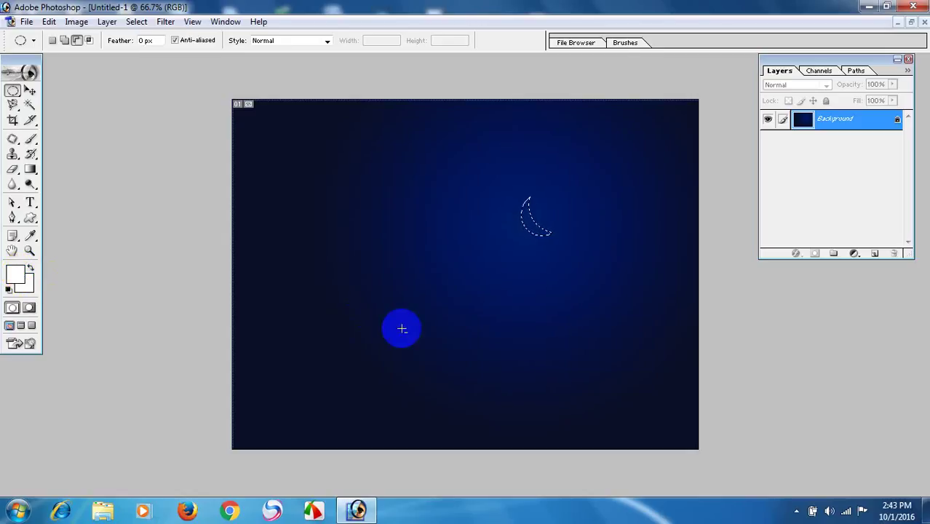
pyautogui.hotkey('alt', 'BackSpace')
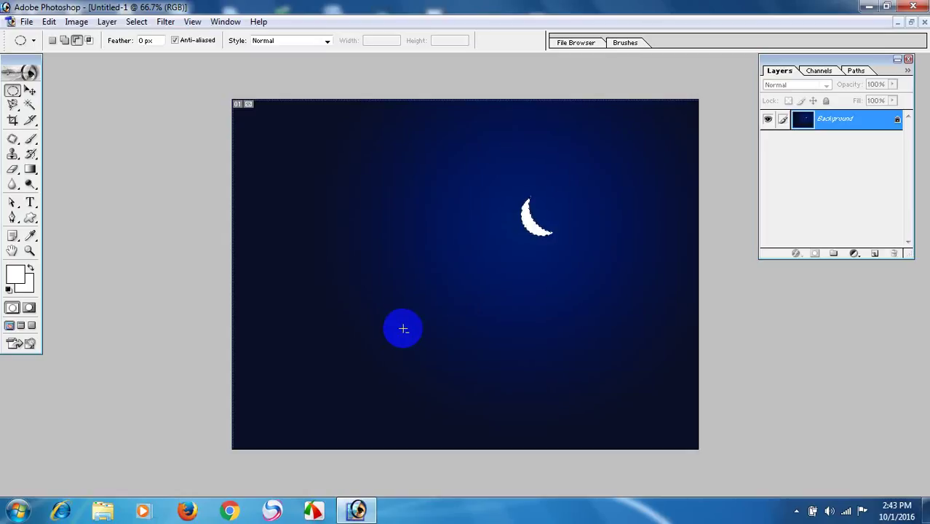
pyautogui.hotkey('ctrl', 'd')
pyautogui.hotkey('ctrl', 'alt', 'z')
pyautogui.hotkey('ctrl', 'alt', 'z')
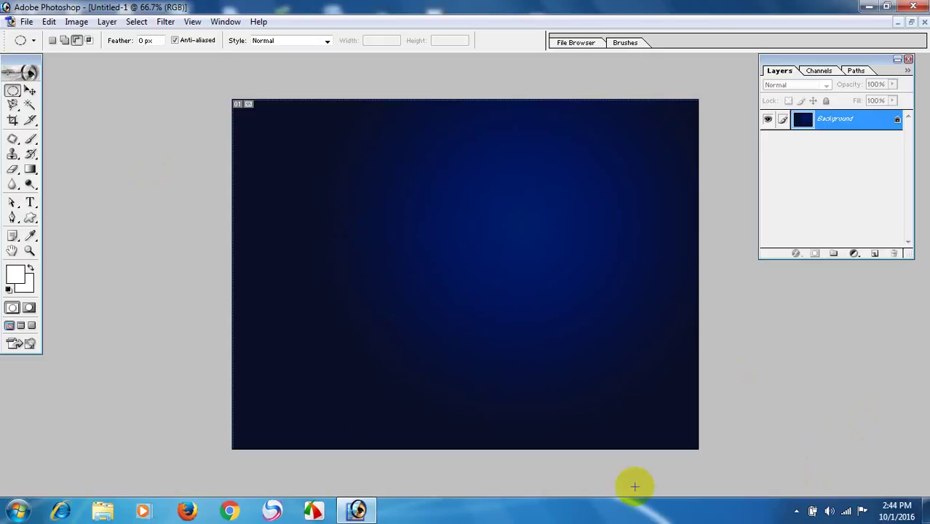
# Step: Set the foreground color to pure-hue red
pyautogui.click(16, 275)
pyautogui.click(482, 163)
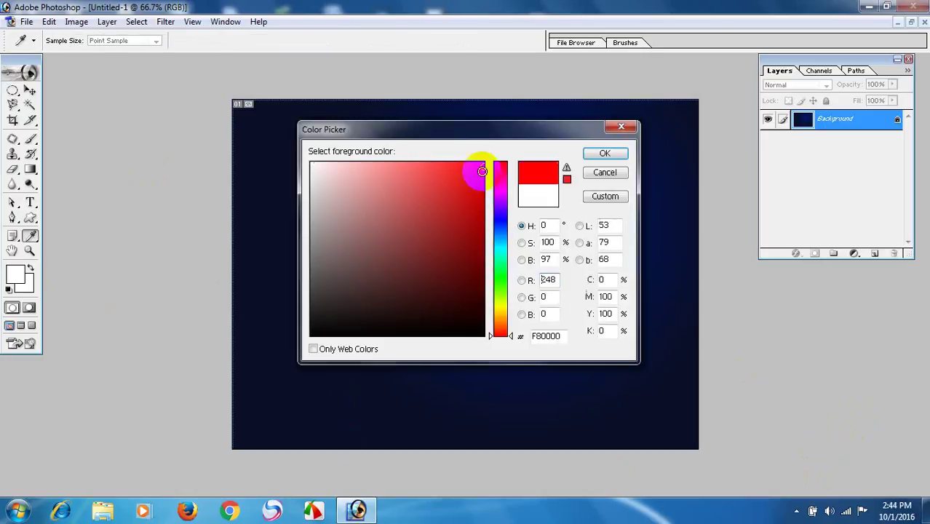
pyautogui.click(605, 157)
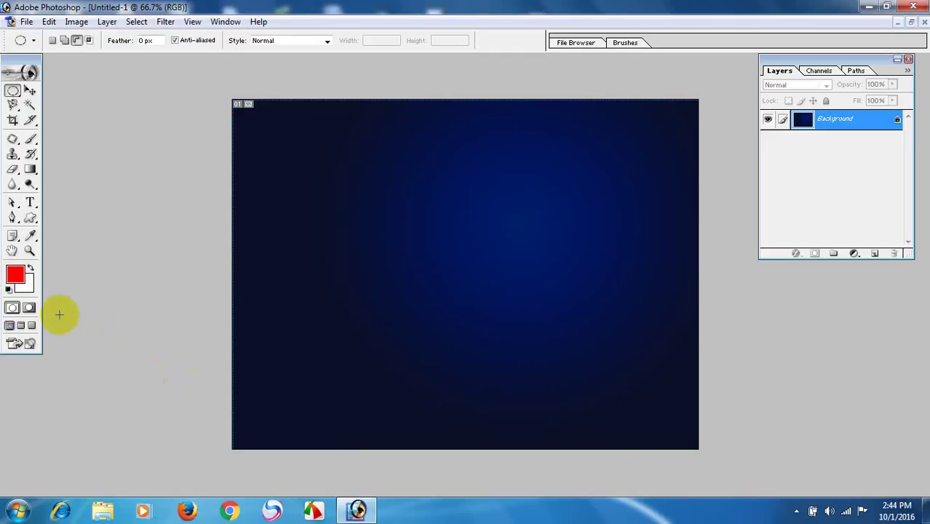
# Step: Try filling the whole canvas with the red foreground and white background colors, restore the dark blue gradient, and activate the Elliptical Marquee Tool
pyautogui.hotkey('alt', 'BackSpace')
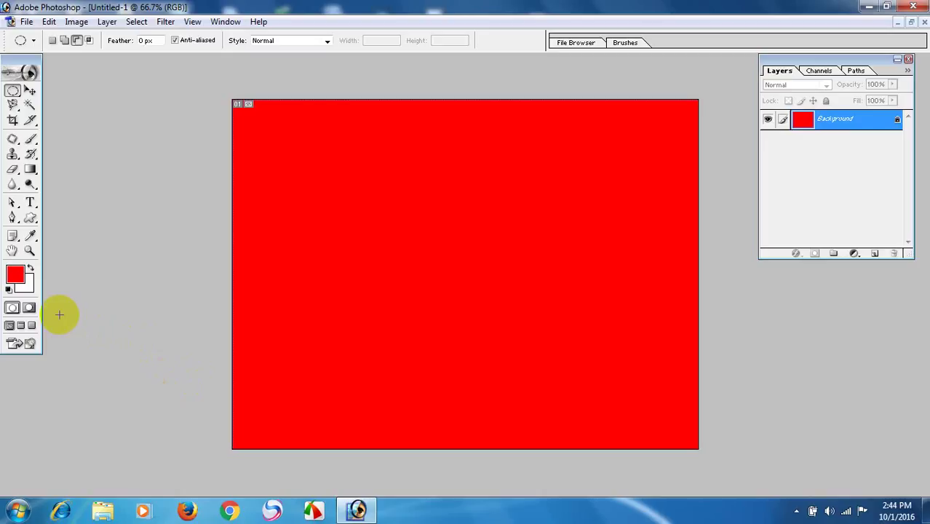
pyautogui.hotkey('ctrl', 'BackSpace')
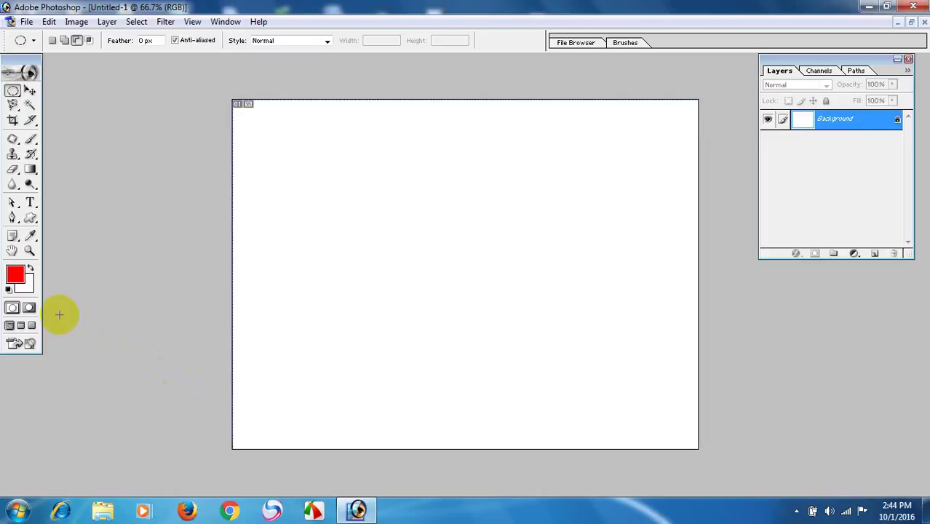
pyautogui.hotkey('alt', 'BackSpace')
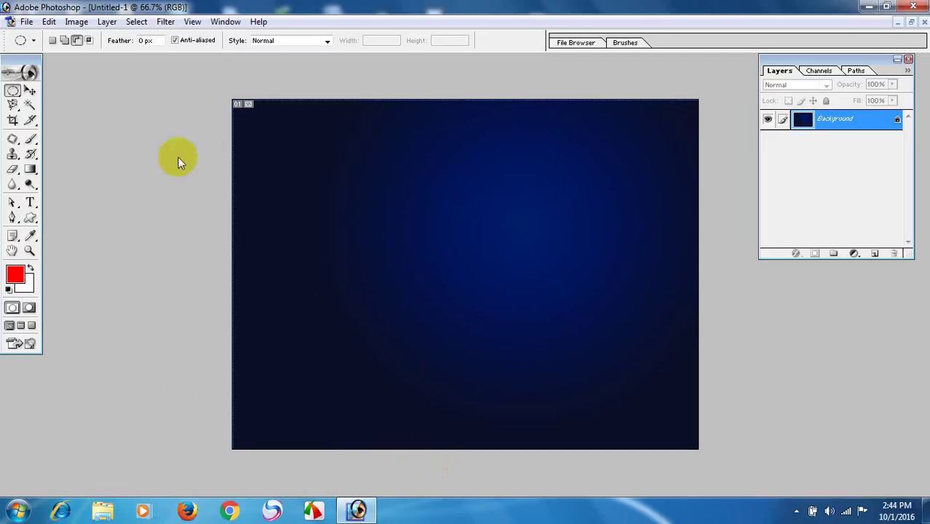
pyautogui.click(10, 90)
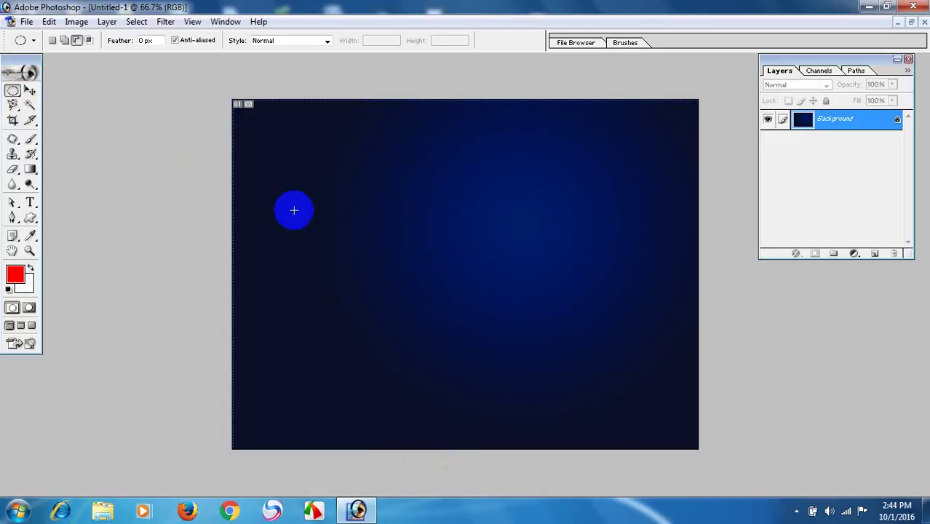
# Step: Draw a small circular selection in the glow and subtract a larger circle offset to the upper right, leaving a crescent
pyautogui.moveTo(572, 194); pyautogui.dragTo(553, 222)
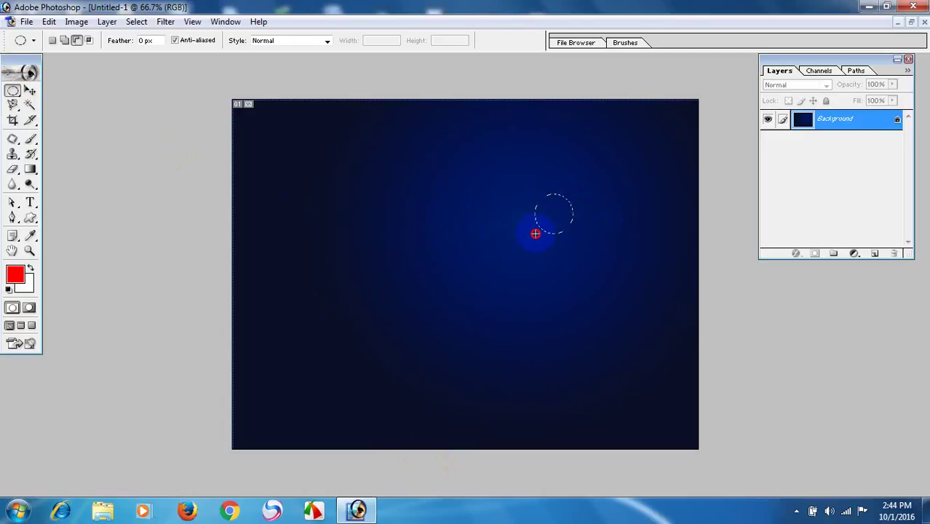
pyautogui.moveTo(592, 185); pyautogui.dragTo(562, 213)
pyautogui.moveTo(600, 171); pyautogui.dragTo(539, 226)
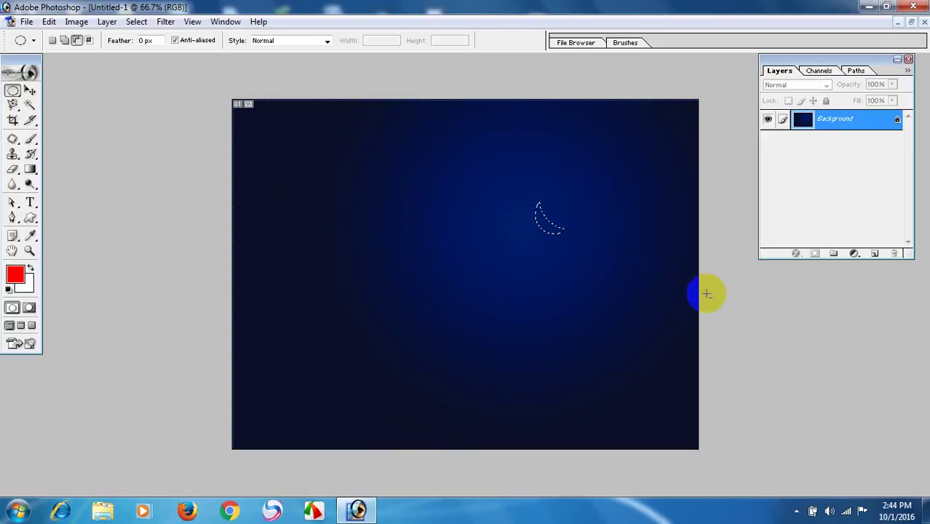
# Step: Swap the foreground and background colors, then fill the crescent selection with white and deselect it
pyautogui.click(29, 269)
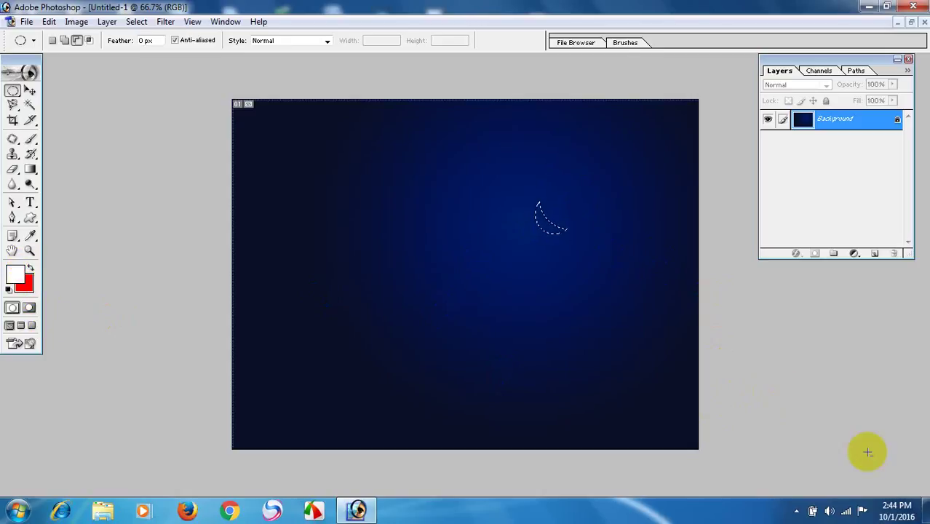
pyautogui.hotkey('alt', 'BackSpace')
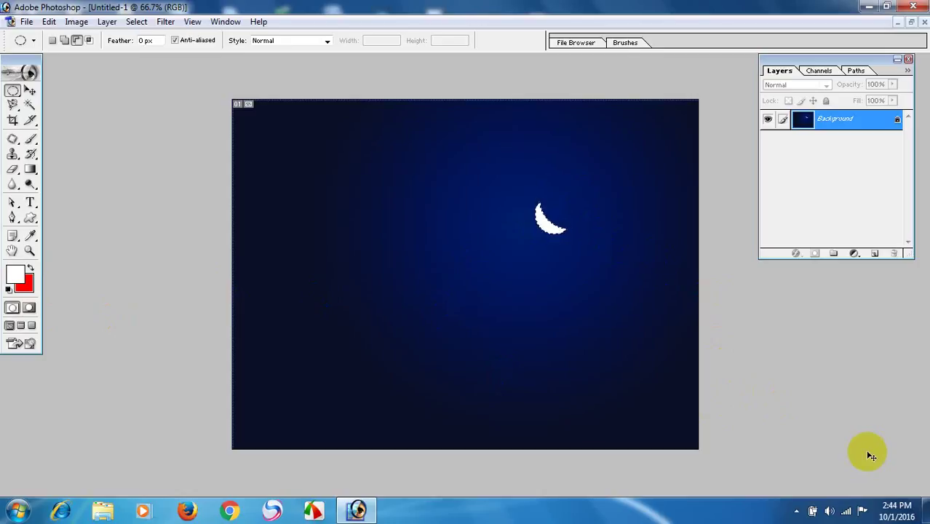
pyautogui.hotkey('ctrl', 'd')
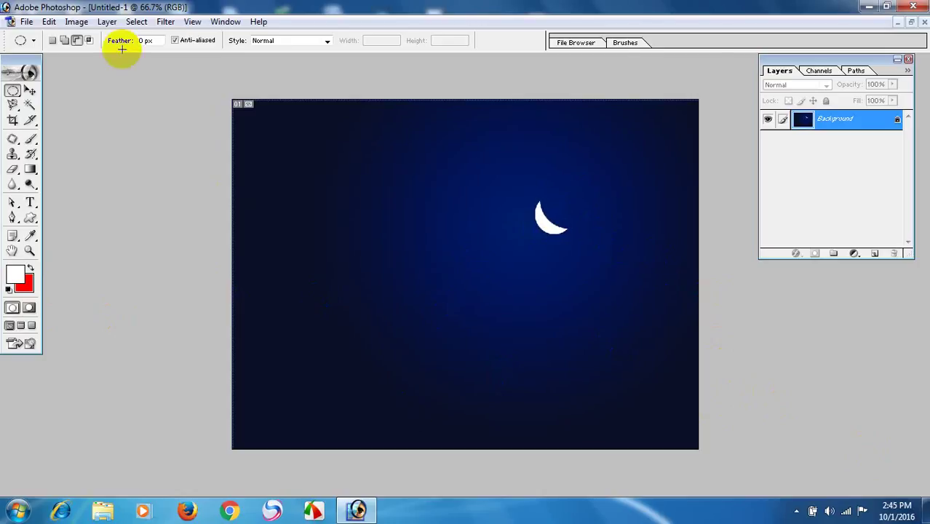
pyautogui.click(30, 90)
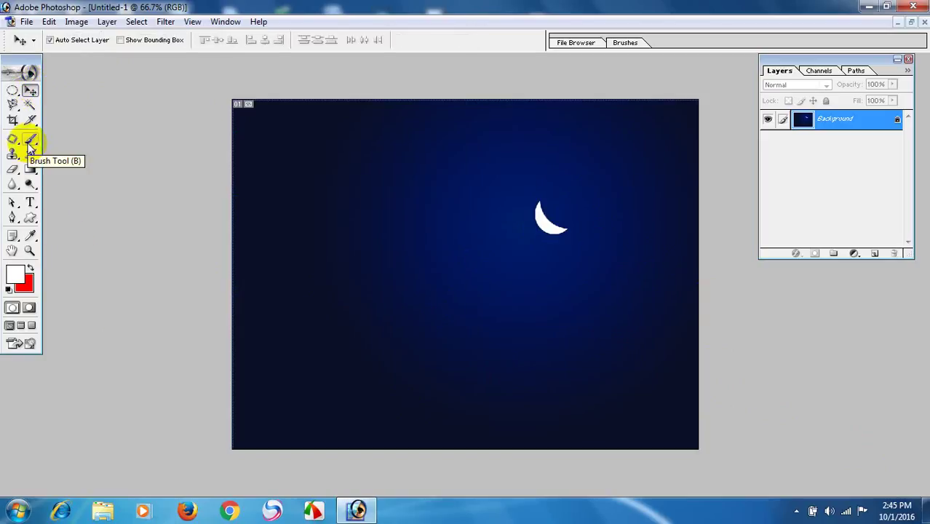
# Step: Activate the Brush Tool with the hard round 3 px brush
pyautogui.moveTo(29, 146)
pyautogui.mouseDown()
pyautogui.moveTo(29, 136)
pyautogui.moveTo(68, 134)
pyautogui.moveTo(72, 144)
pyautogui.moveTo(31, 136)
pyautogui.moveTo(114, 139)
pyautogui.moveTo(52, 135)
pyautogui.moveTo(88, 139)
pyautogui.mouseUp()
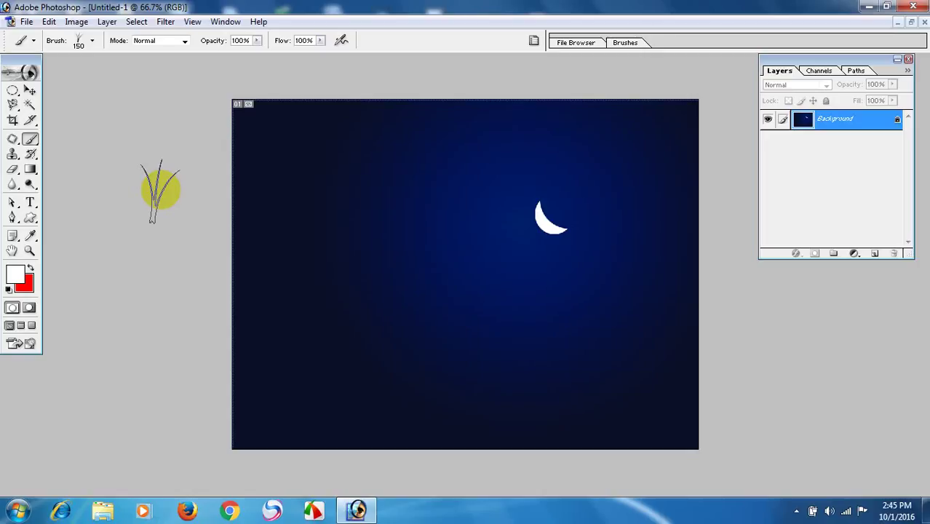
pyautogui.click(93, 42)
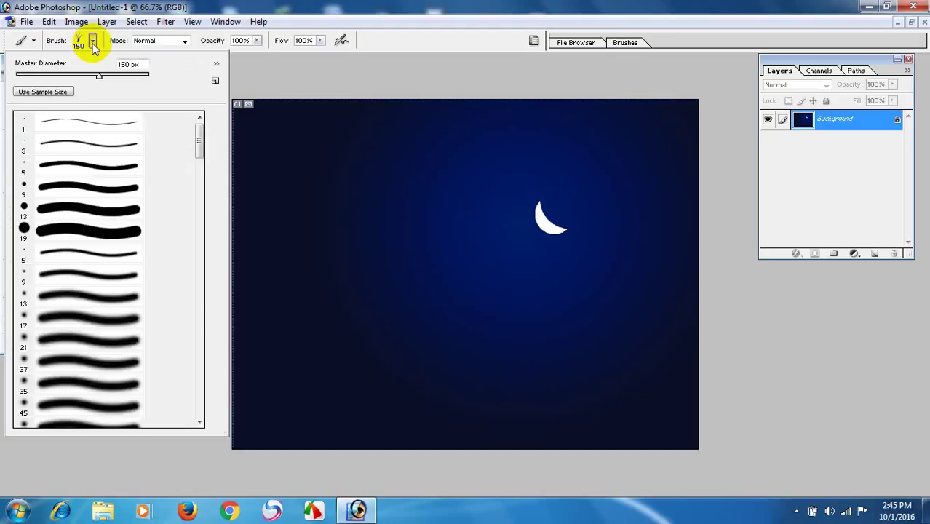
pyautogui.click(65, 142)
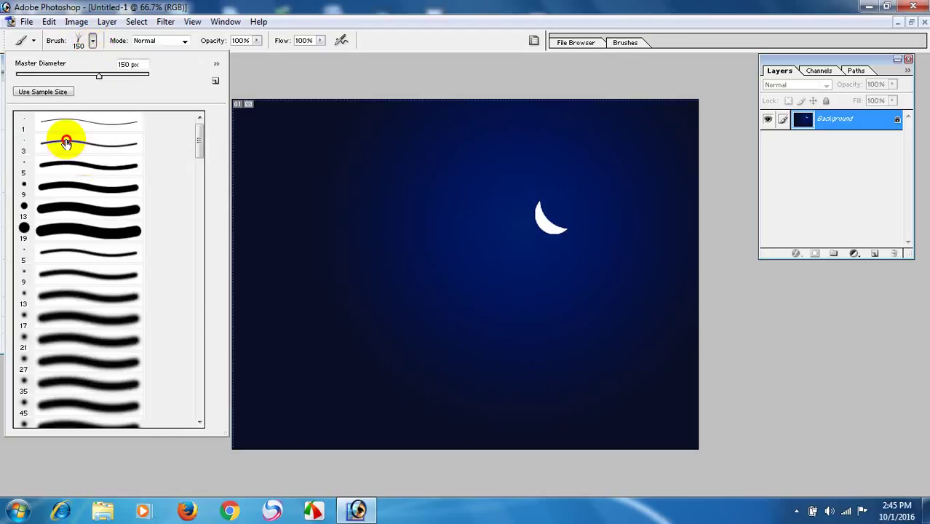
pyautogui.click(349, 9)
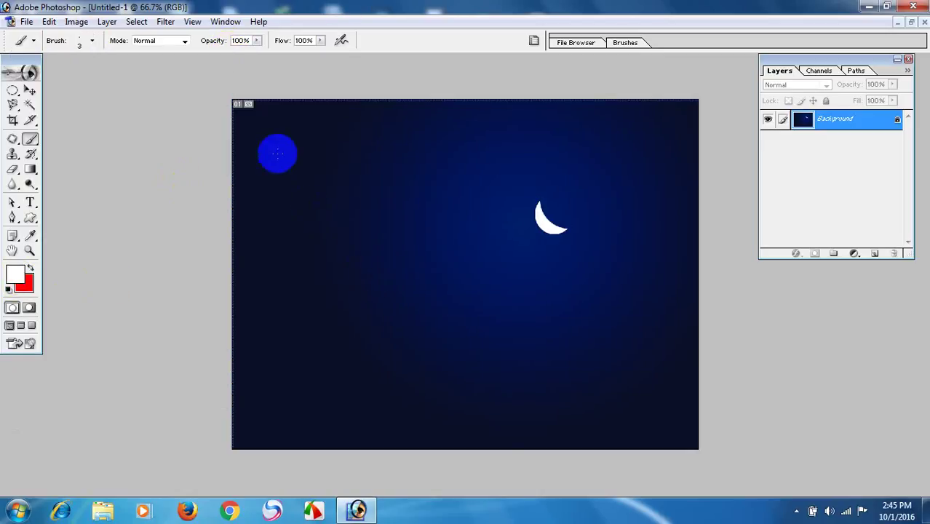
# Step: Dot small white stars across the whole night sky with the 3 px brush, including a tight cluster in the lower-left area
pyautogui.click(278, 150)
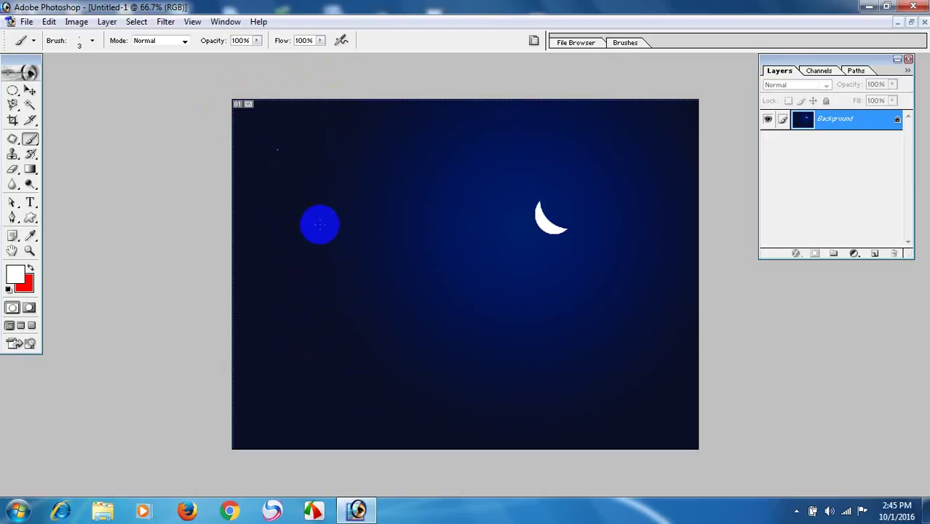
pyautogui.click(319, 224)
pyautogui.click(307, 292)
pyautogui.click(375, 320)
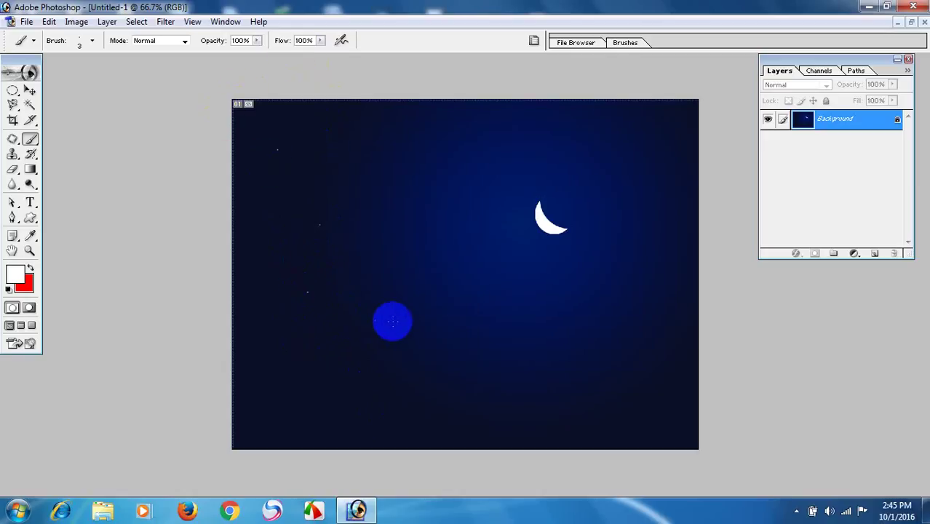
pyautogui.click(462, 312)
pyautogui.click(572, 330)
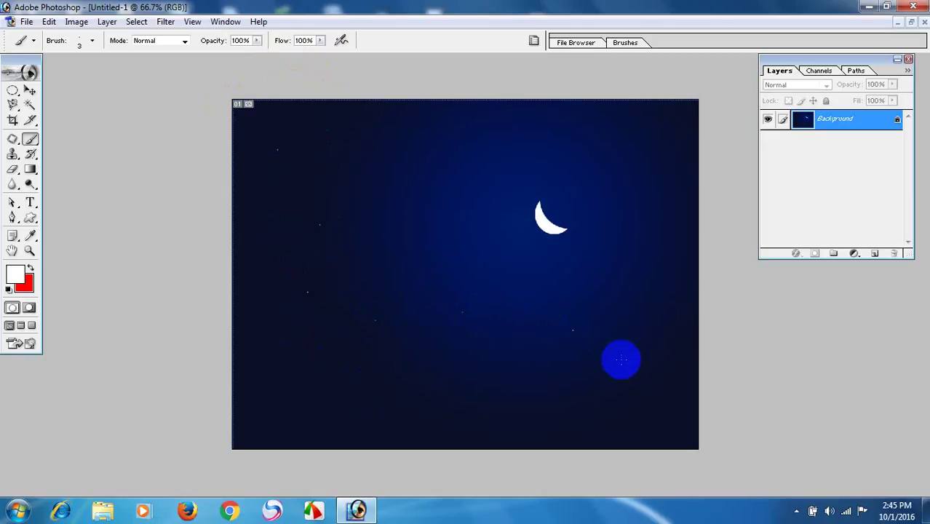
pyautogui.click(624, 361)
pyautogui.click(646, 403)
pyautogui.click(324, 381)
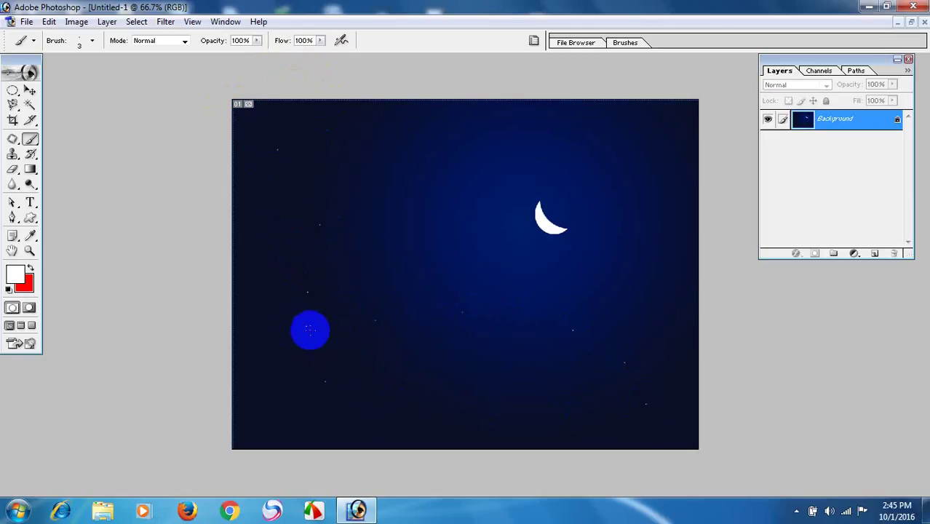
pyautogui.click(305, 336)
pyautogui.click(313, 346)
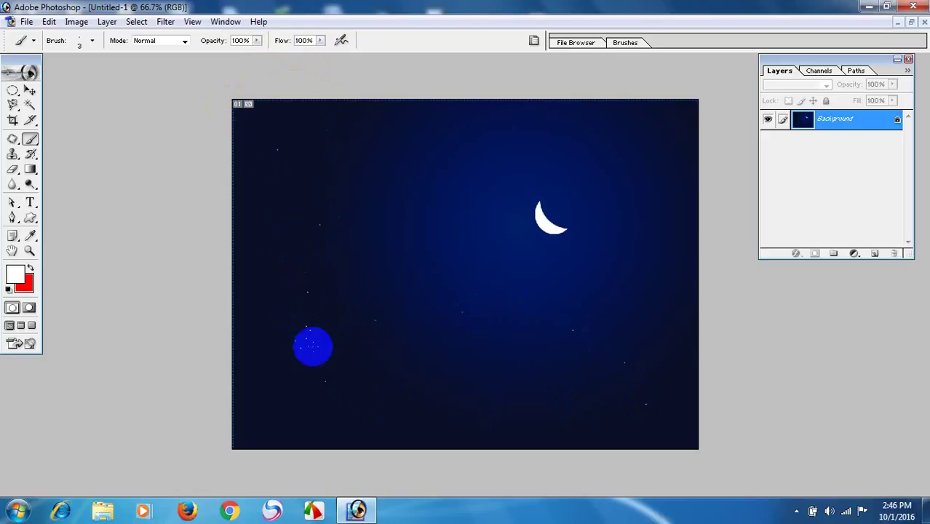
pyautogui.click(332, 347)
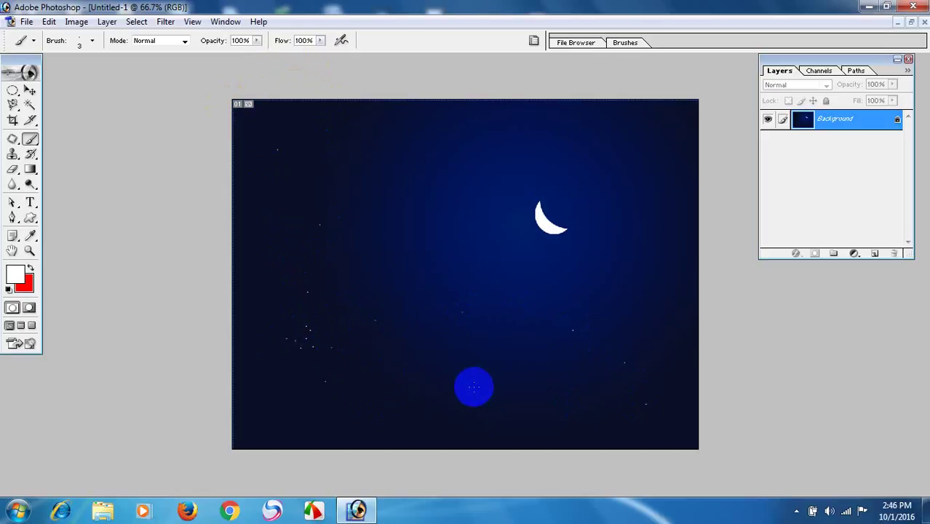
pyautogui.click(472, 388)
pyautogui.click(284, 419)
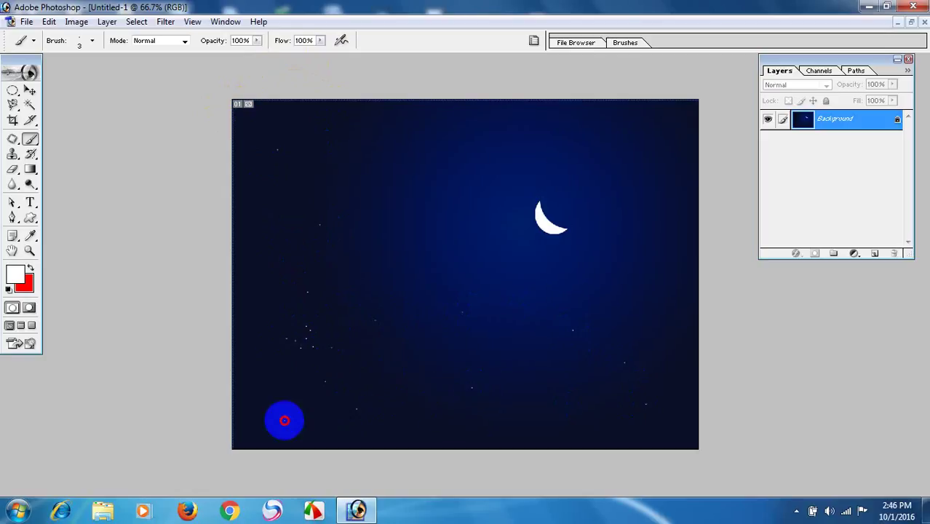
pyautogui.click(601, 416)
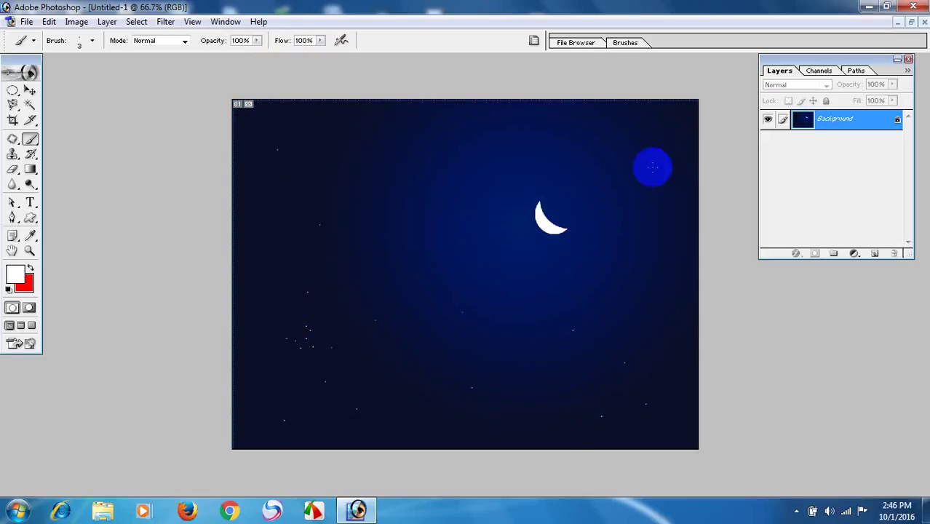
pyautogui.click(409, 135)
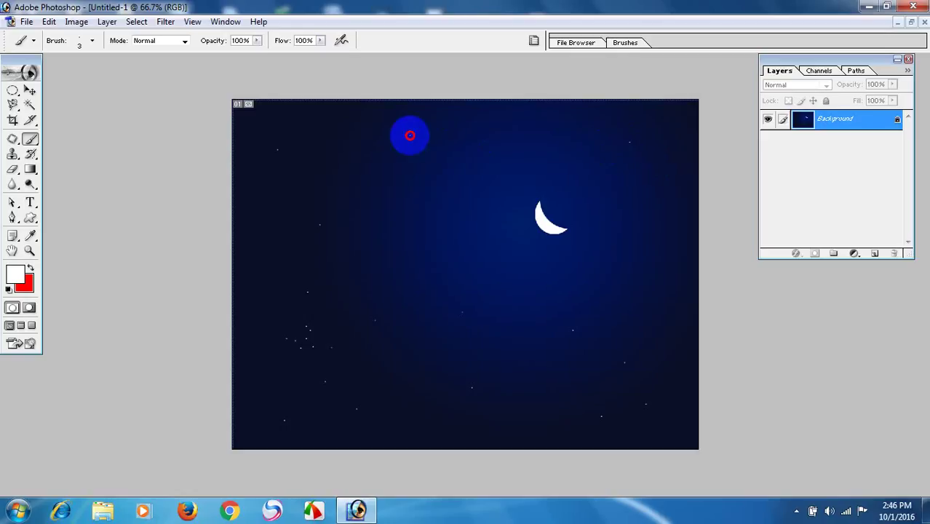
pyautogui.click(346, 136)
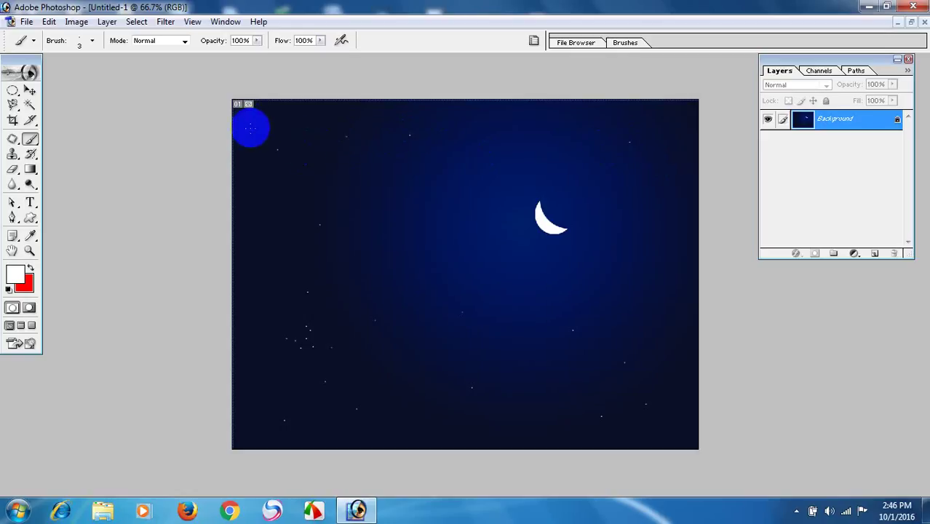
pyautogui.click(260, 214)
pyautogui.click(443, 258)
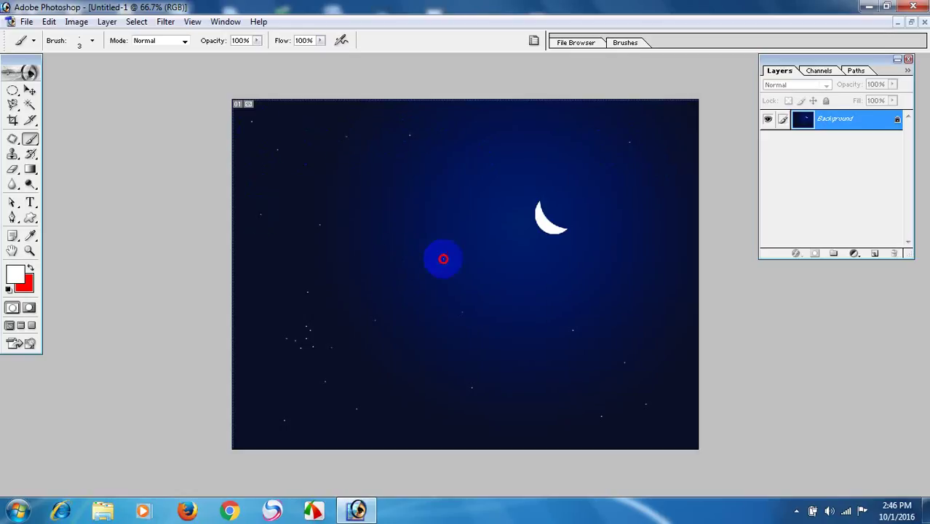
pyautogui.click(410, 210)
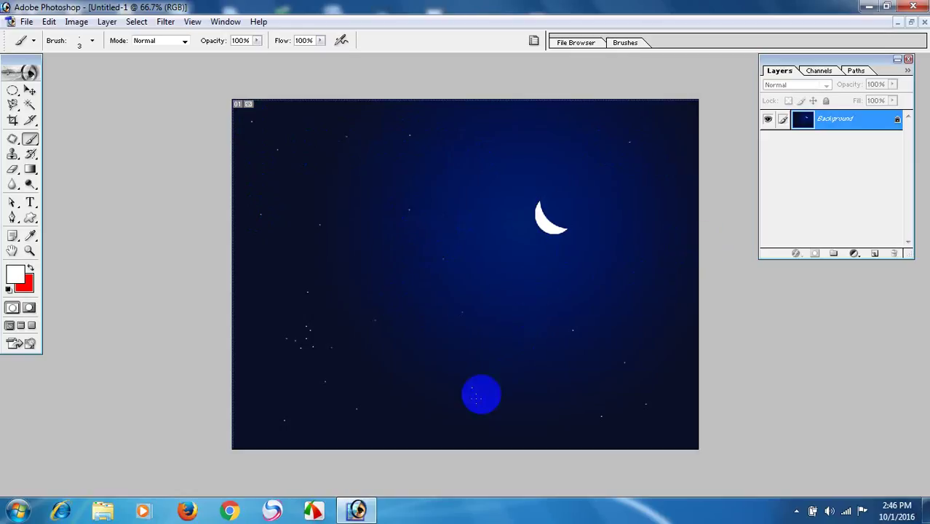
pyautogui.click(444, 418)
pyautogui.click(545, 426)
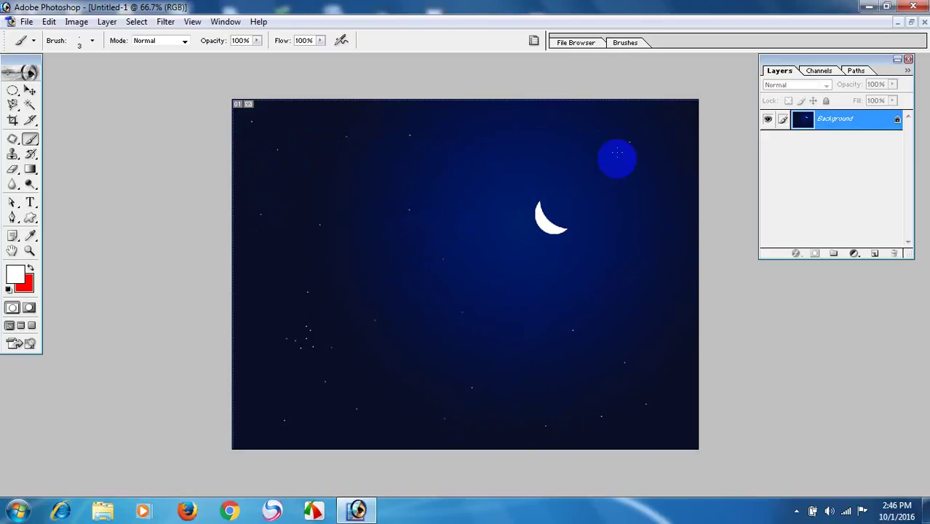
pyautogui.click(651, 274)
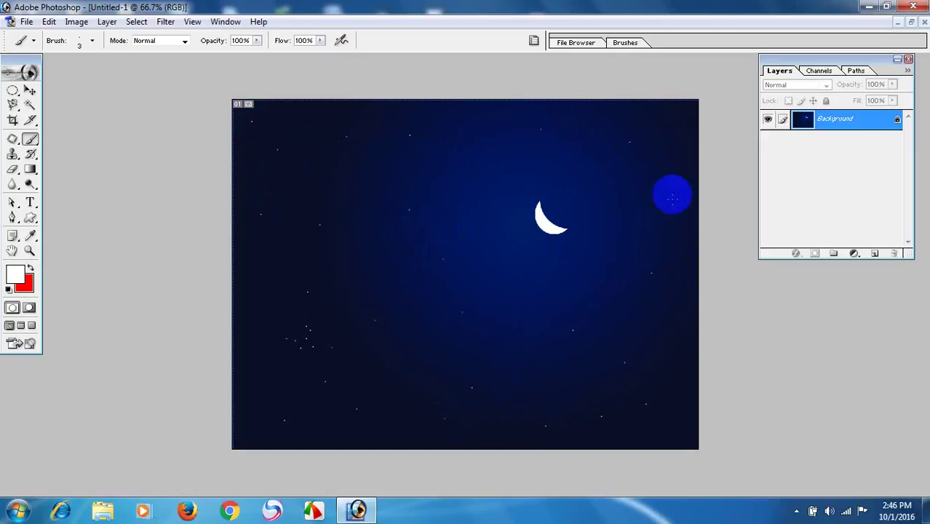
pyautogui.click(689, 120)
pyautogui.click(273, 284)
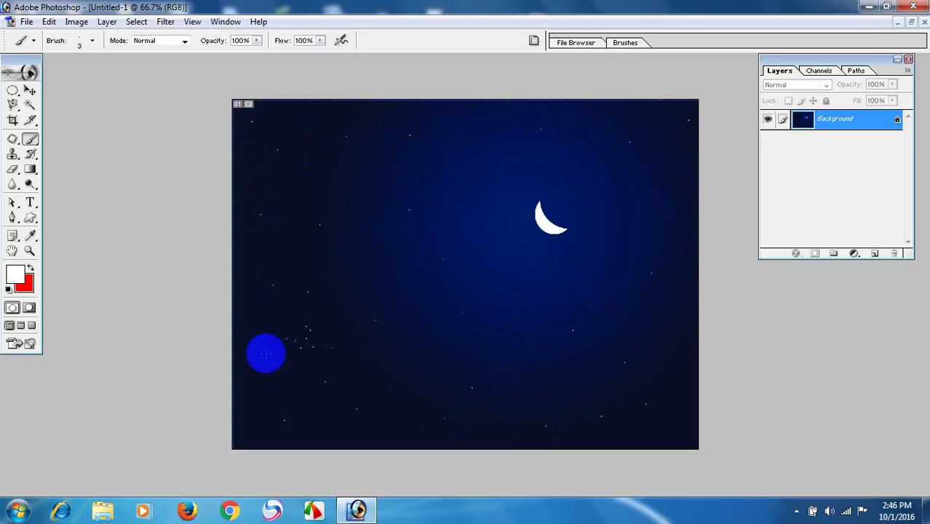
pyautogui.click(257, 370)
pyautogui.click(457, 120)
pyautogui.click(305, 115)
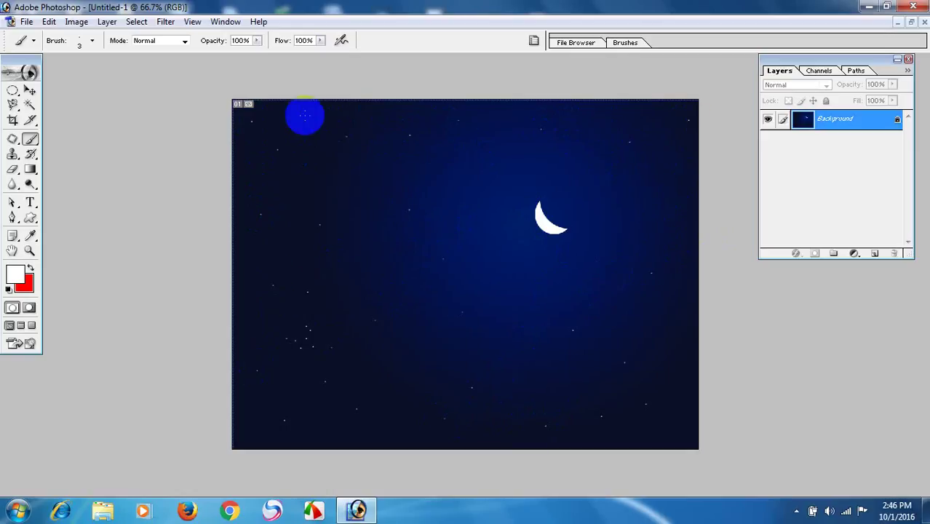
pyautogui.click(686, 157)
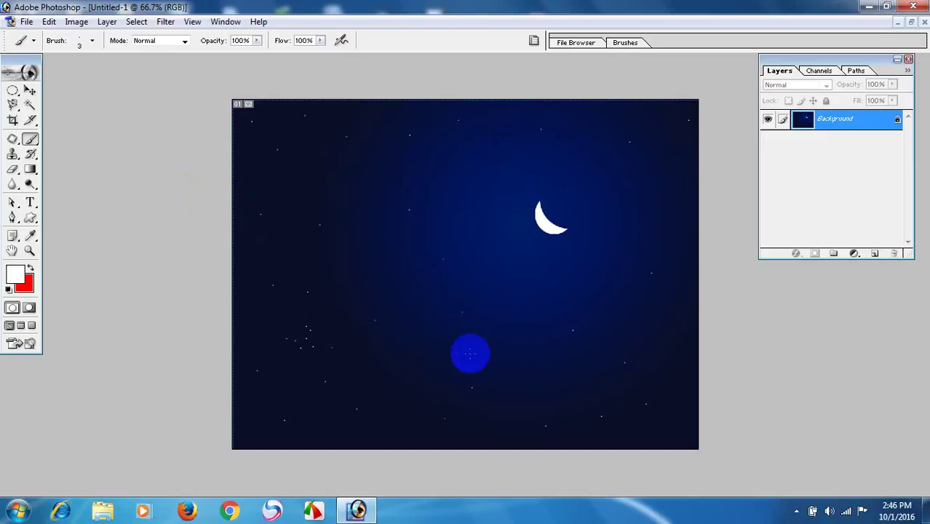
pyautogui.click(407, 314)
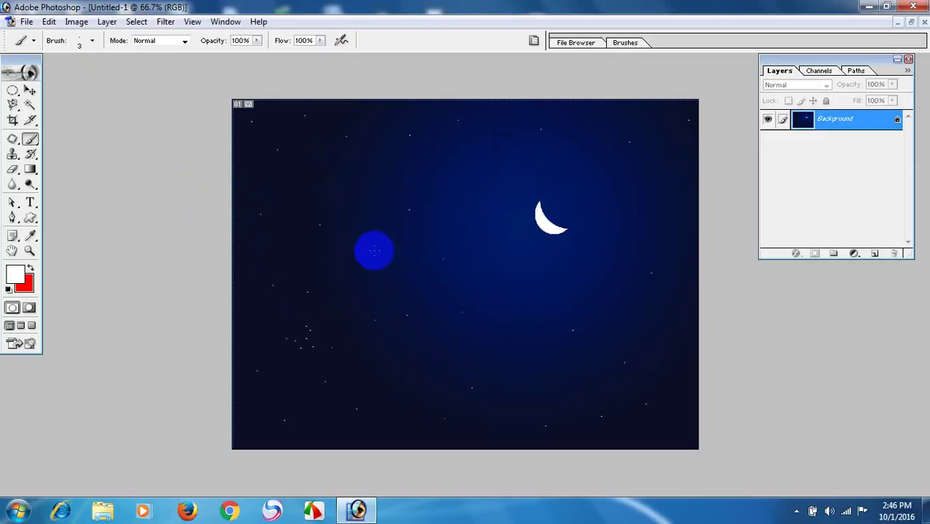
pyautogui.click(329, 154)
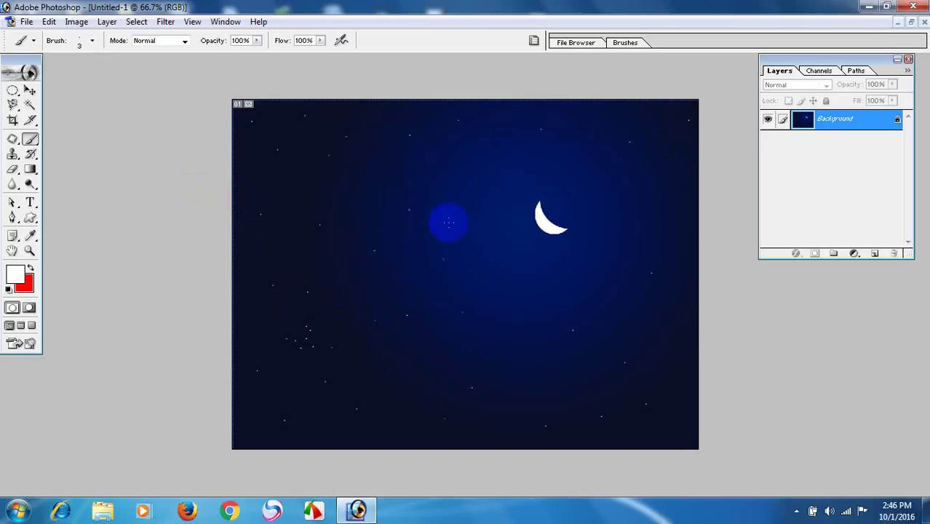
pyautogui.click(511, 306)
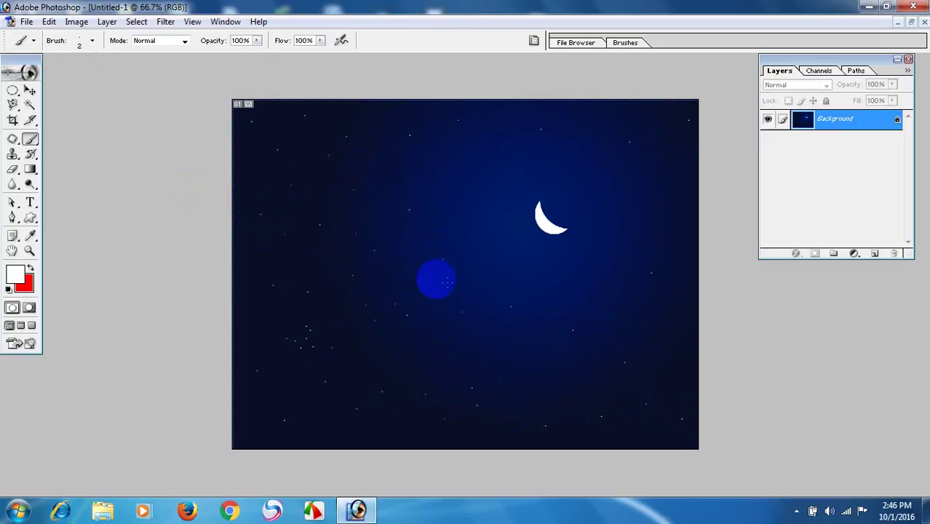
# Step: Add fainter white stars in the gaps of the sky with 2 px and 1 px brush sizes, finishing on the Move Tool
pyautogui.click(670, 315)
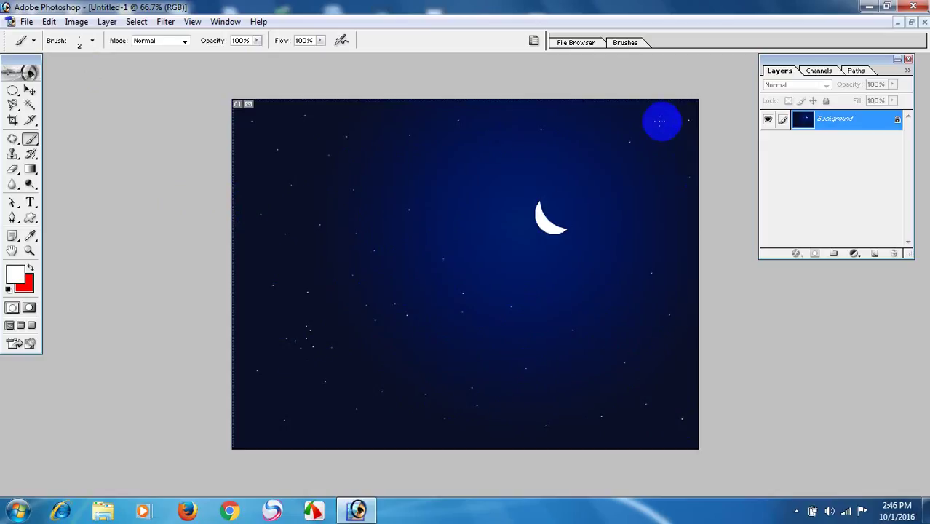
pyautogui.click(289, 445)
pyautogui.press('[')
pyautogui.click(315, 436)
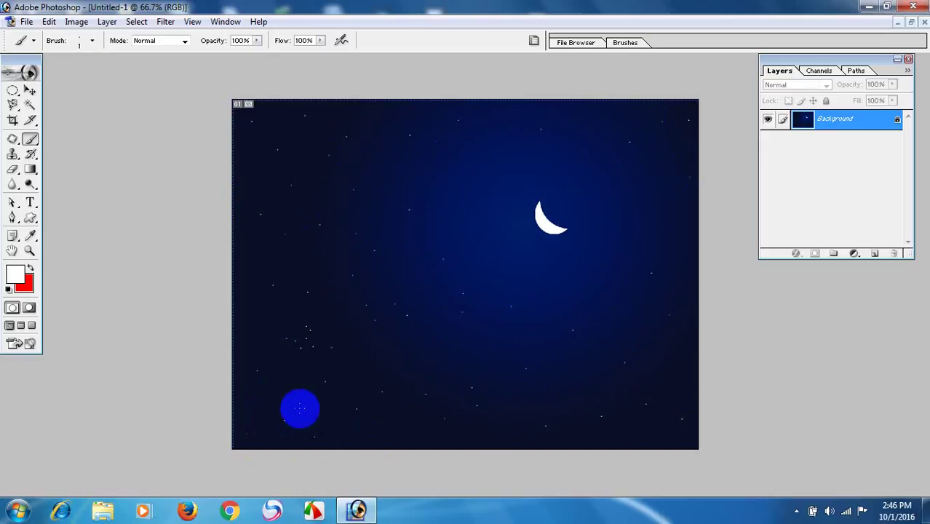
pyautogui.click(251, 255)
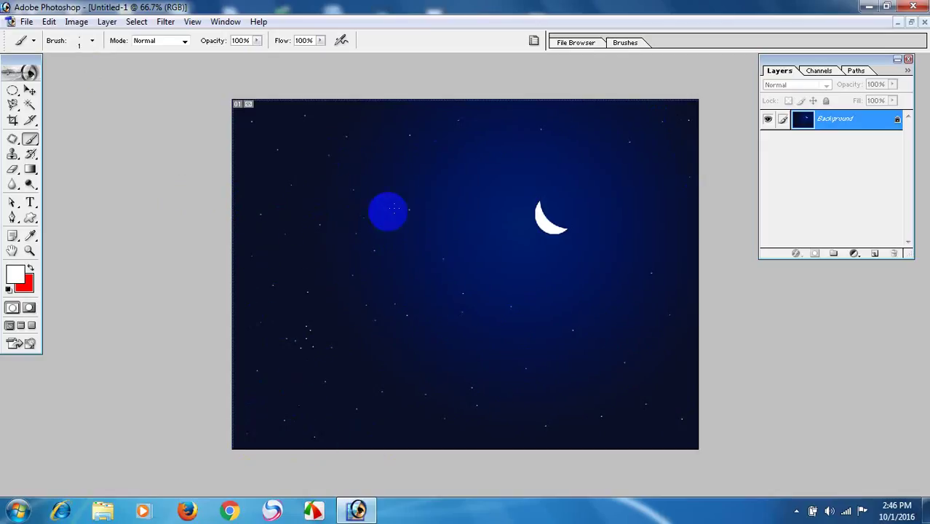
pyautogui.click(402, 196)
pyautogui.click(486, 160)
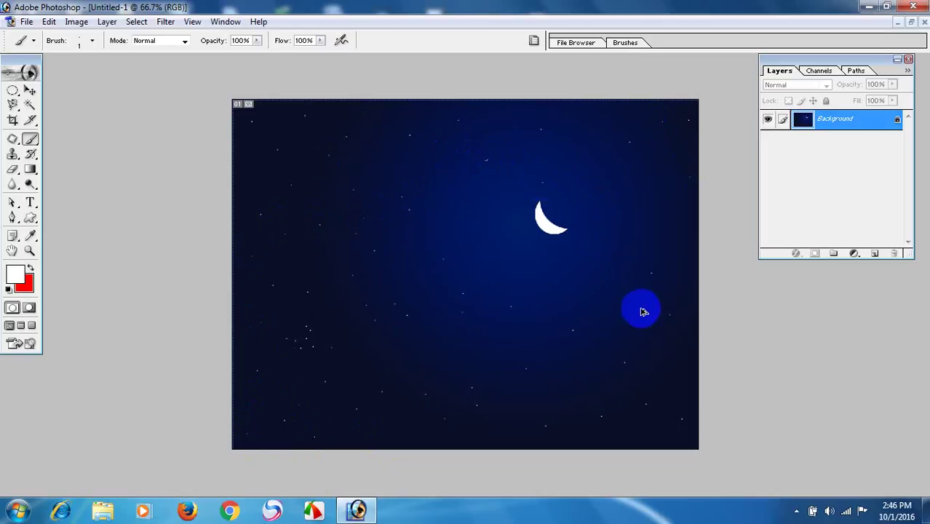
pyautogui.click(30, 92)
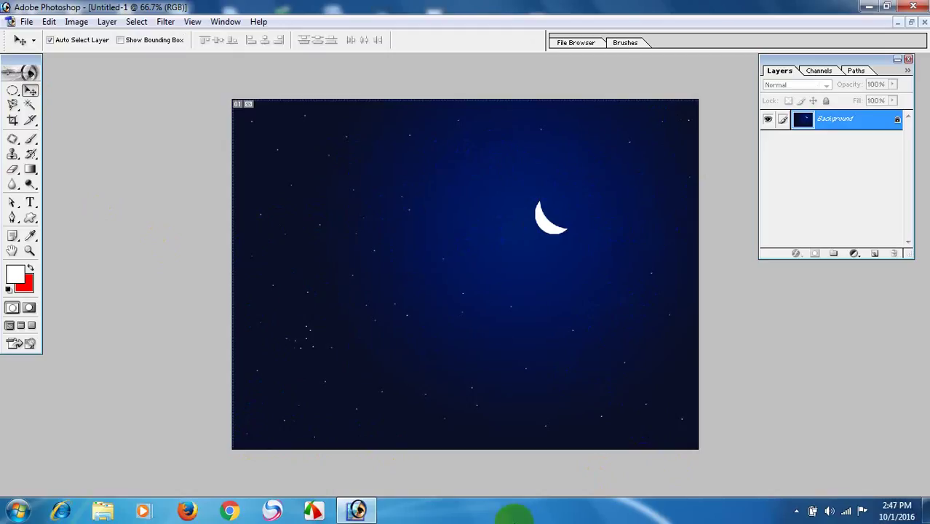
pyautogui.click(24, 22)
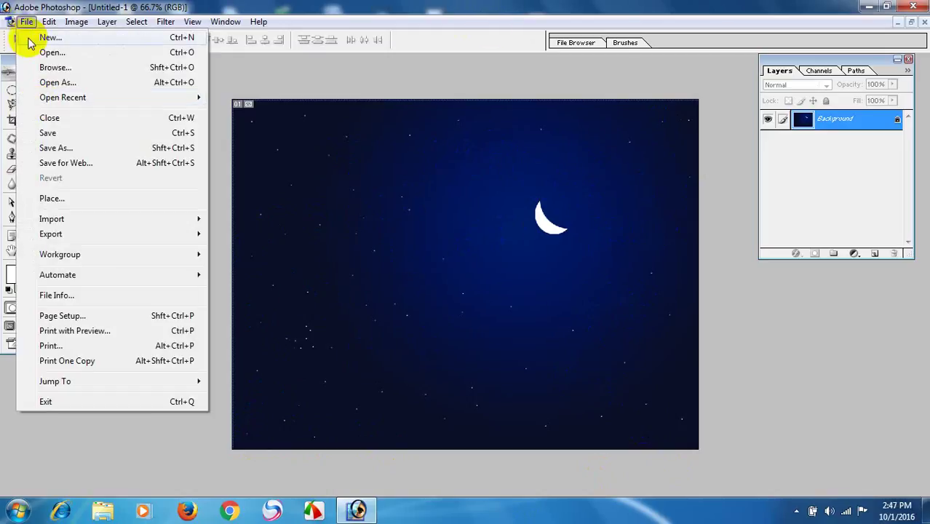
pyautogui.click(59, 134)
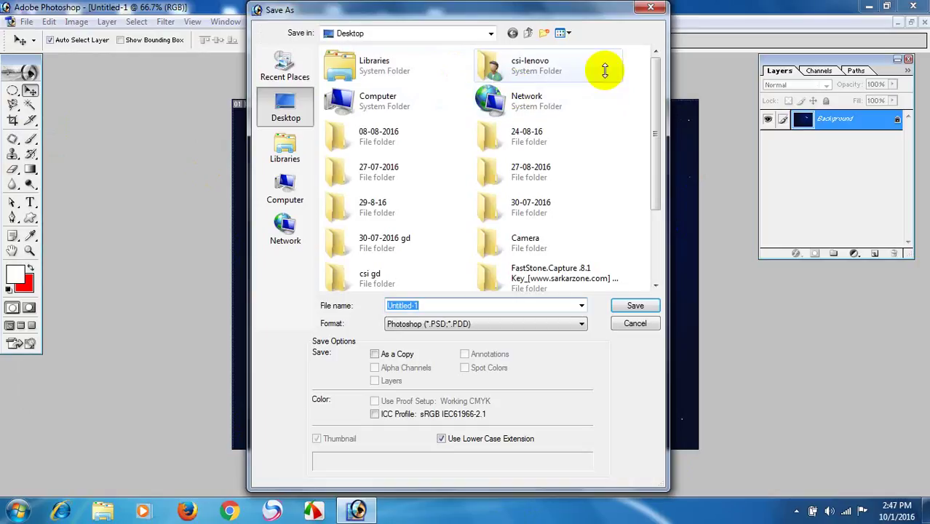
pyautogui.click(646, 8)
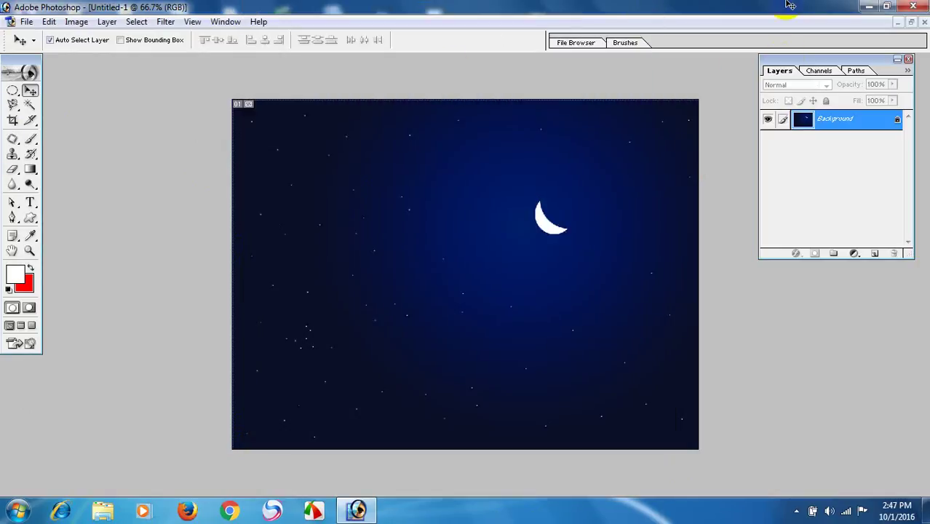
# Step: Save the night sky image to the Desktop as a JPEG named Untitled-1 with quality 10 (Maximum) and Baseline ("Standard") format
pyautogui.click(26, 21)
pyautogui.click(48, 134)
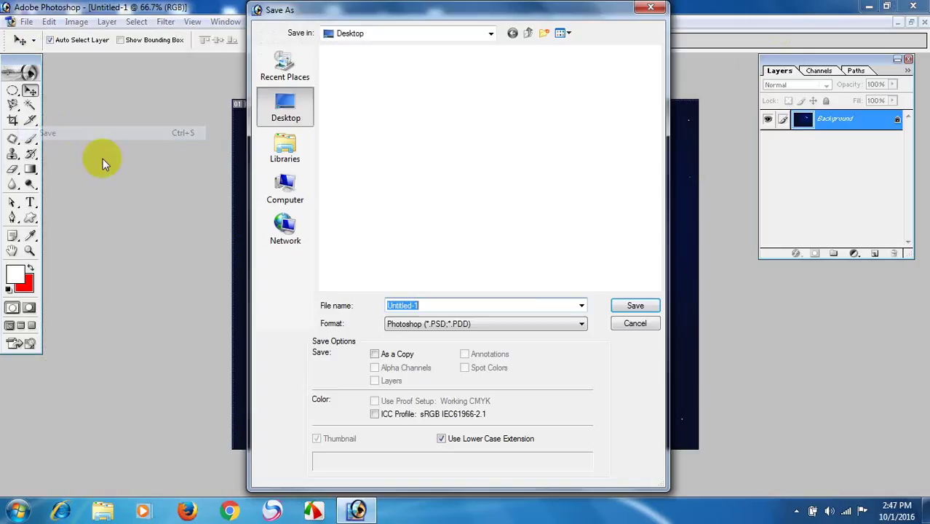
pyautogui.click(448, 323)
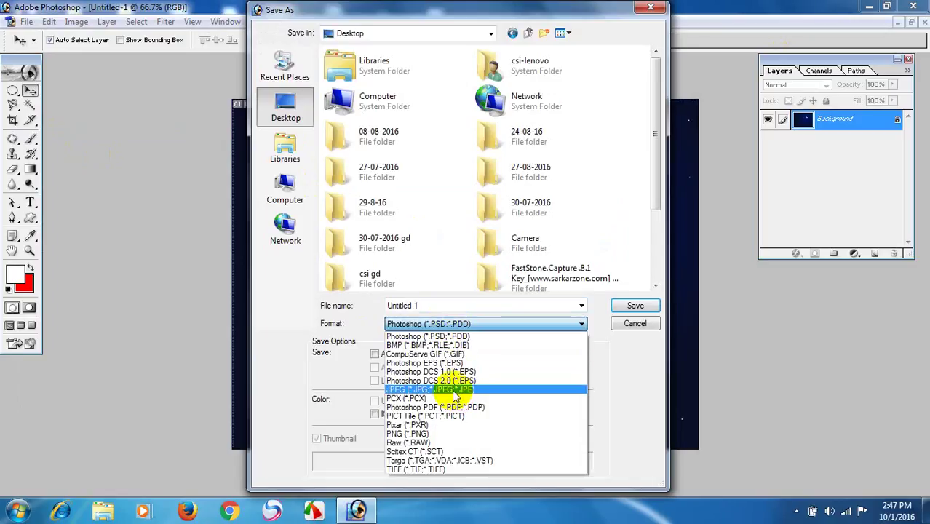
pyautogui.click(414, 390)
pyautogui.click(634, 308)
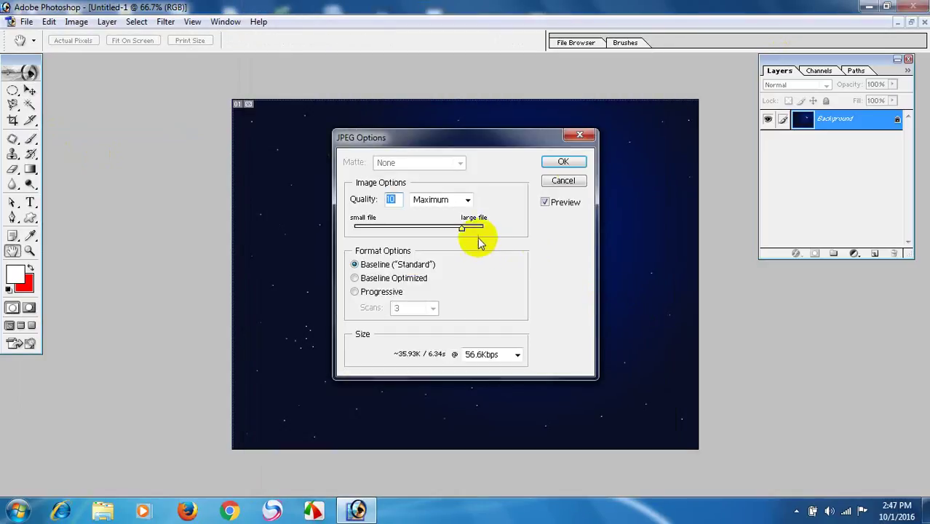
pyautogui.click(572, 162)
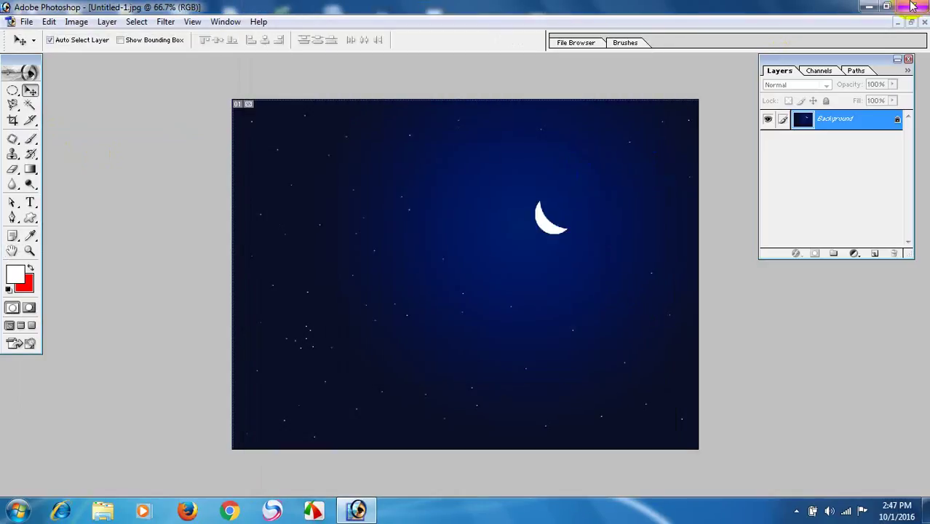
# Step: Open the saved Untitled-1 night sky image from the desktop in Windows Photo Viewer, set it as the desktop background and close the viewer
pyautogui.click(868, 7)
pyautogui.doubleClick(535, 144)
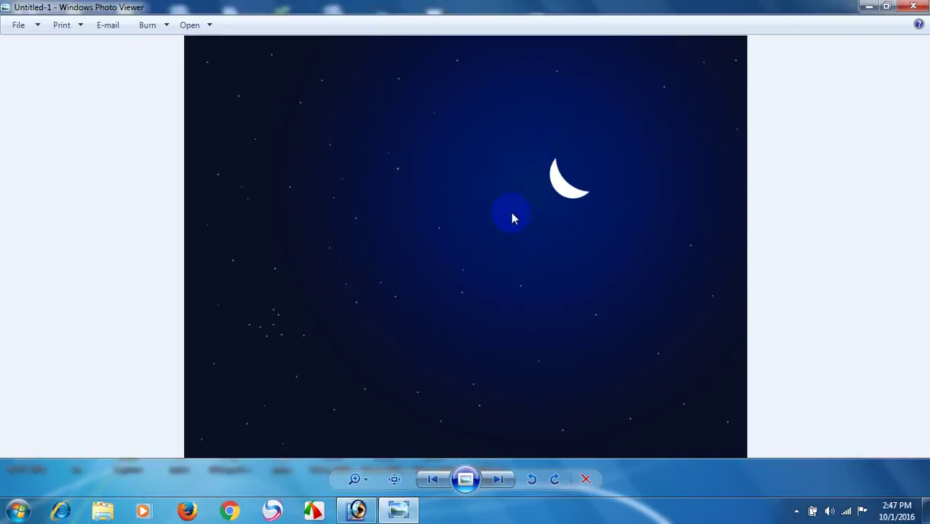
pyautogui.rightClick(512, 217)
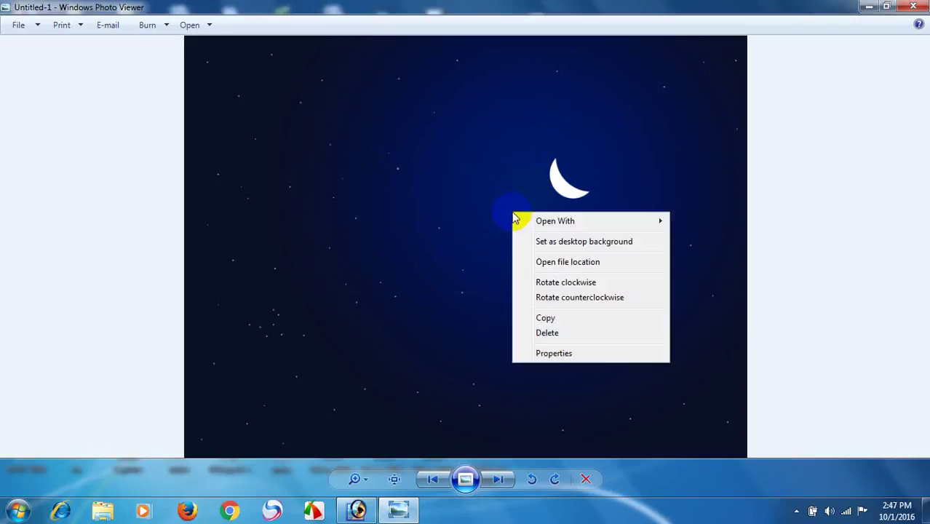
pyautogui.click(576, 241)
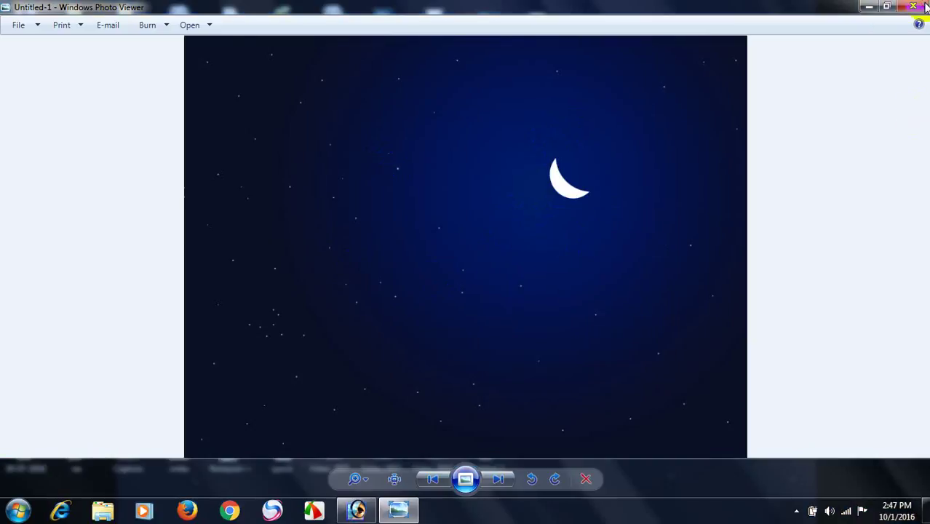
pyautogui.click(924, 6)
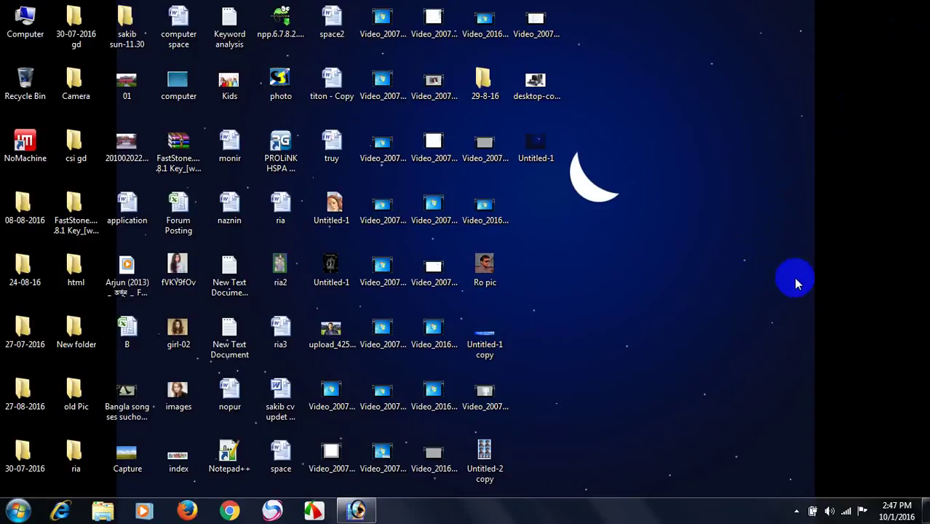
pyautogui.click(796, 510)
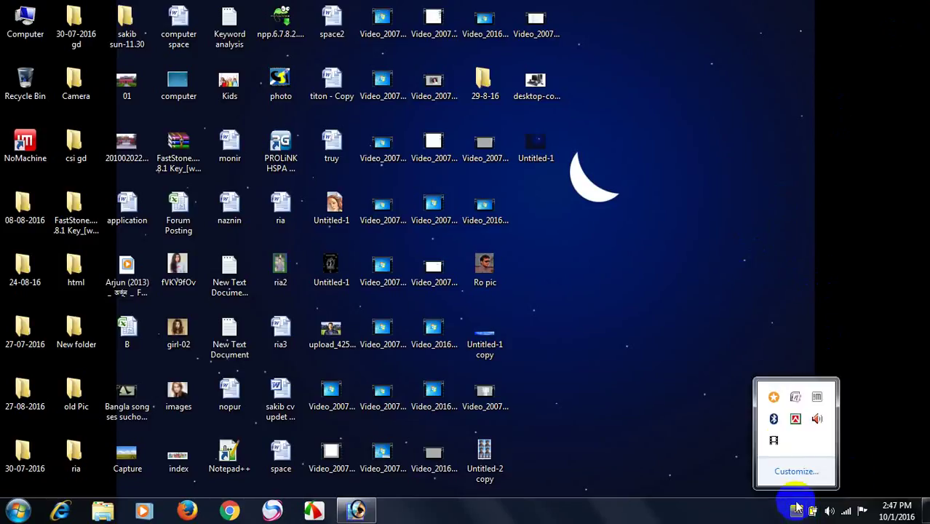